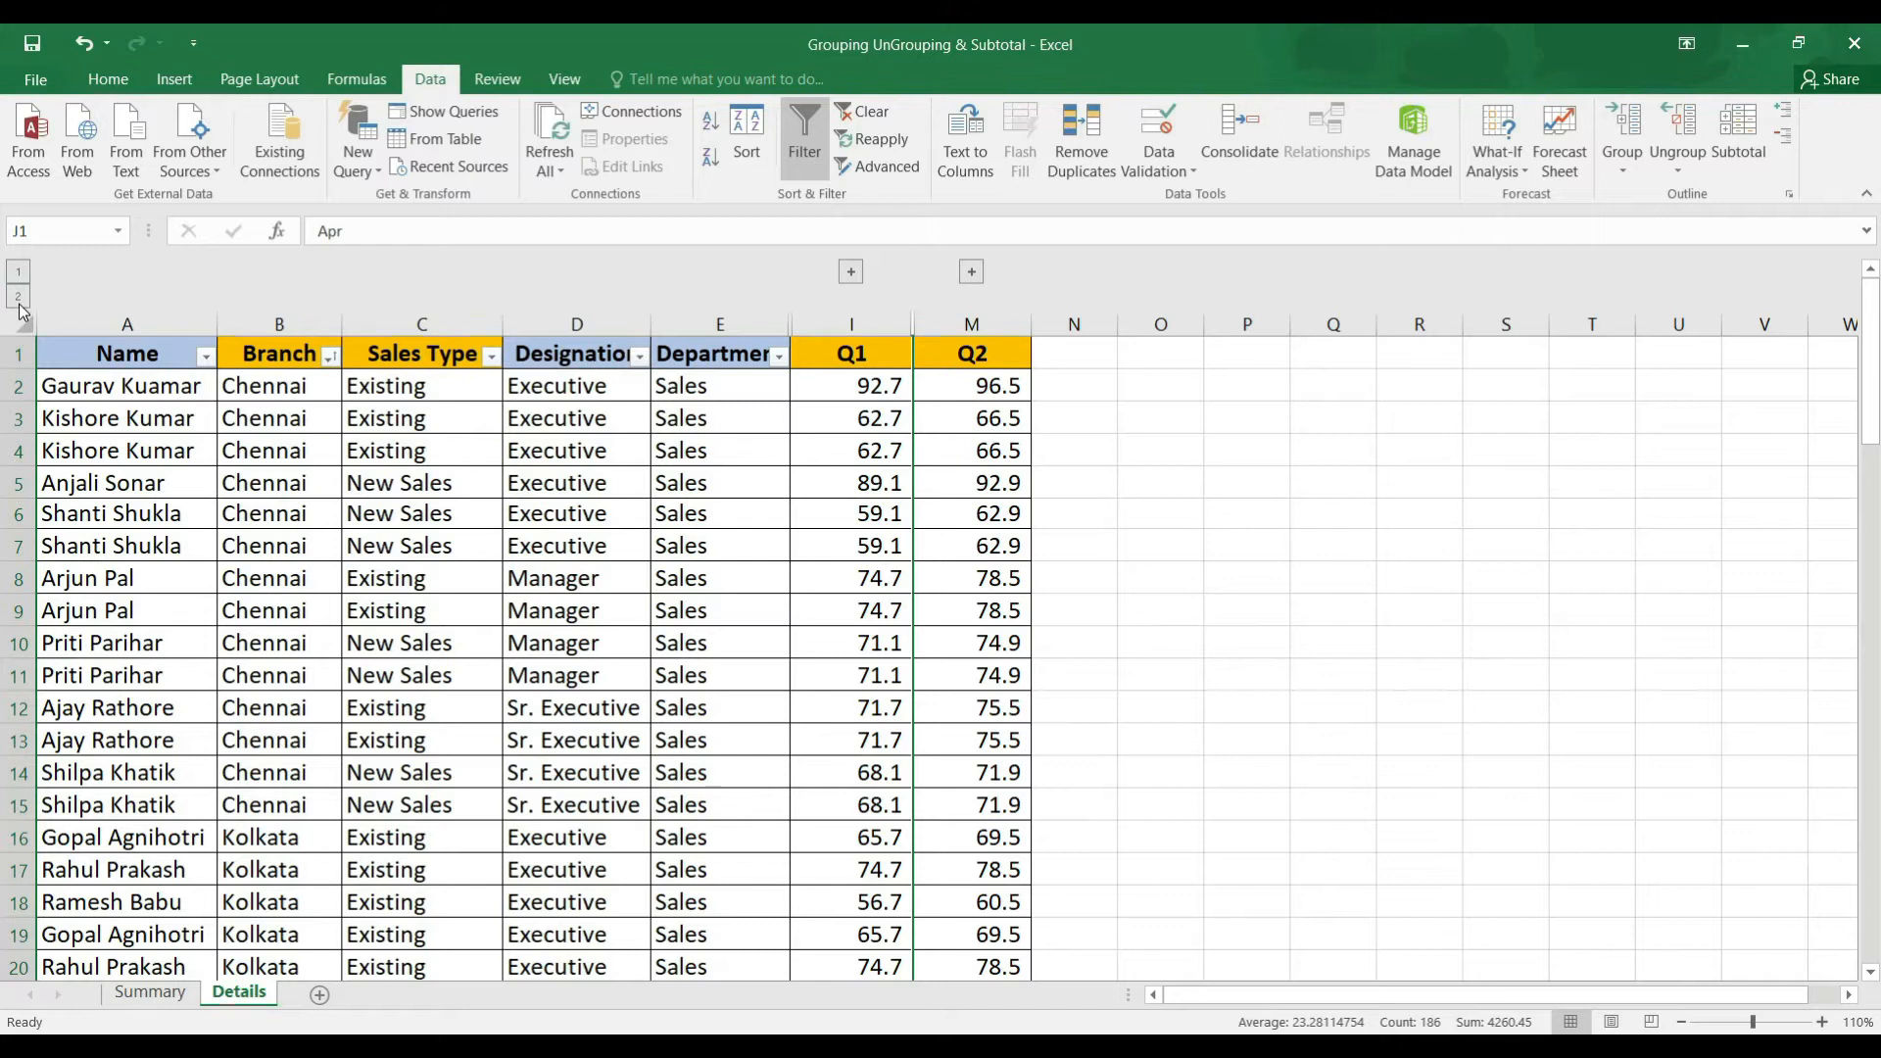
Step: Expand the collapsed Q1 and Q2 column groups to outline level 2
{"action": "left_click", "coordinate": [18, 299]}
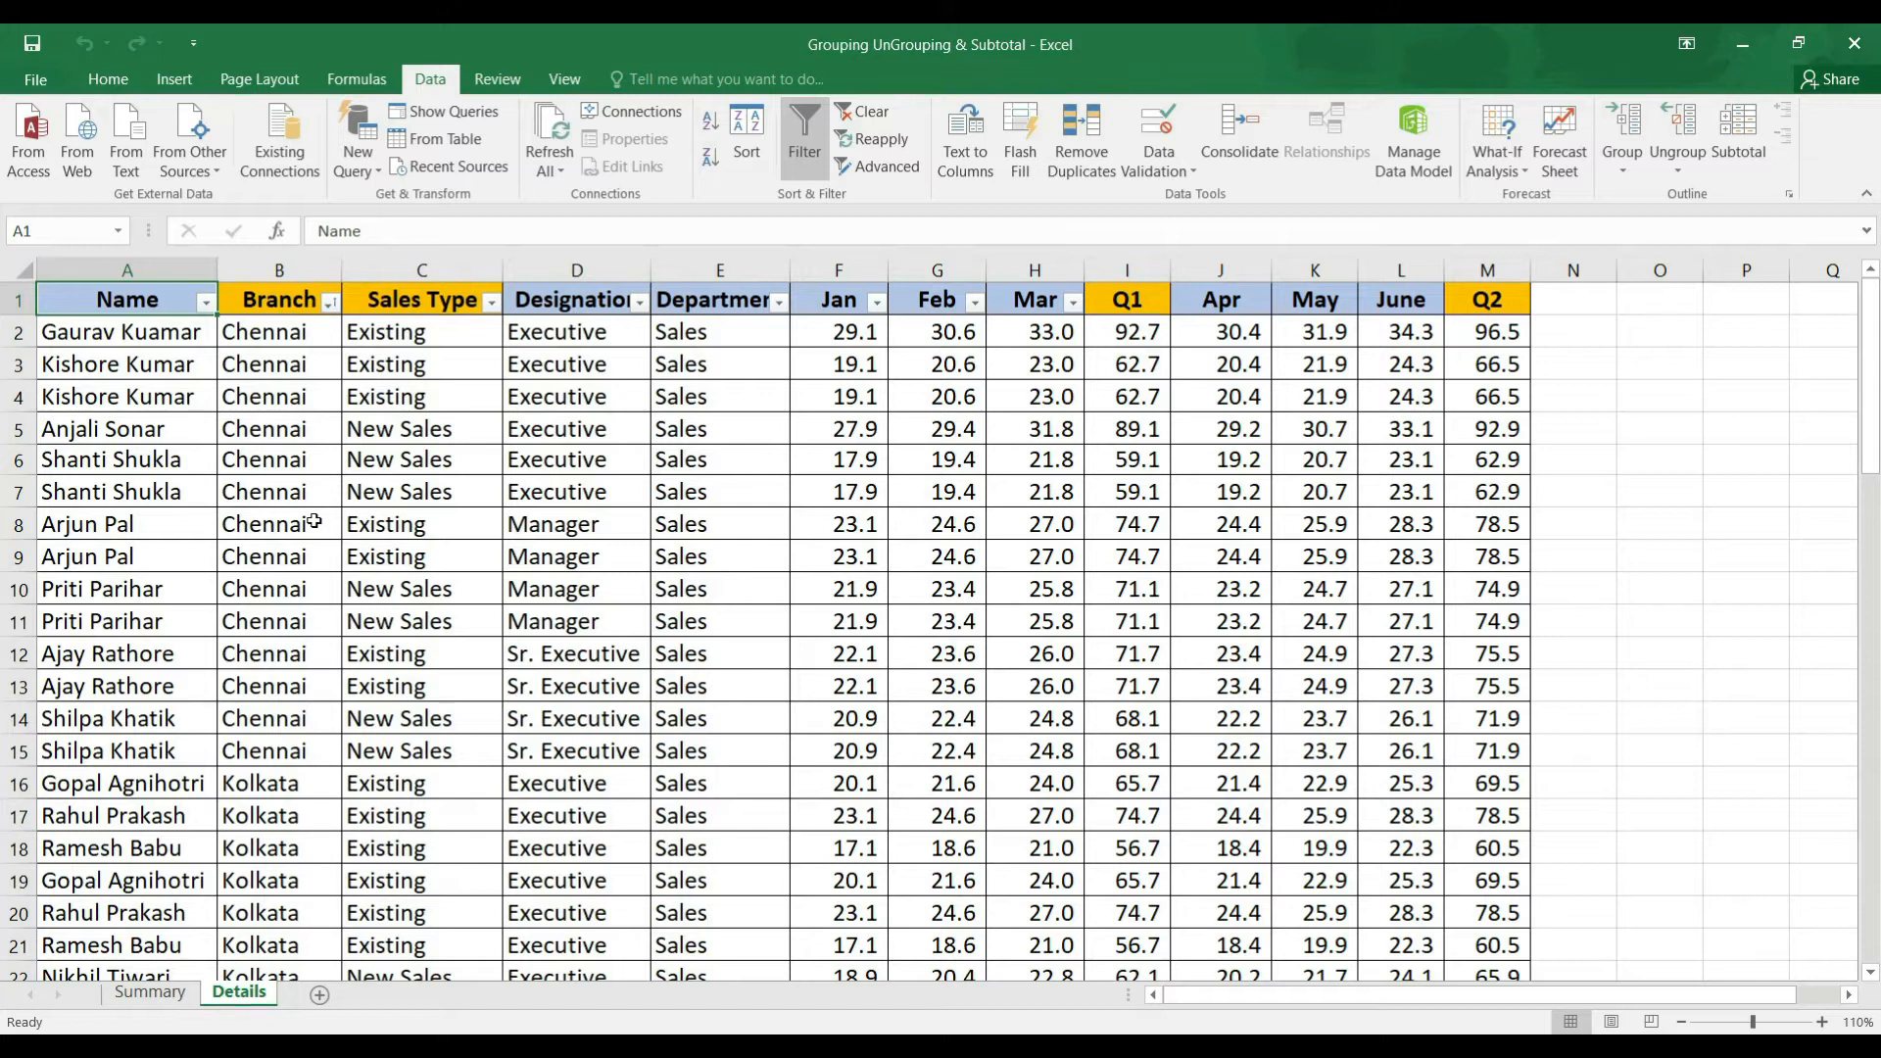
Step: Examine the Branch, Sales Type and Designation entries and the list of distinct values in the Branch filter
{"action": "left_click", "coordinate": [291, 364]}
{"action": "left_click", "coordinate": [423, 363]}
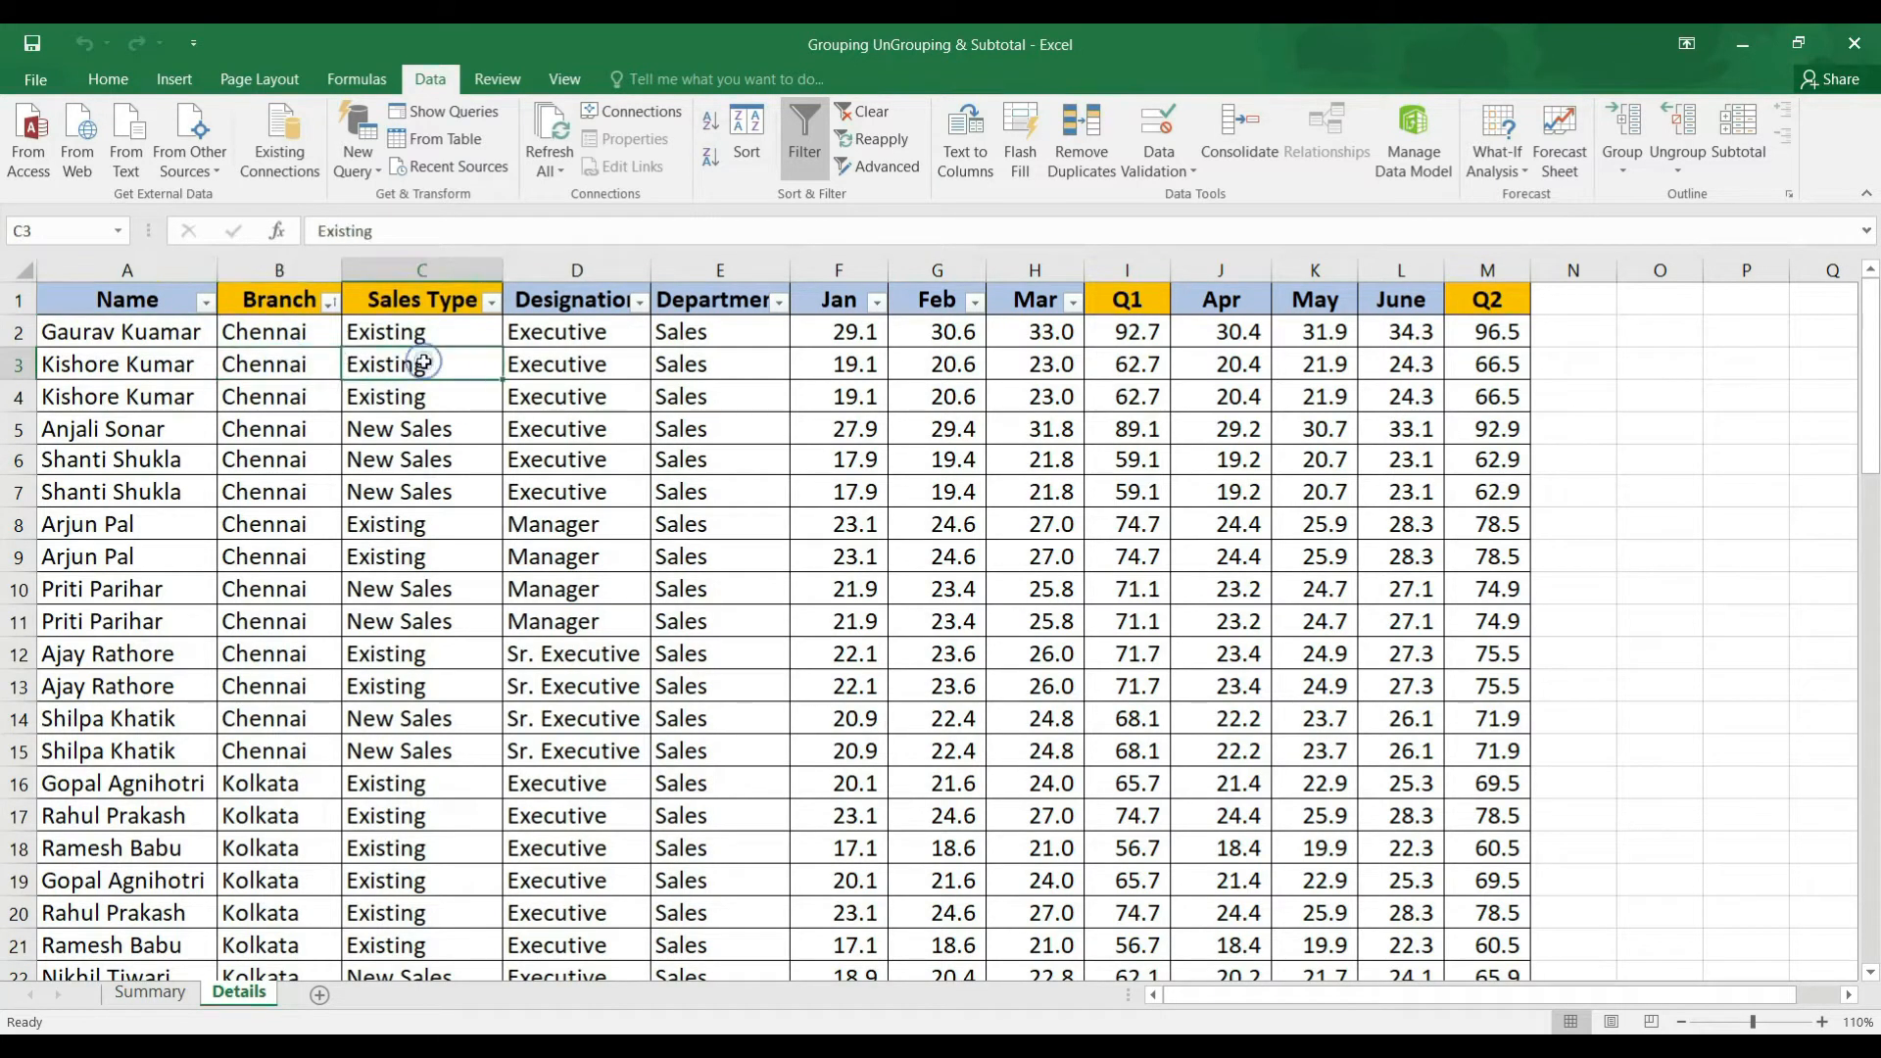
{"action": "left_click", "coordinate": [557, 378]}
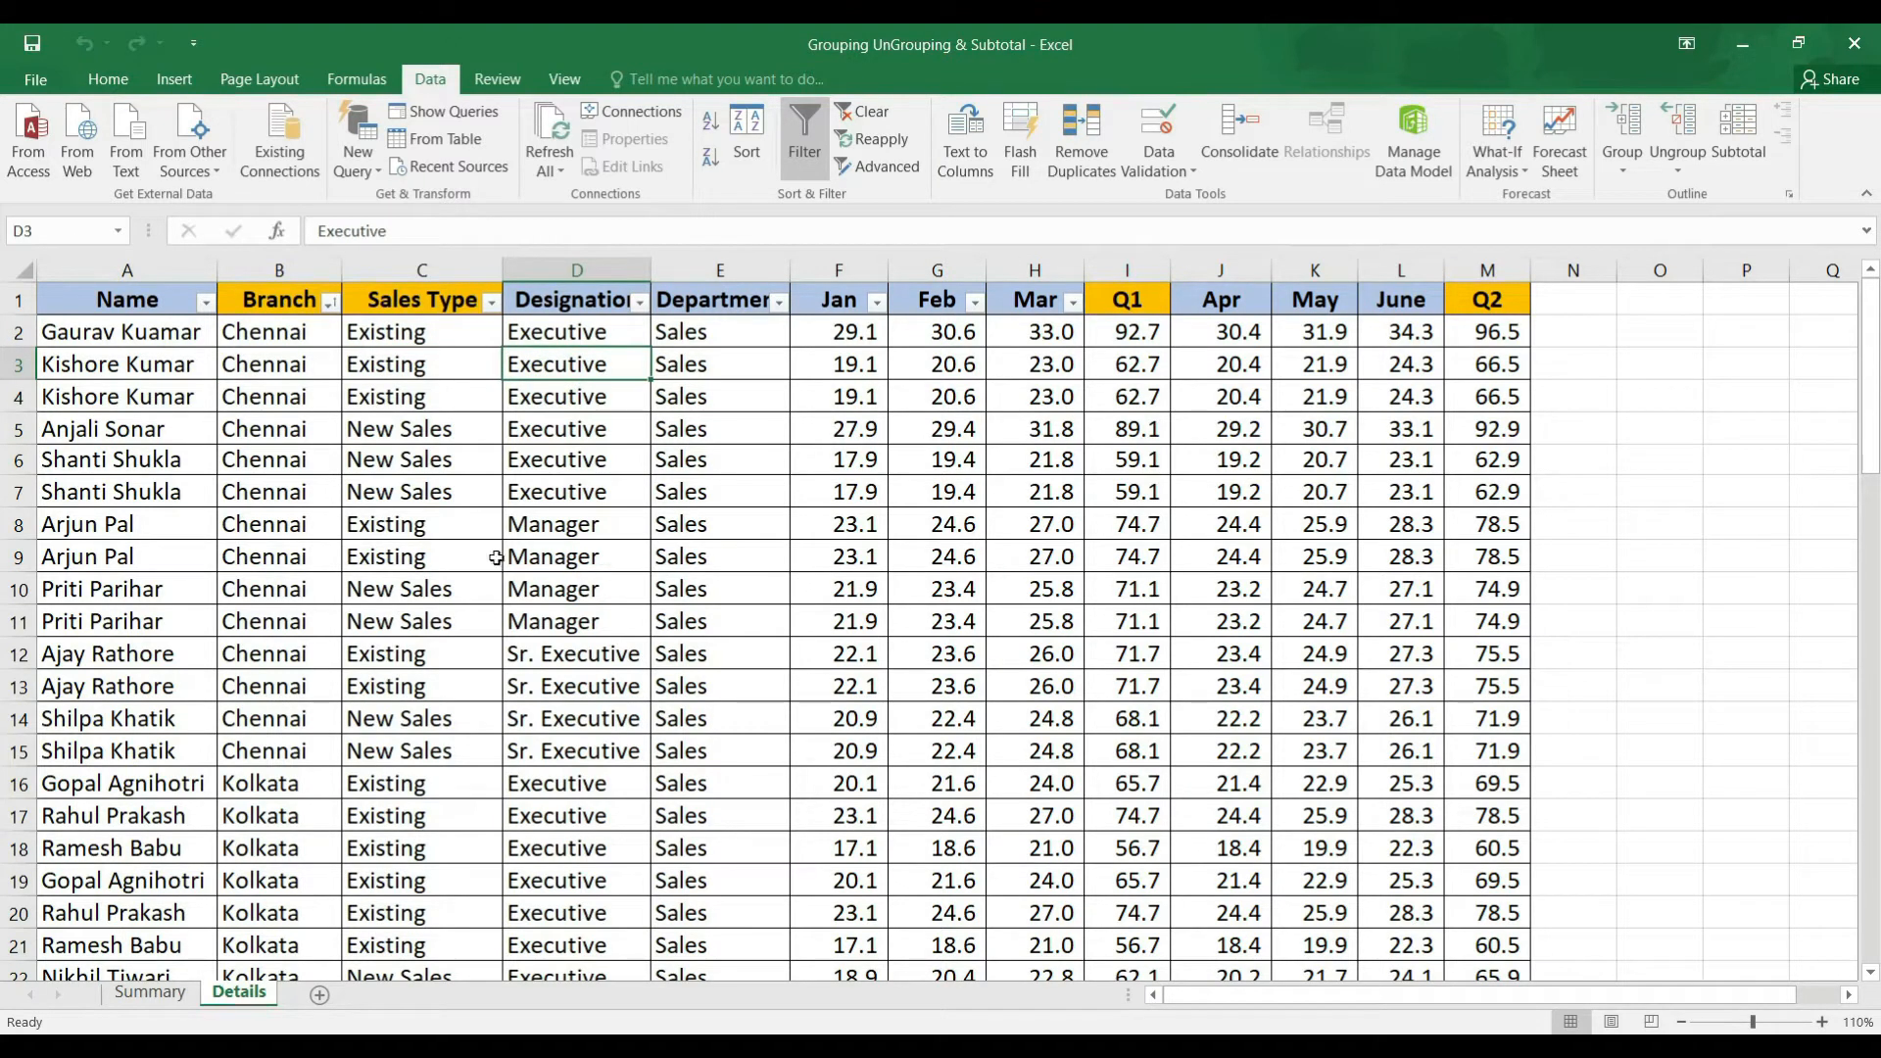
{"action": "left_click", "coordinate": [331, 304]}
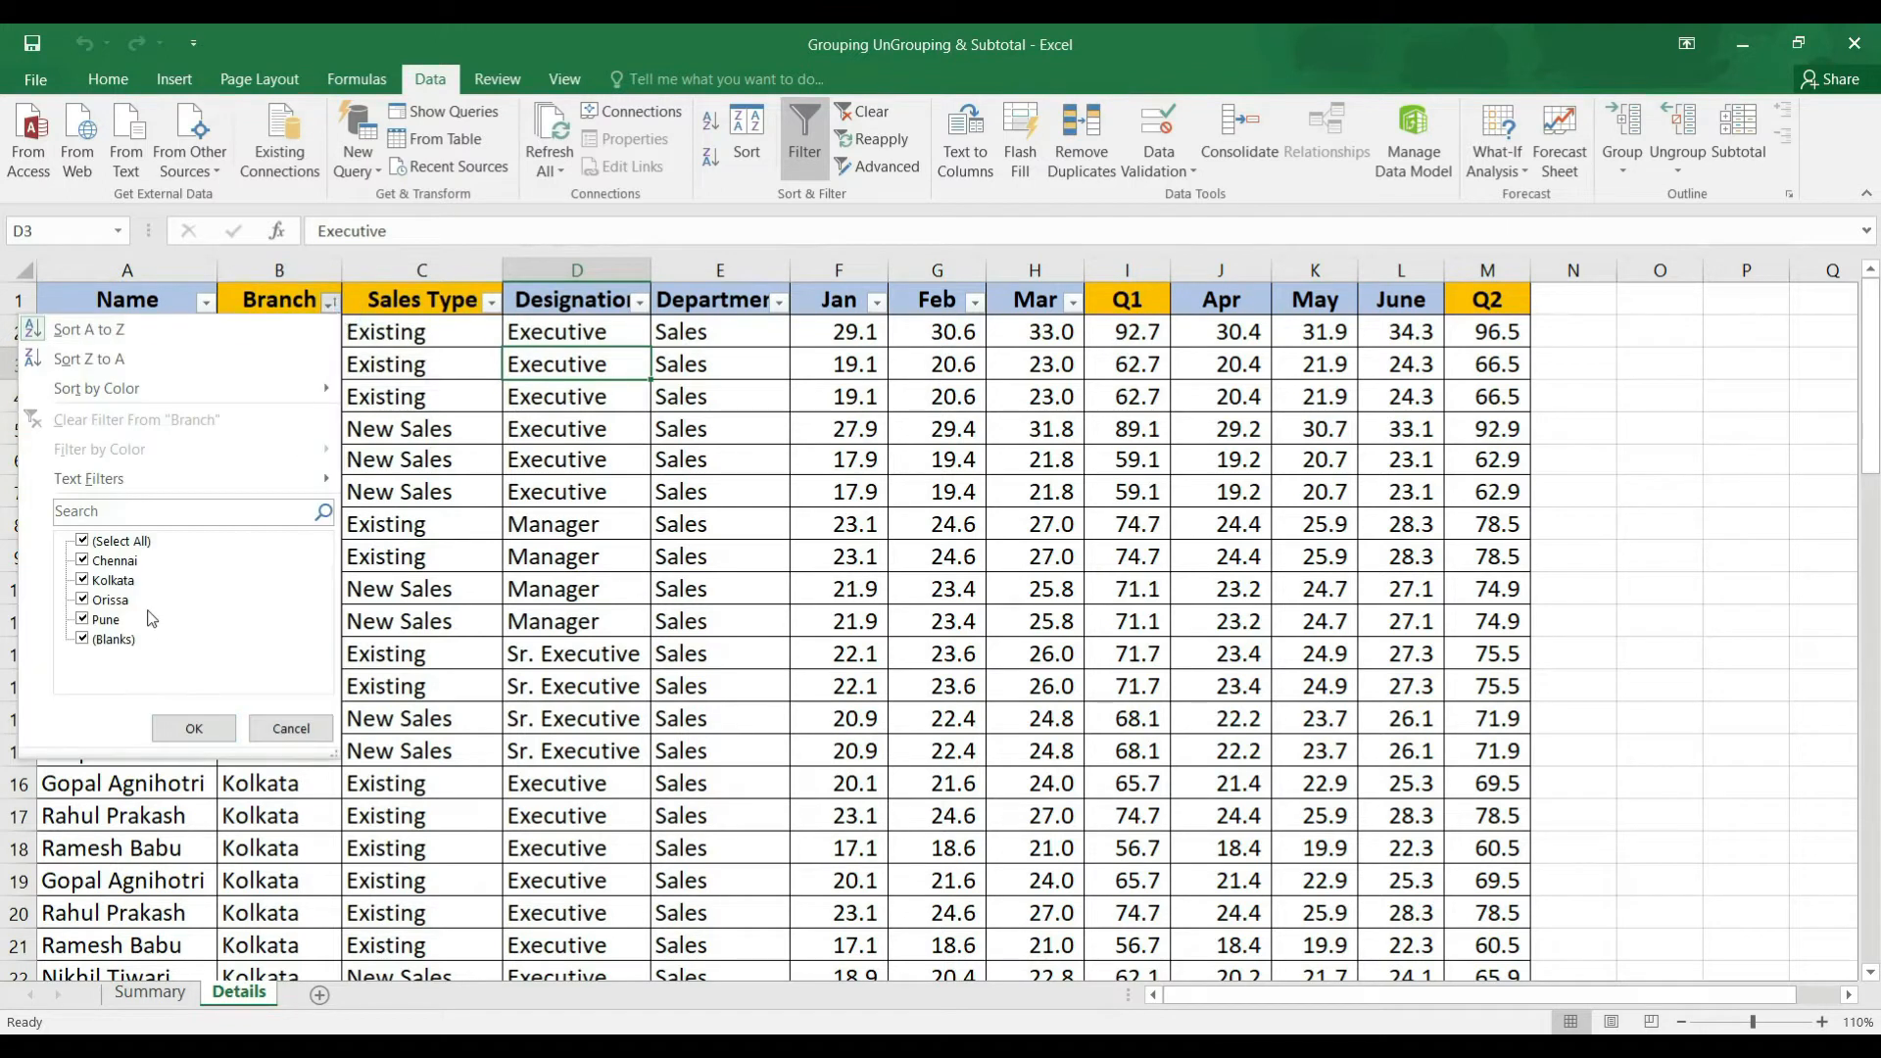
{"action": "left_click", "coordinate": [275, 729]}
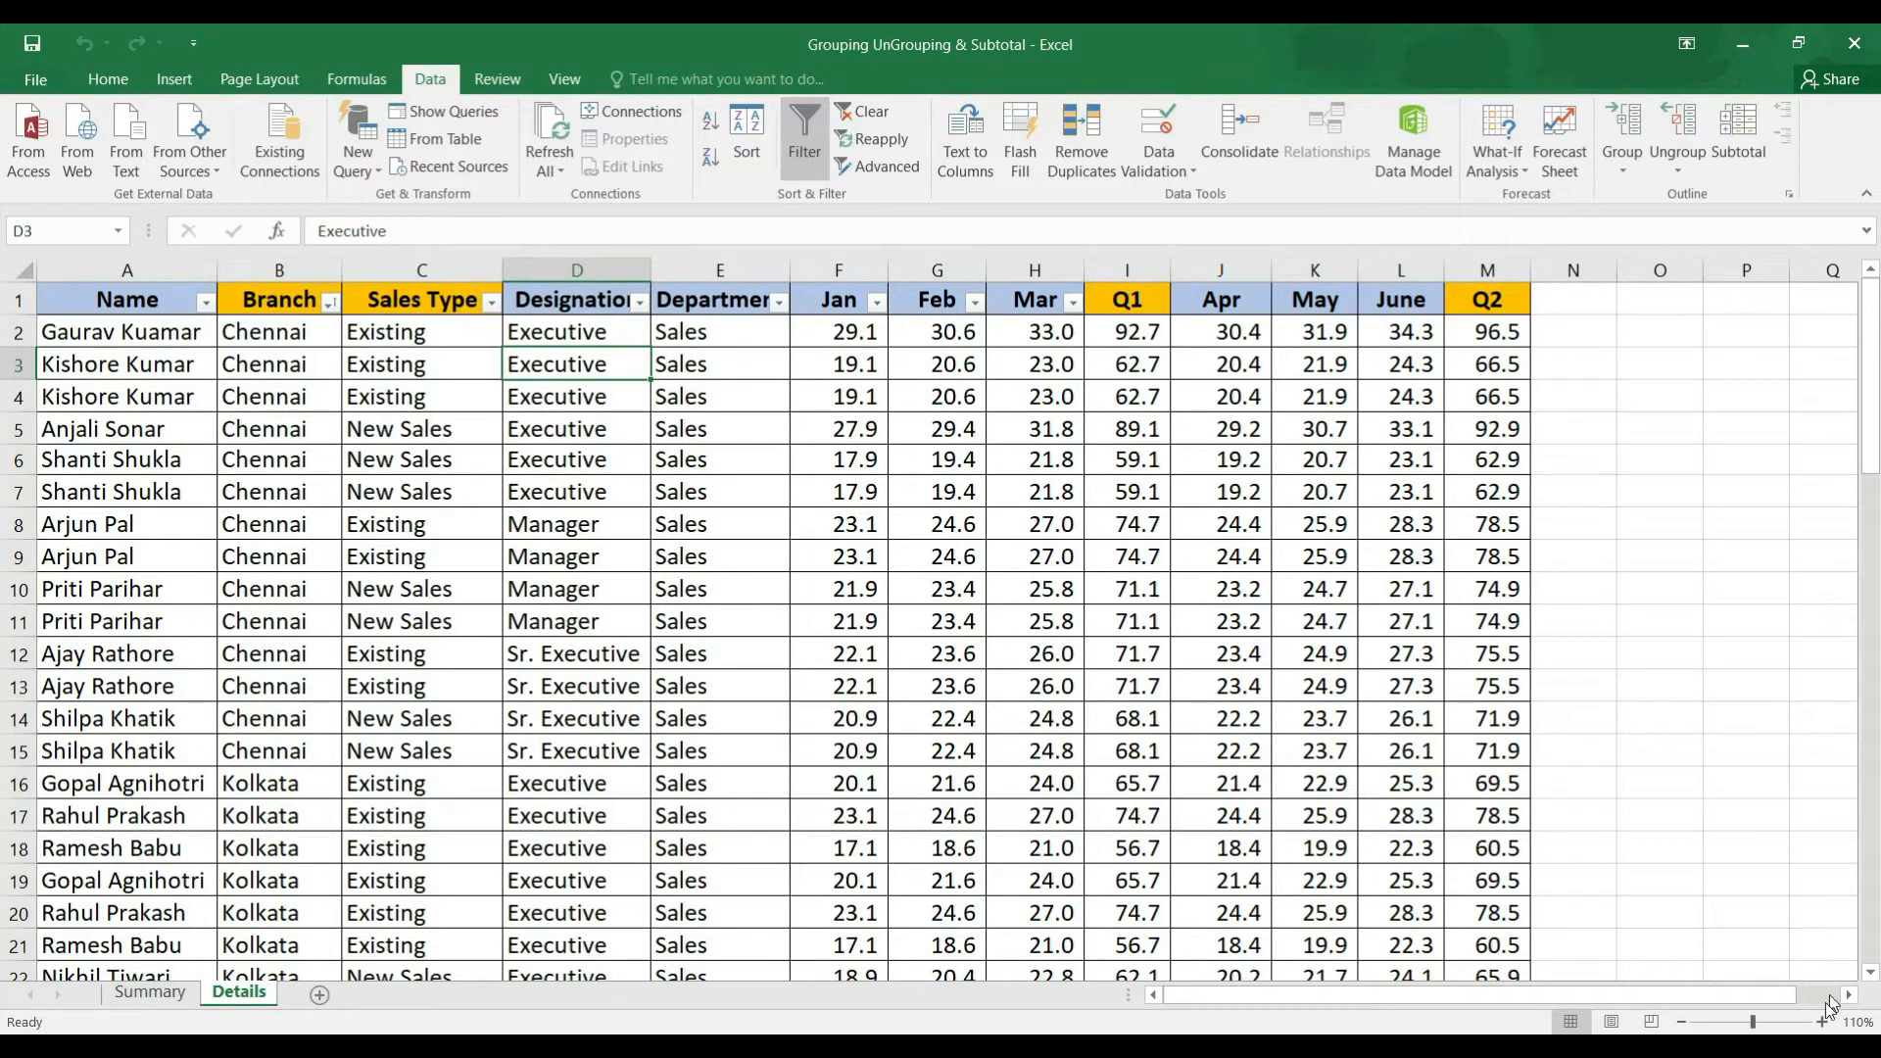
Step: Insert a blank row above row 16, where the Kolkata records begin
{"action": "left_click_drag", "start_coordinate": [1875, 345], "coordinate": [1875, 276]}
{"action": "left_click_drag", "start_coordinate": [261, 782], "coordinate": [1416, 784]}
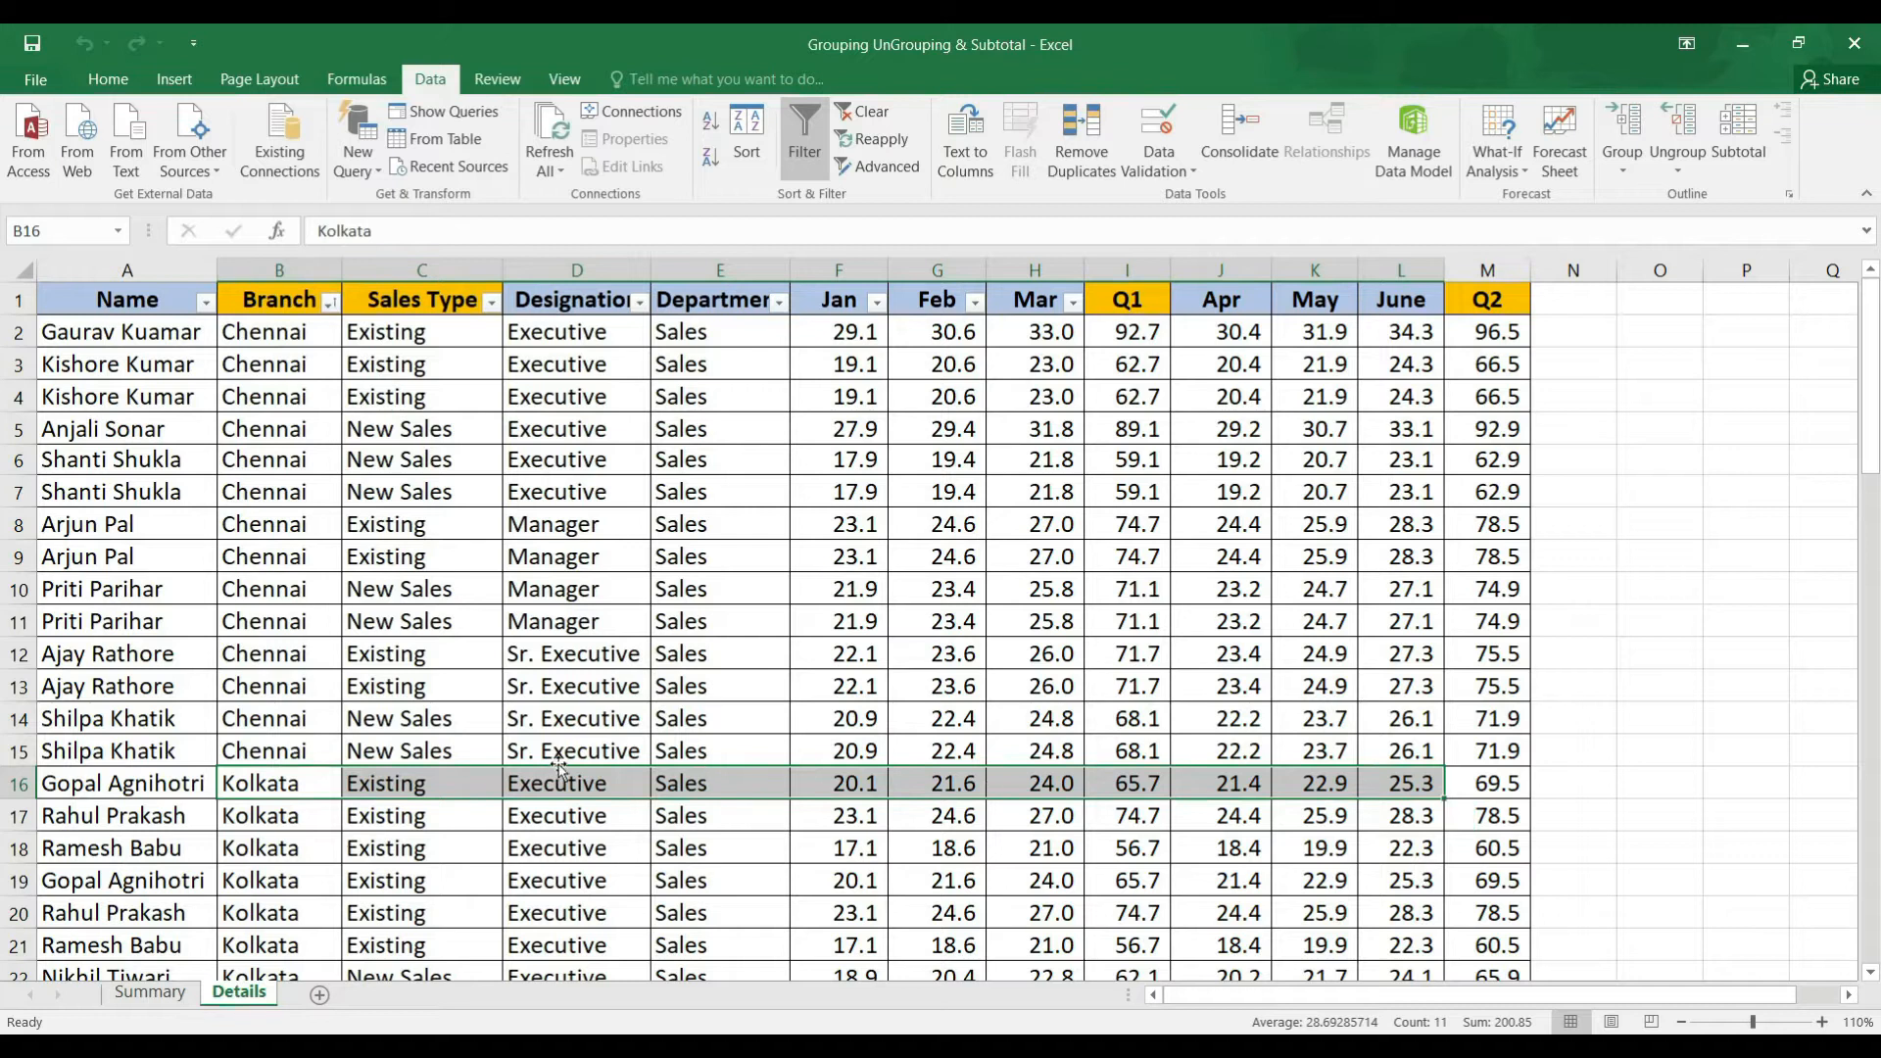
{"action": "left_click", "coordinate": [233, 786]}
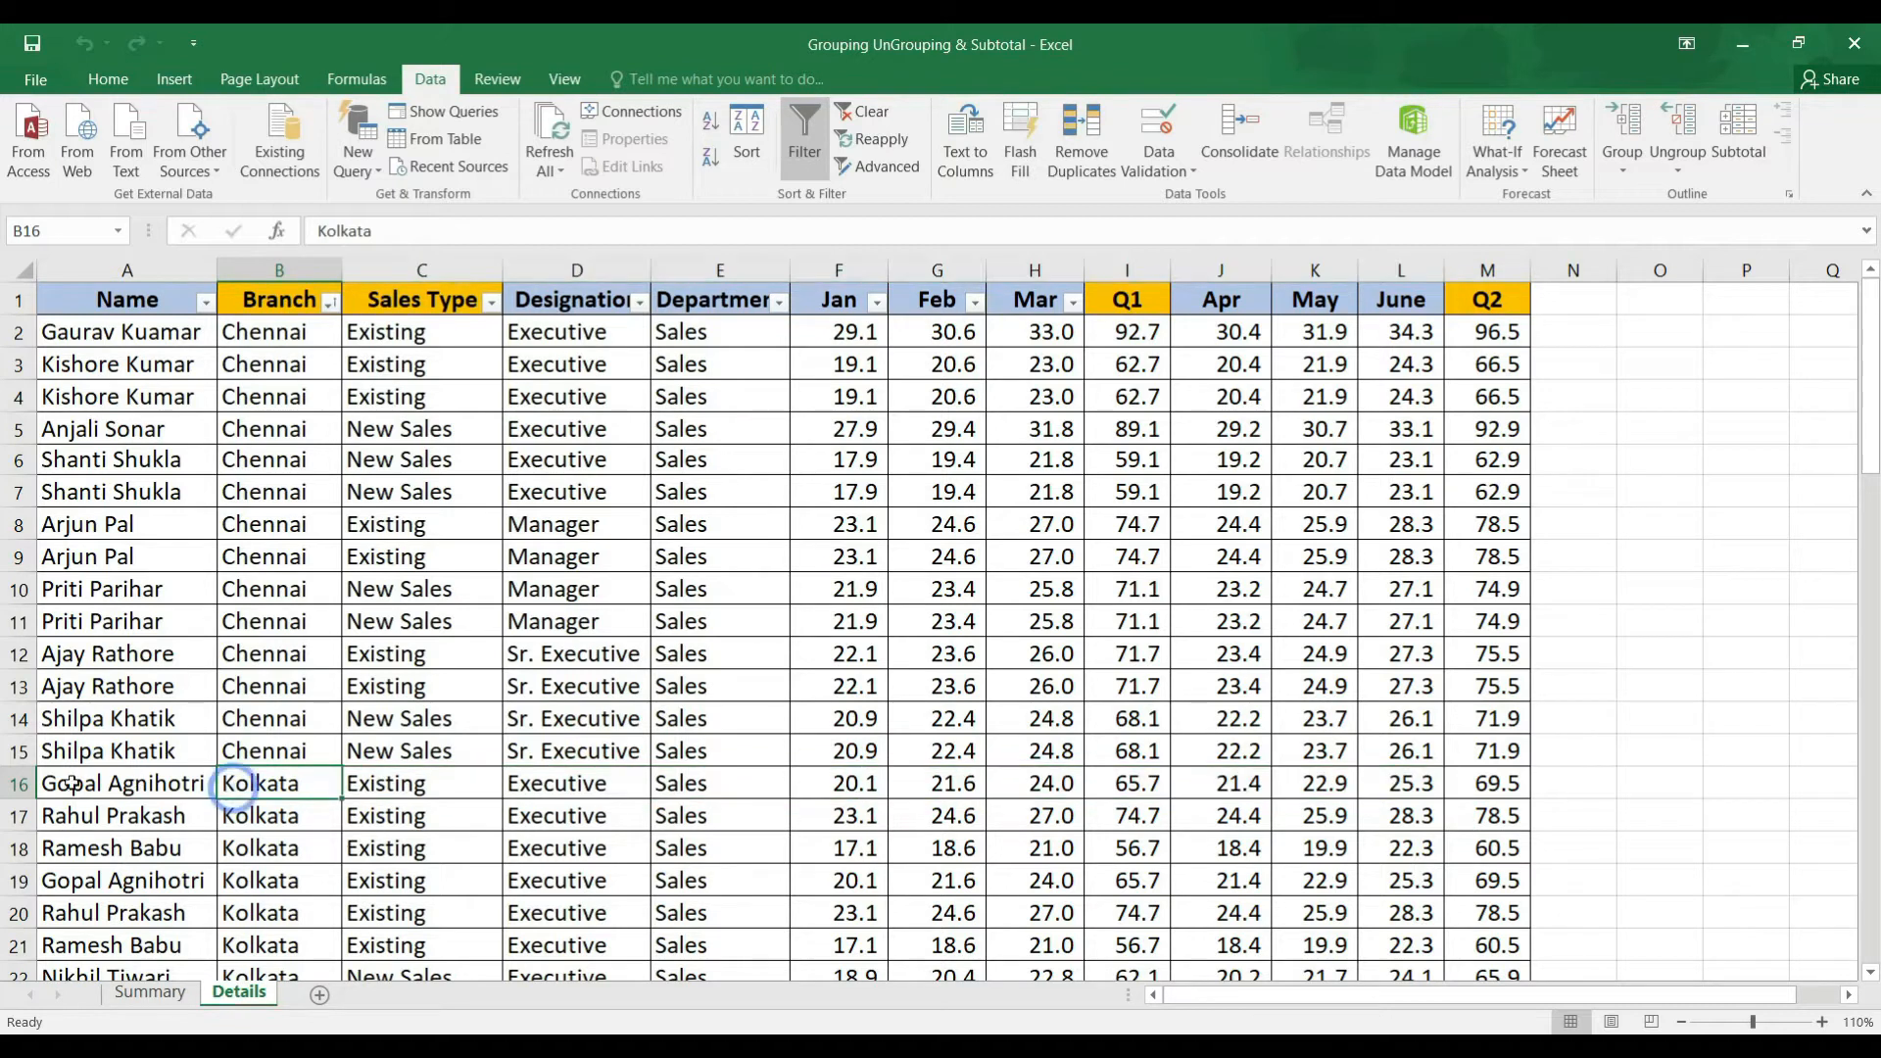
{"action": "left_click", "coordinate": [19, 784]}
{"action": "right_click", "coordinate": [19, 784]}
{"action": "left_click", "coordinate": [133, 586]}
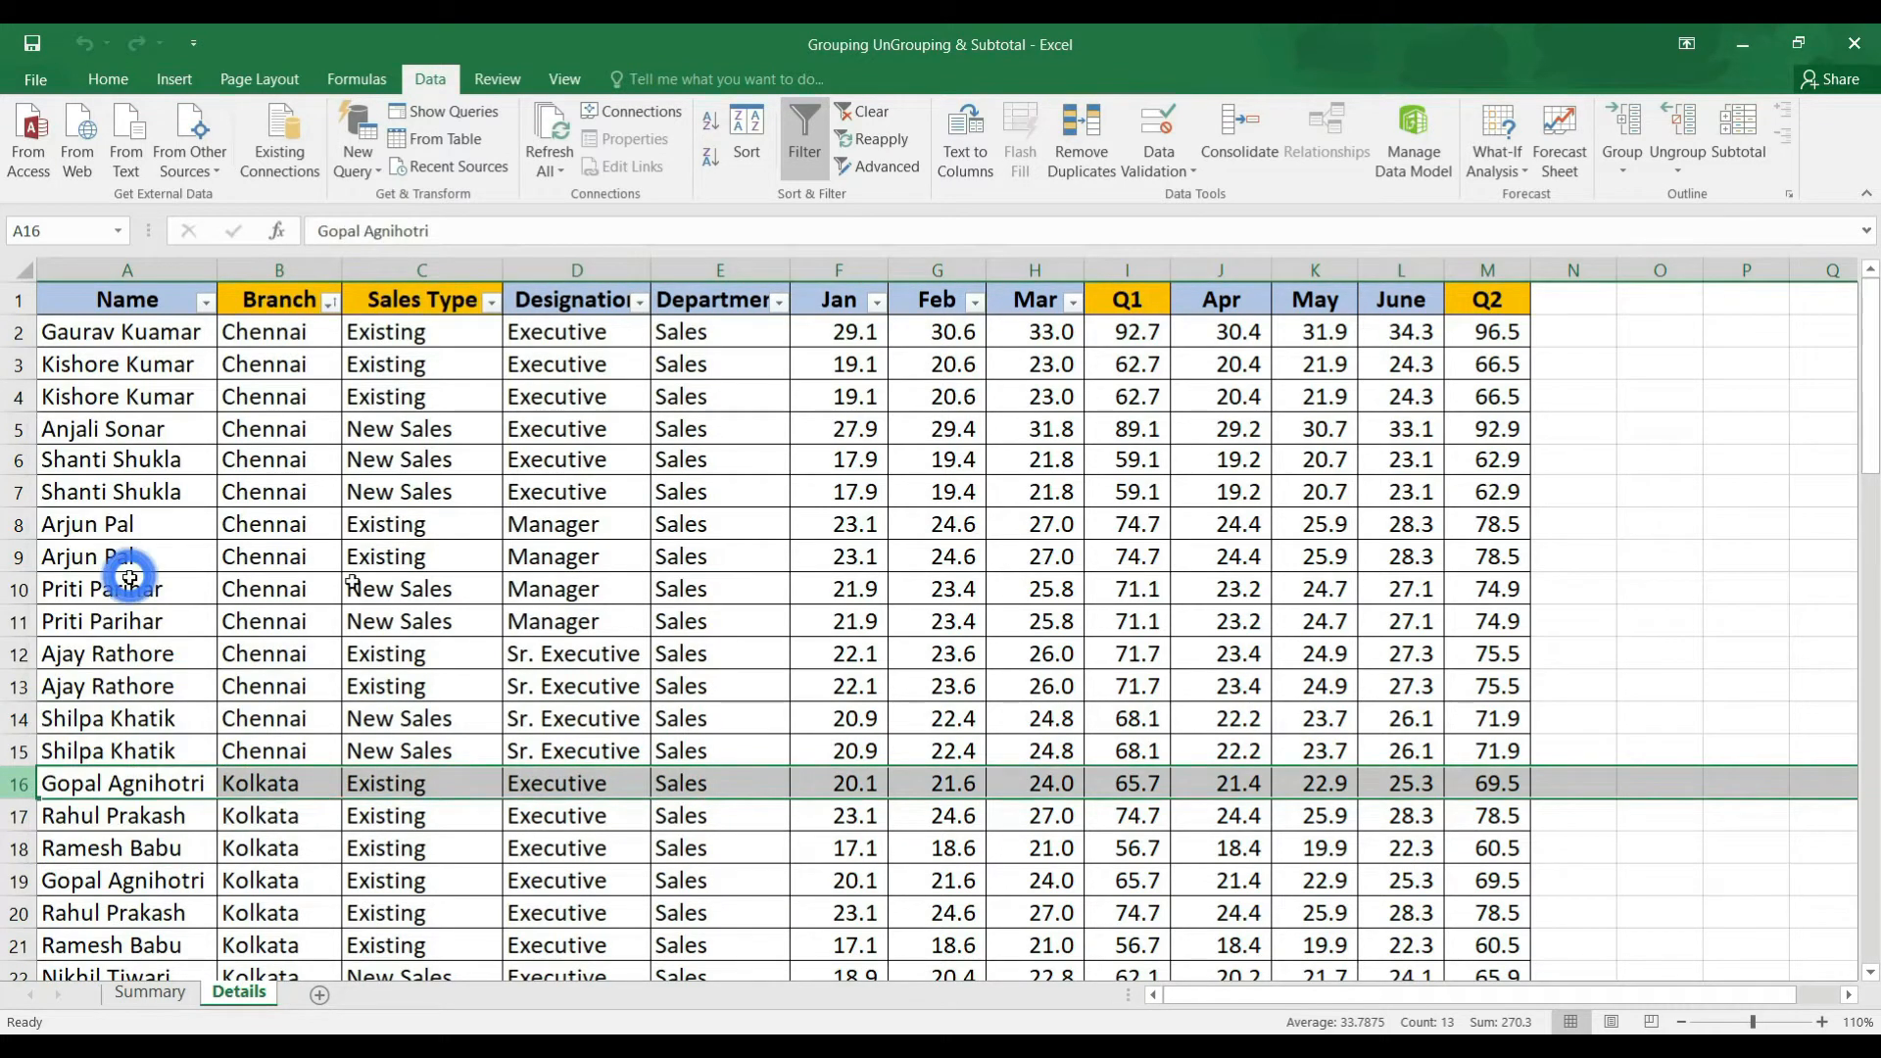
Step: Sum the Chennai Jan values (F2:F15) in cell F16
{"action": "left_click", "coordinate": [831, 784]}
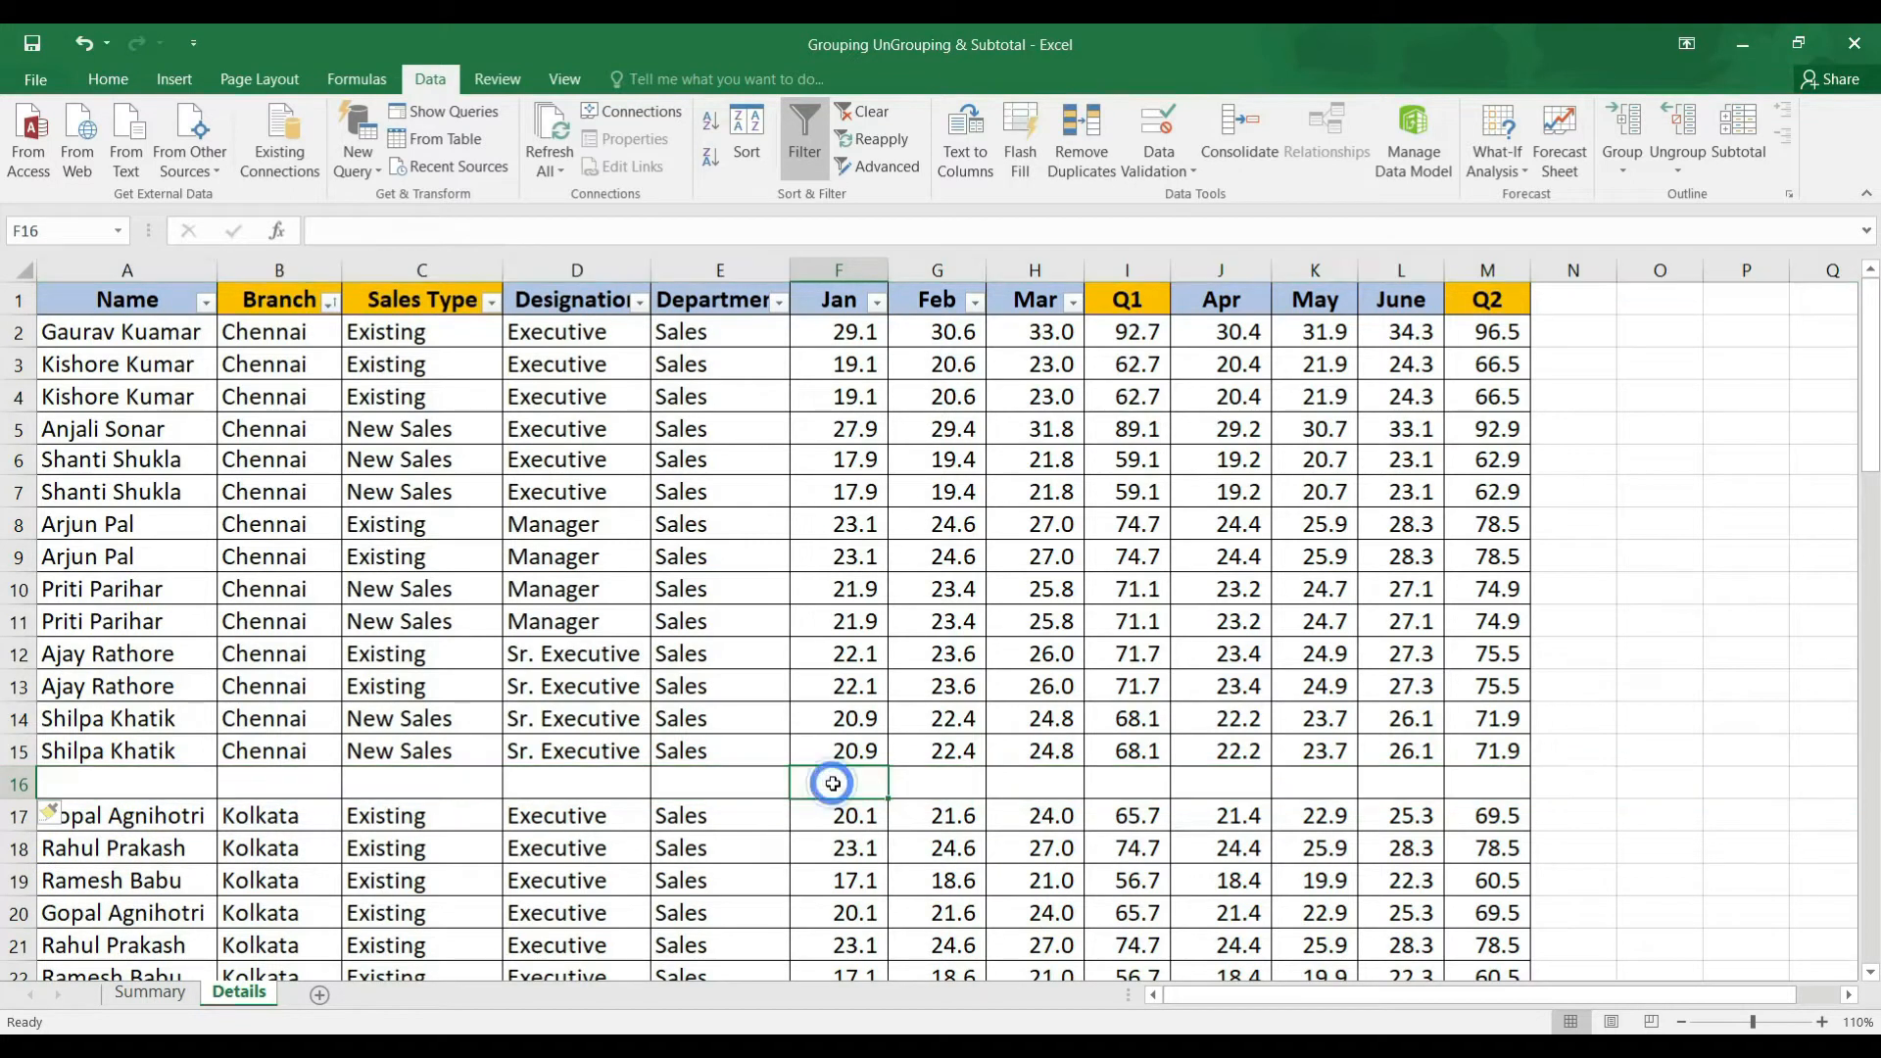
{"action": "key", "text": "alt+equal"}
{"action": "key", "text": "Return"}
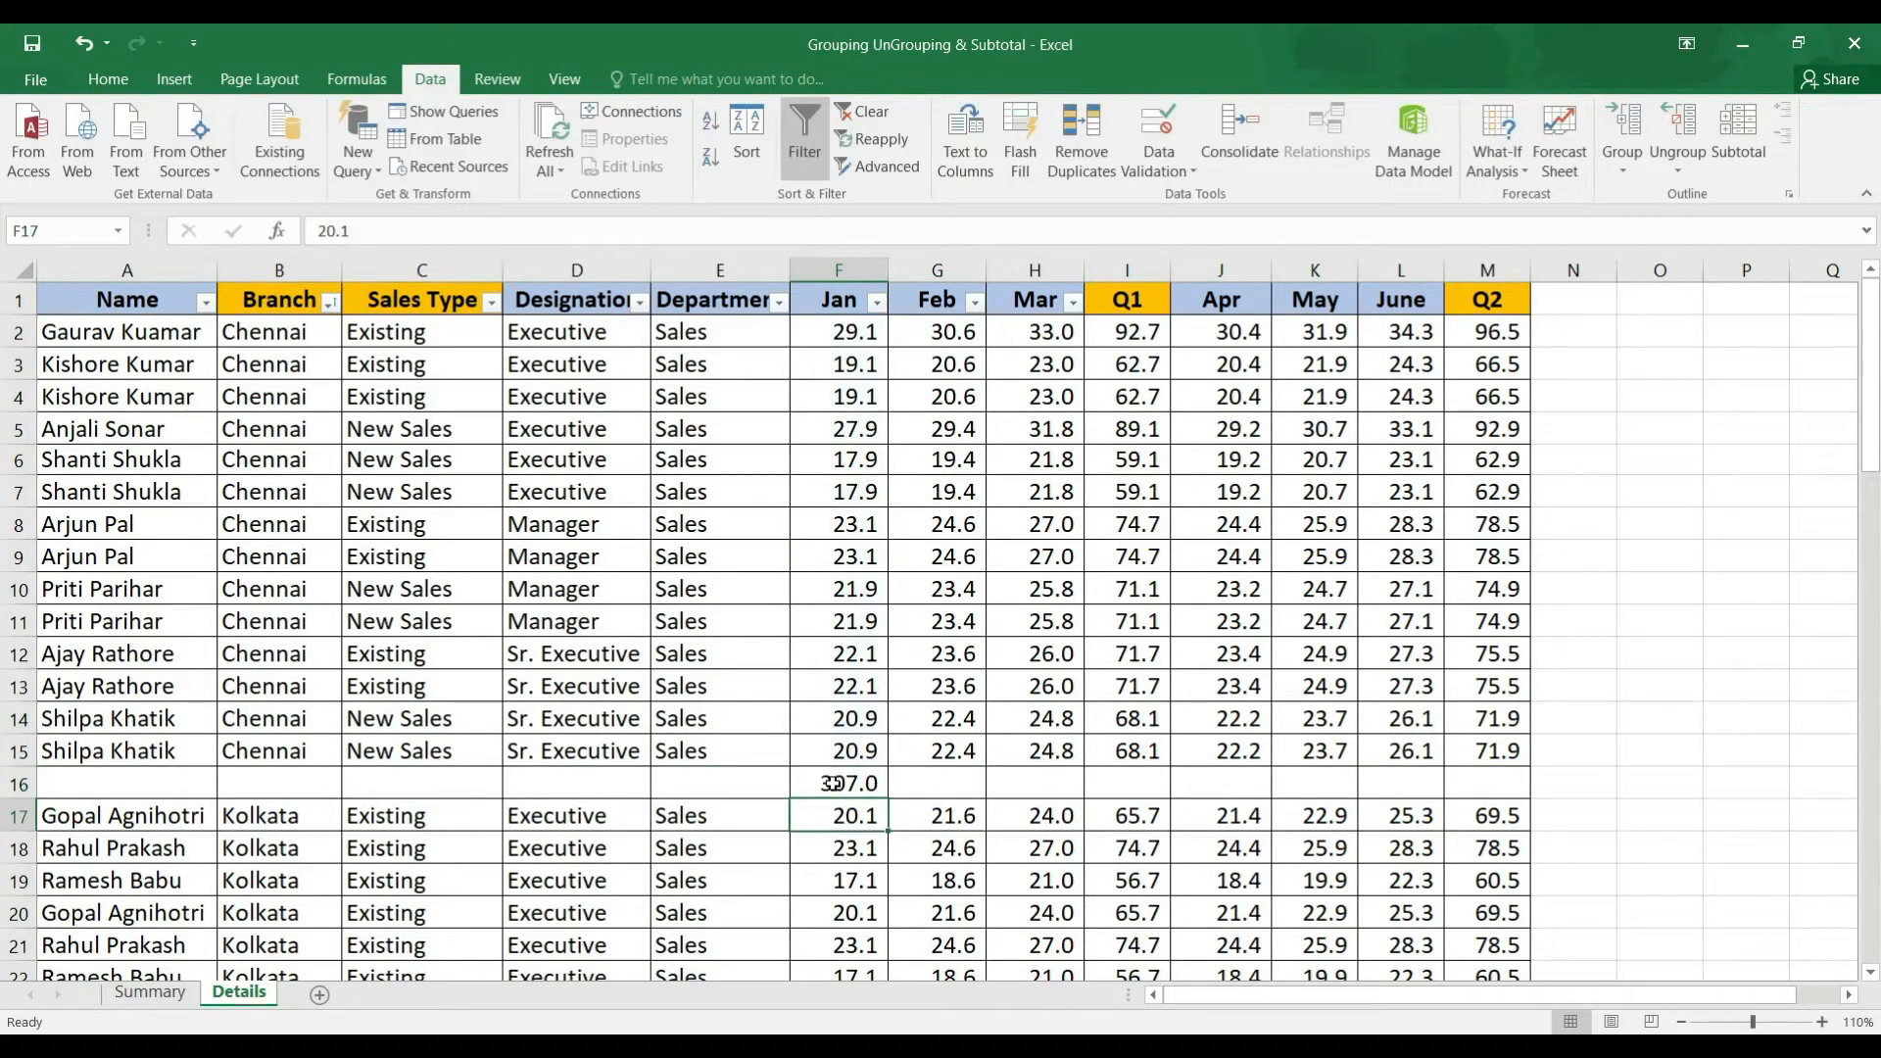
Step: Copy the Jan sum formula from F16 across the Feb to Q2 columns of row 16
{"action": "left_click", "coordinate": [832, 783]}
{"action": "key", "text": "ctrl+c"}
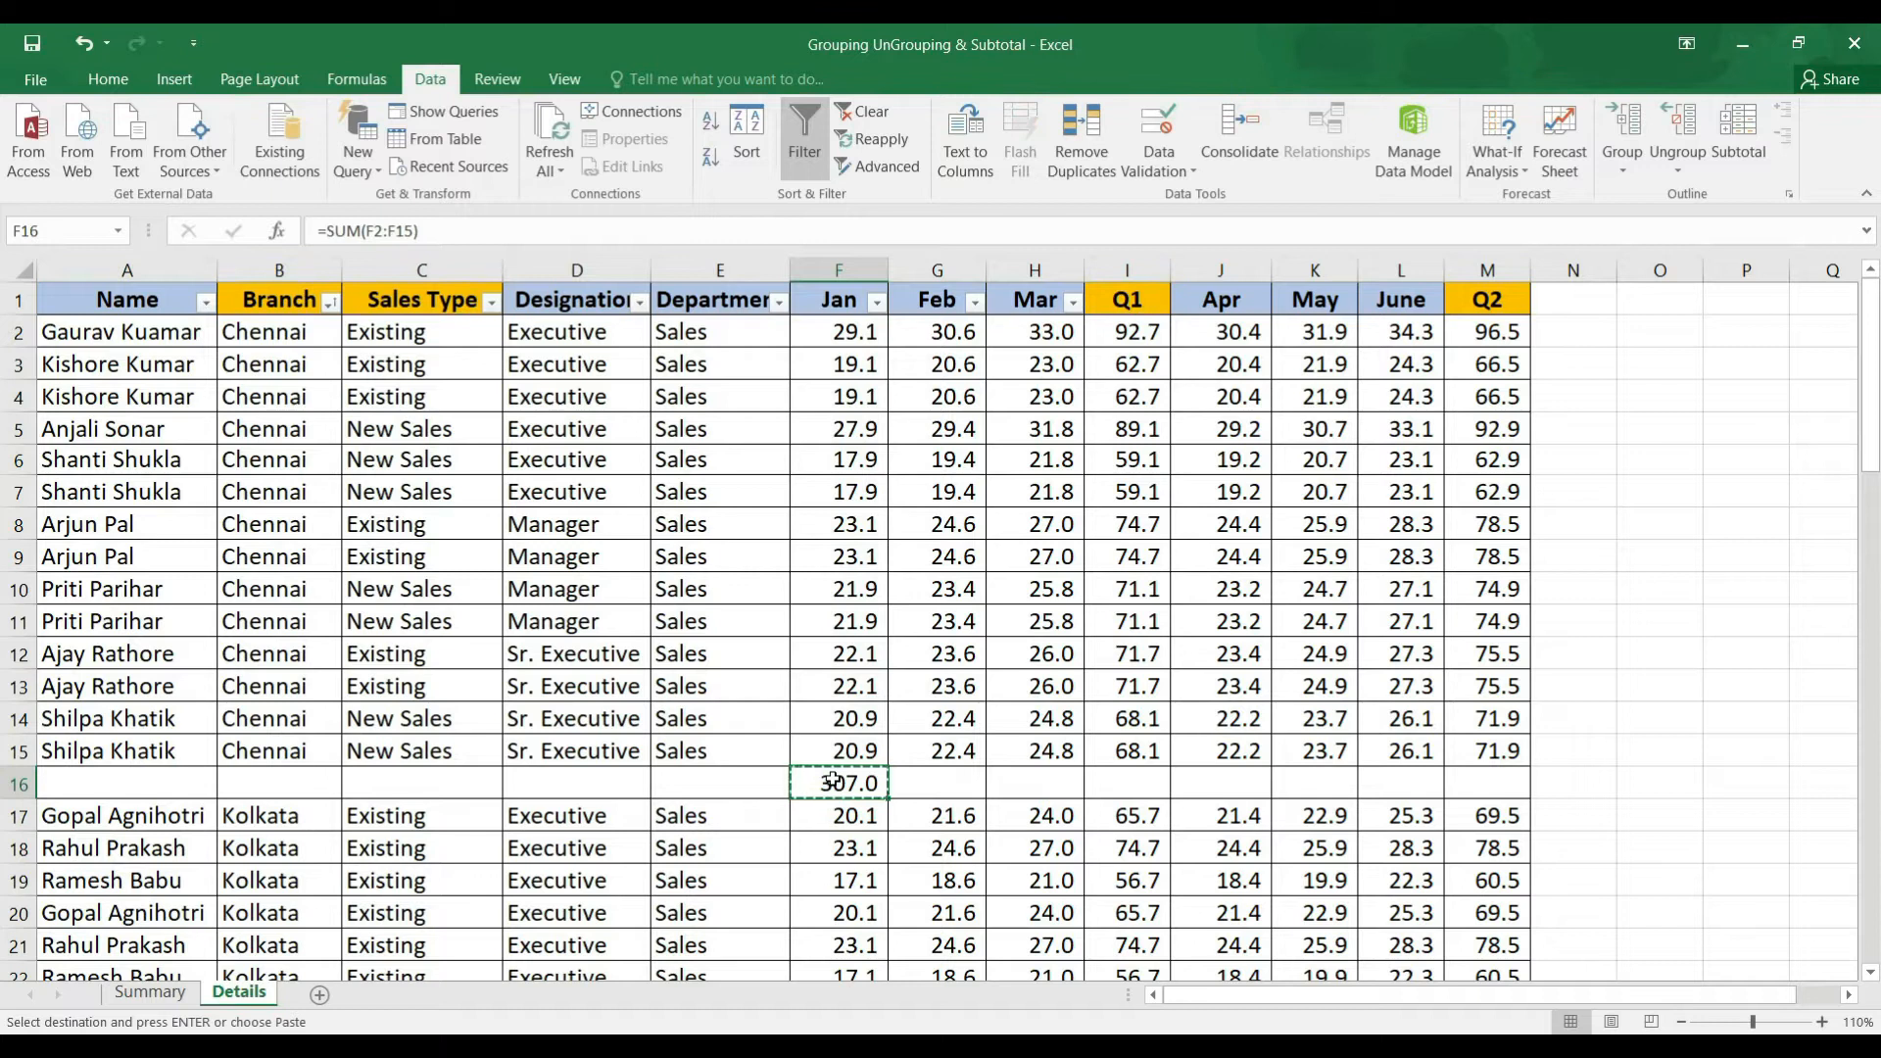
{"action": "key", "text": "shift+Right"}
{"action": "key", "text": "shift+Right"}
{"action": "key", "text": "shift+Right"}
{"action": "key", "text": "shift+Right"}
{"action": "key", "text": "shift+Right"}
{"action": "key", "text": "shift+Right"}
{"action": "key", "text": "shift+Right"}
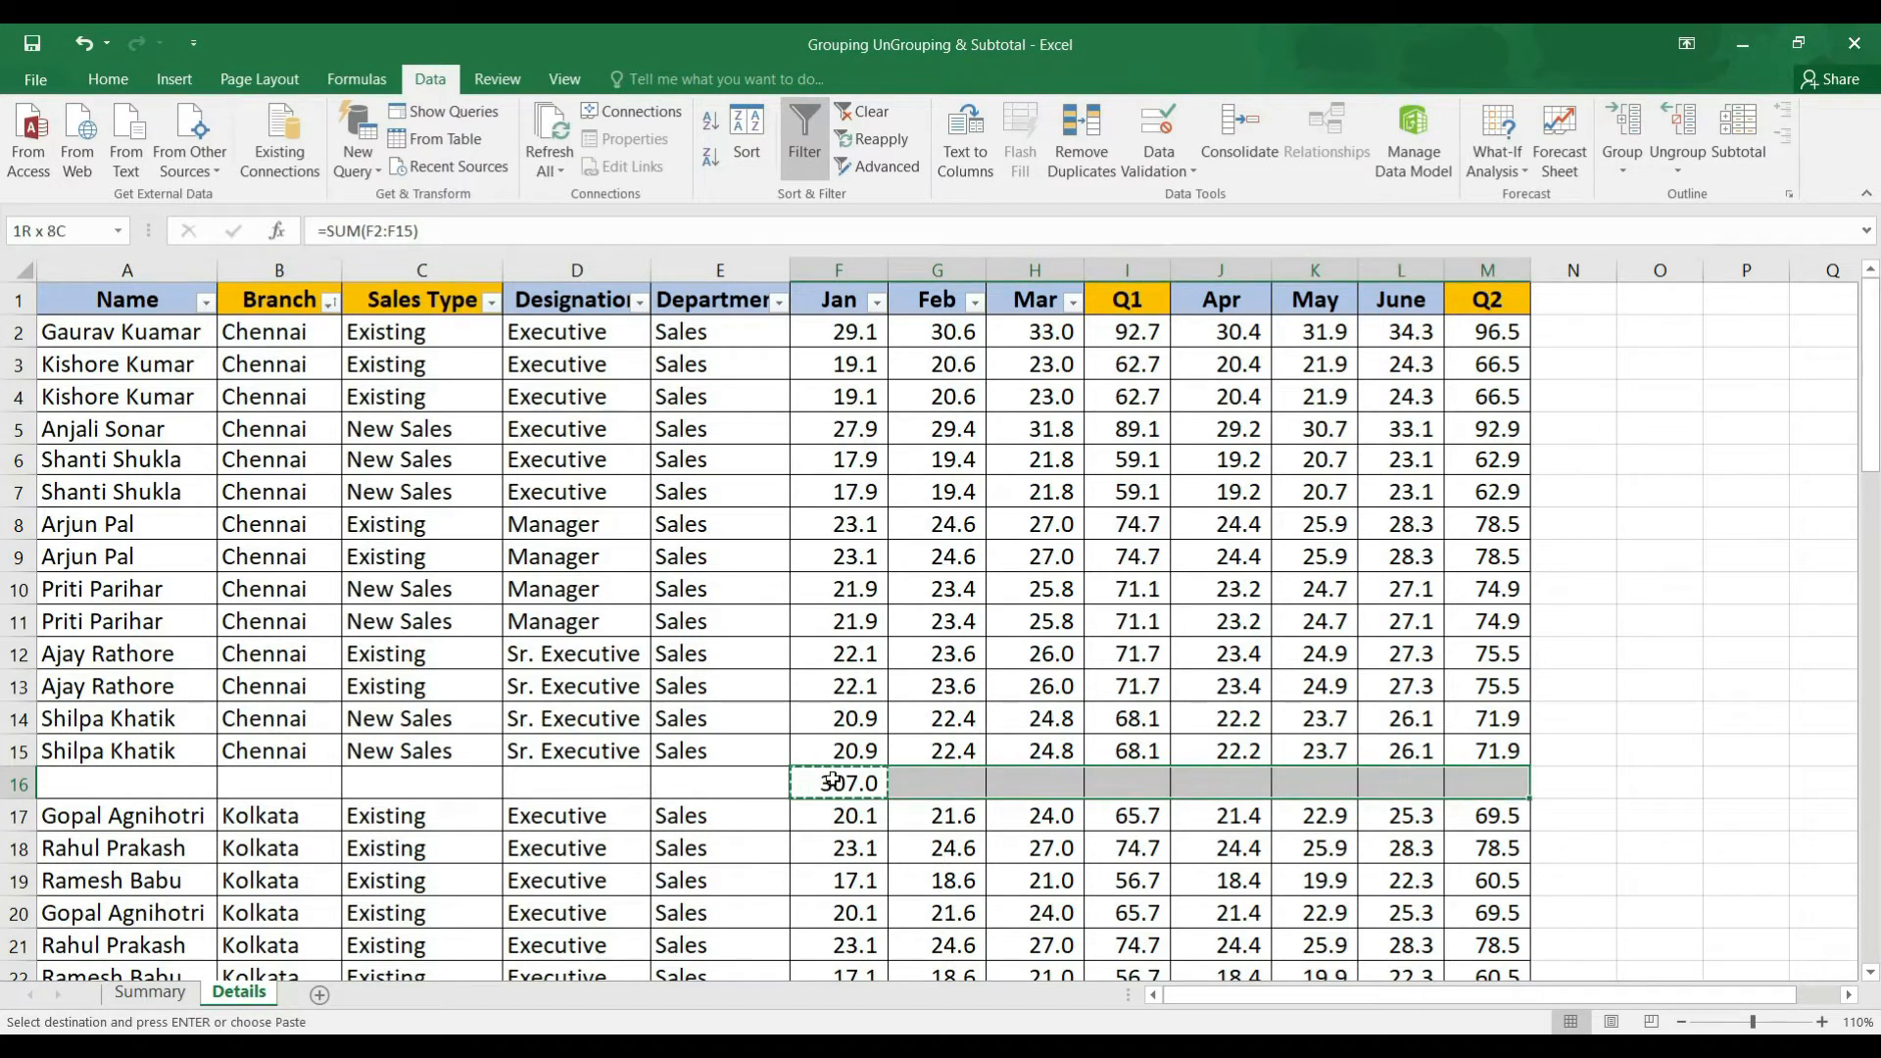
{"action": "key", "text": "Return"}
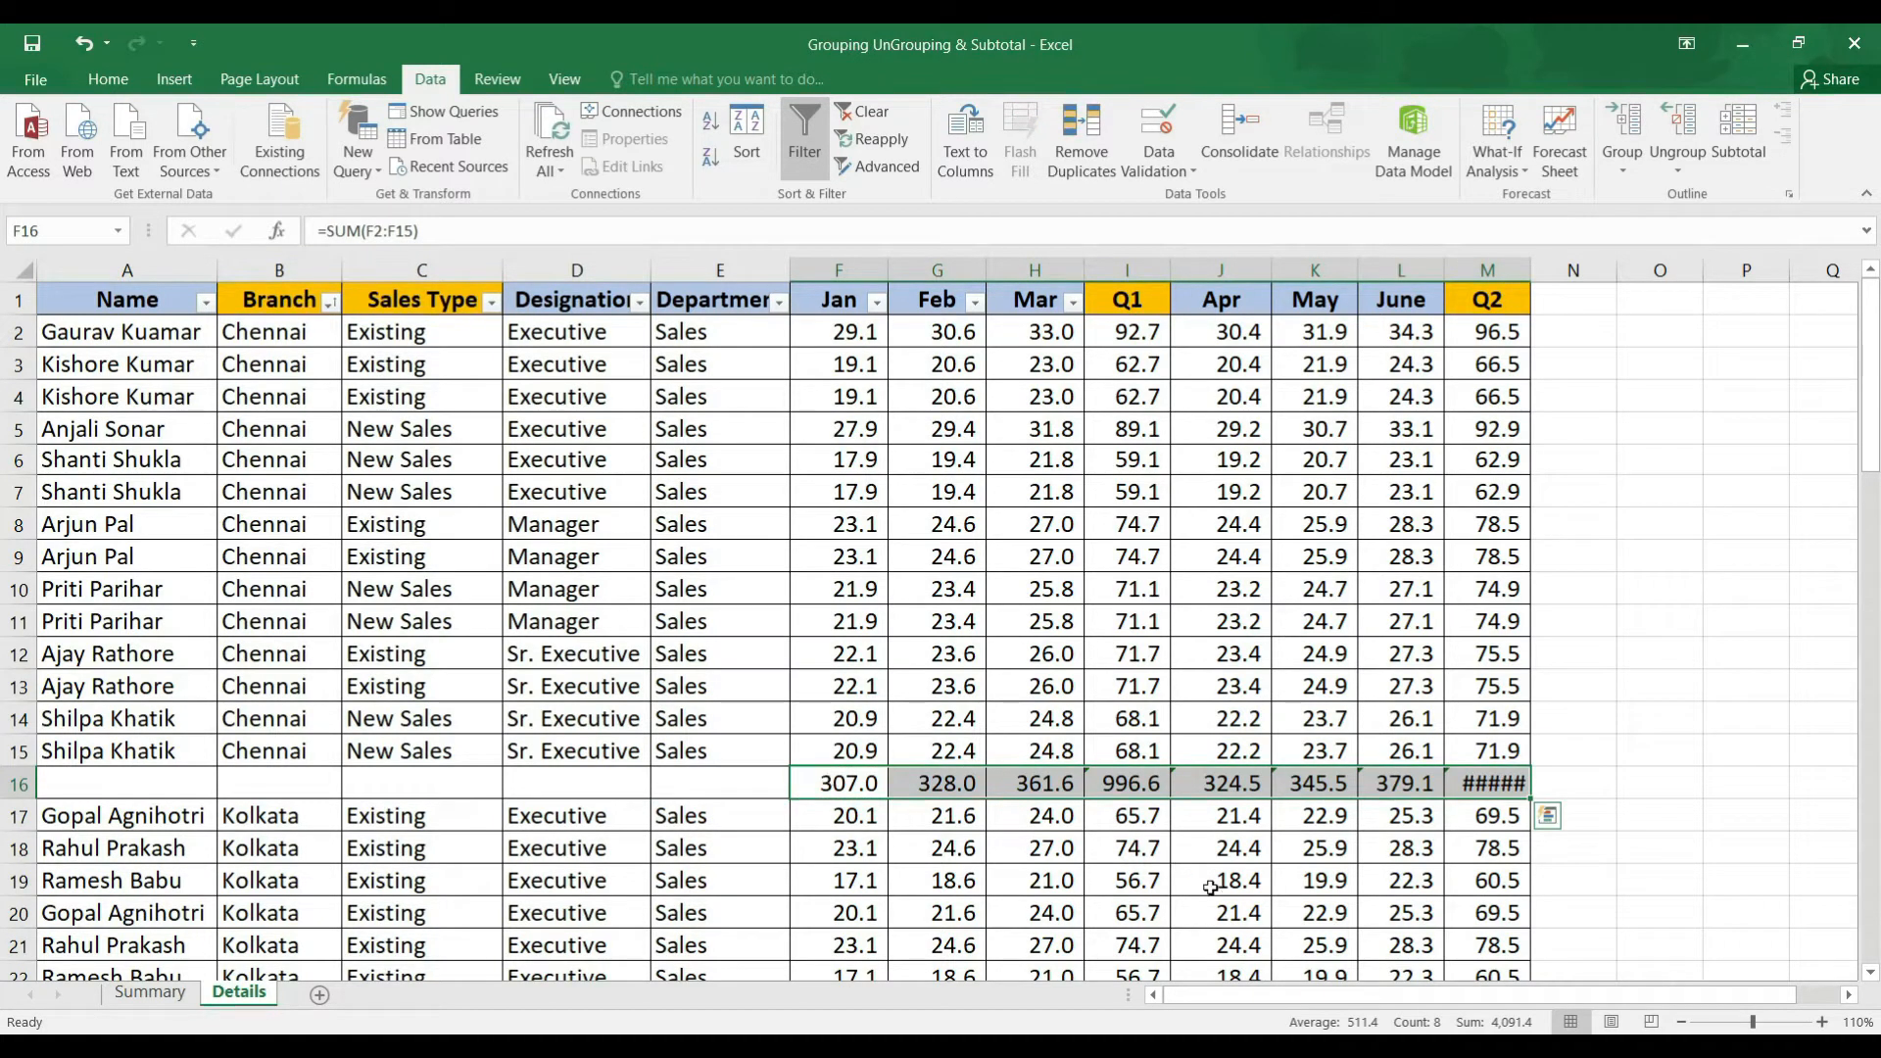
Step: Undo the copied totals, the Jan sum and the inserted row 16
{"action": "key", "text": "ctrl+z"}
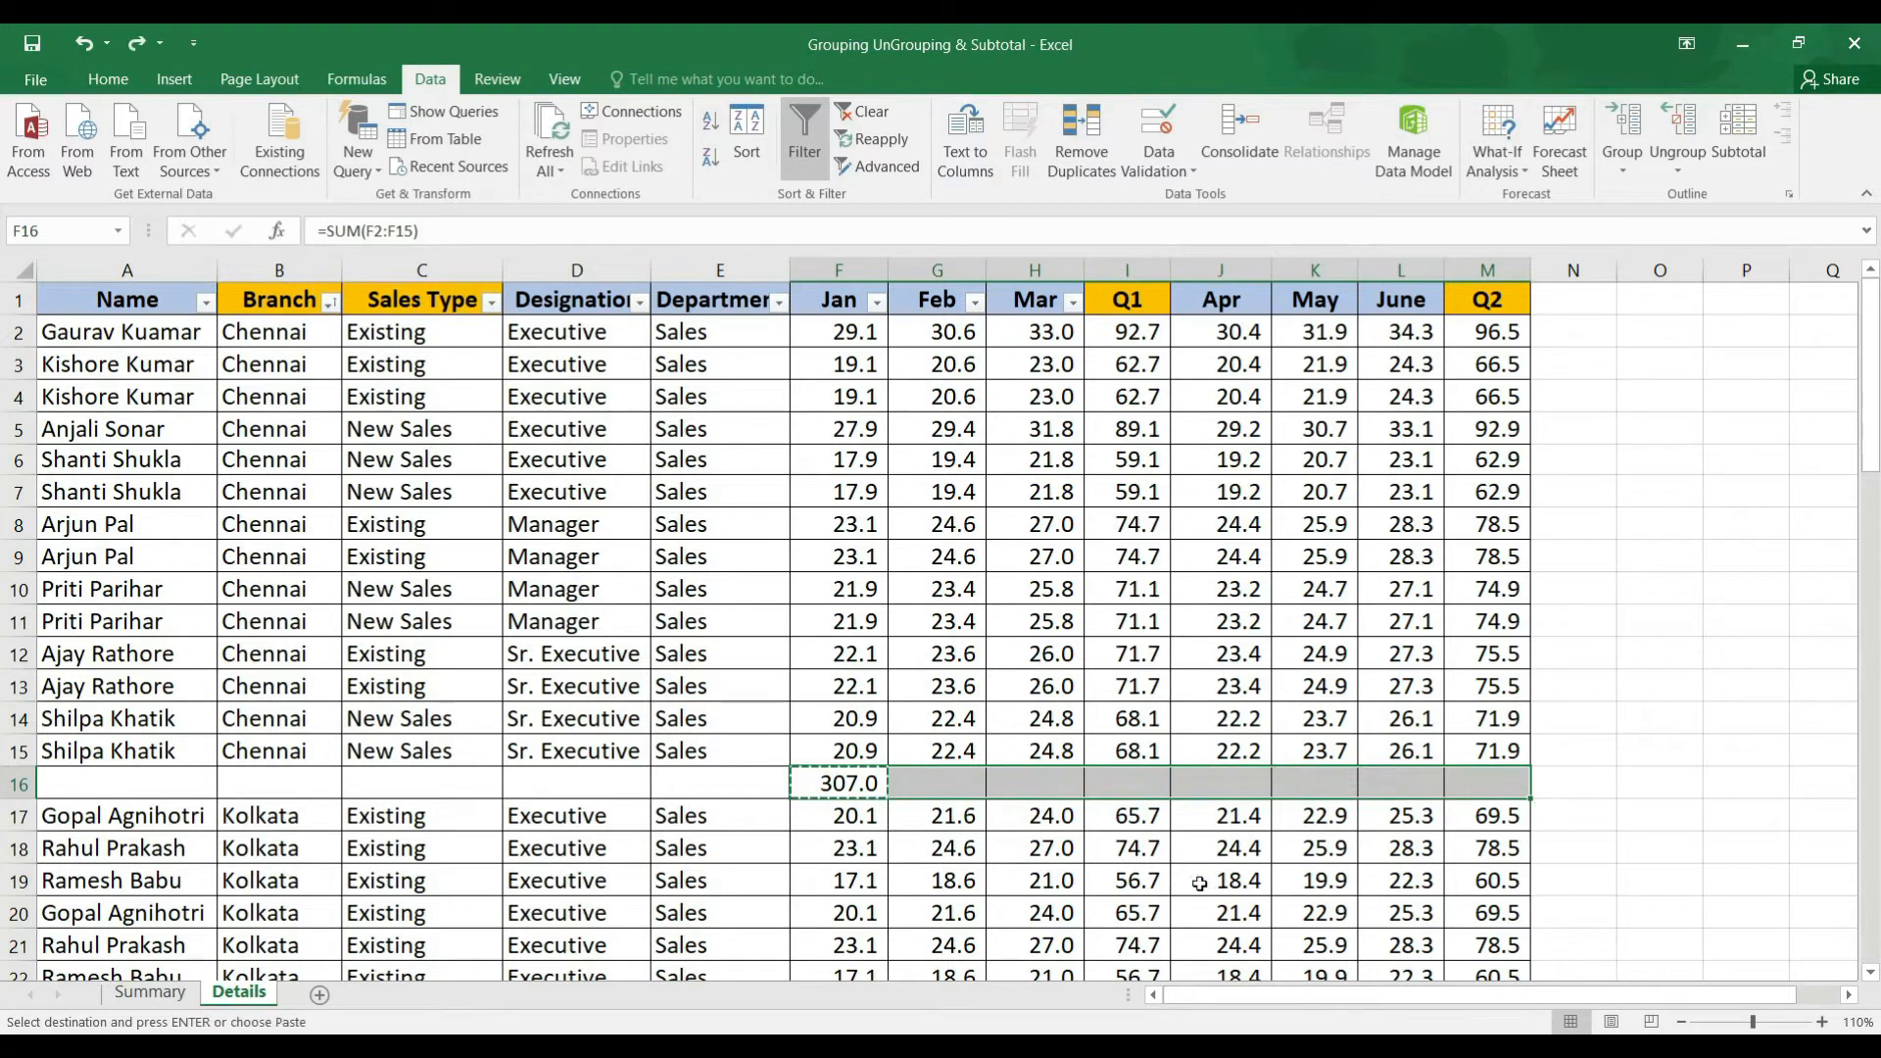
{"action": "key", "text": "ctrl+z"}
{"action": "key", "text": "ctrl+z"}
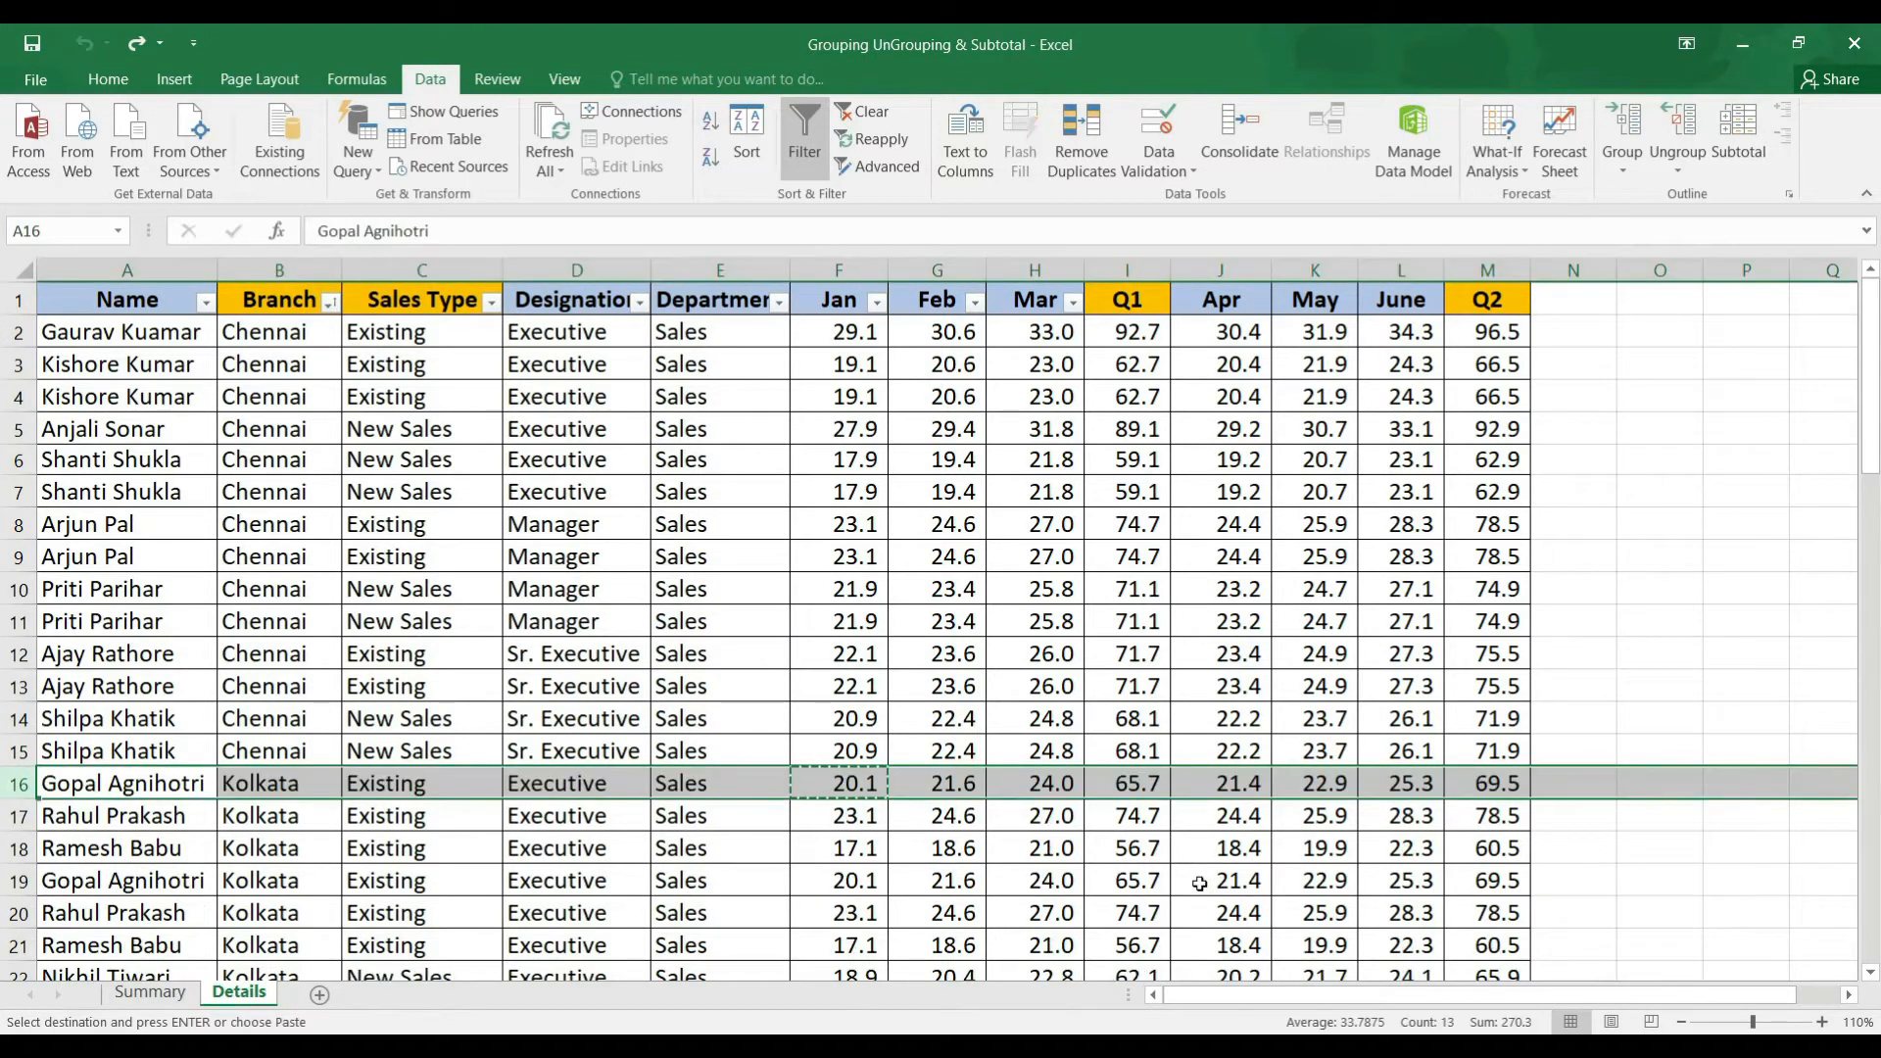
{"action": "left_click", "coordinate": [1360, 714]}
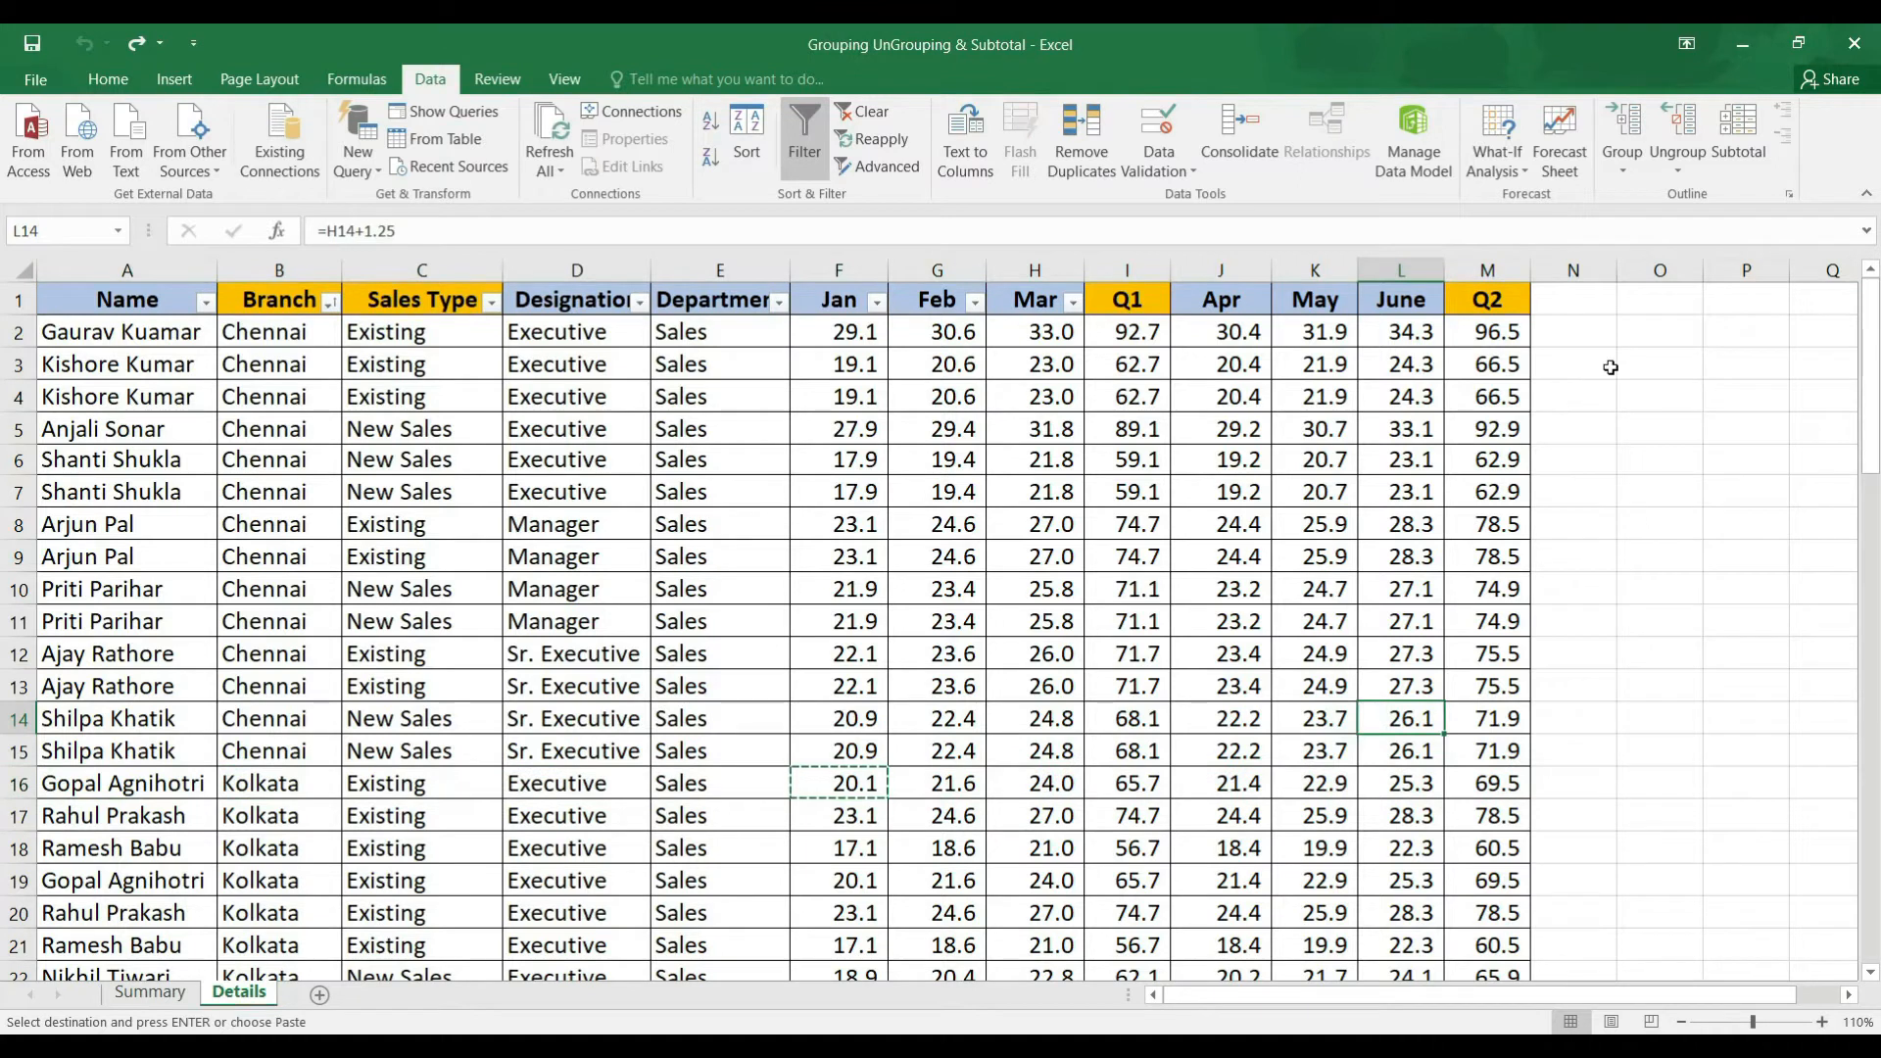
Step: Set up a Subtotal for the data range A1:M62 at each change in Branch, using the Sum function
{"action": "left_click_drag", "start_coordinate": [156, 299], "coordinate": [1465, 935]}
{"action": "left_click", "coordinate": [1751, 135]}
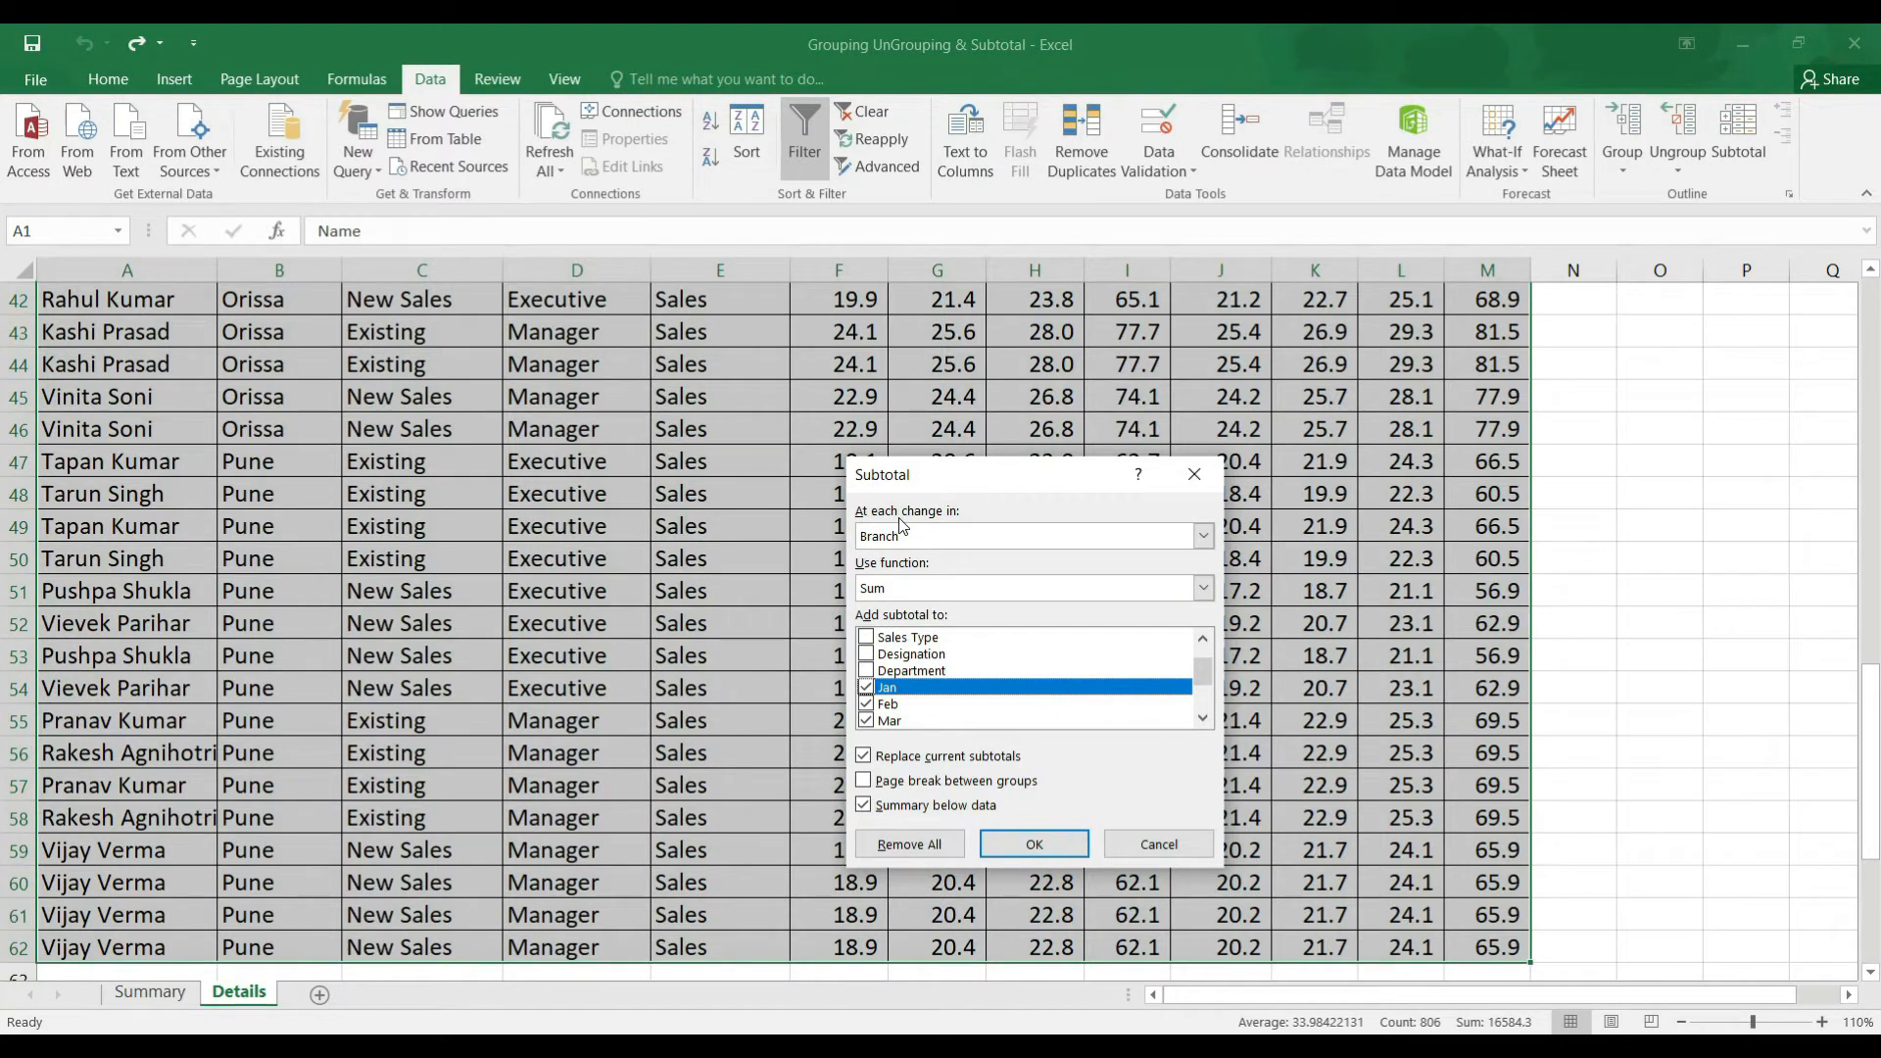
{"action": "left_click", "coordinate": [994, 544]}
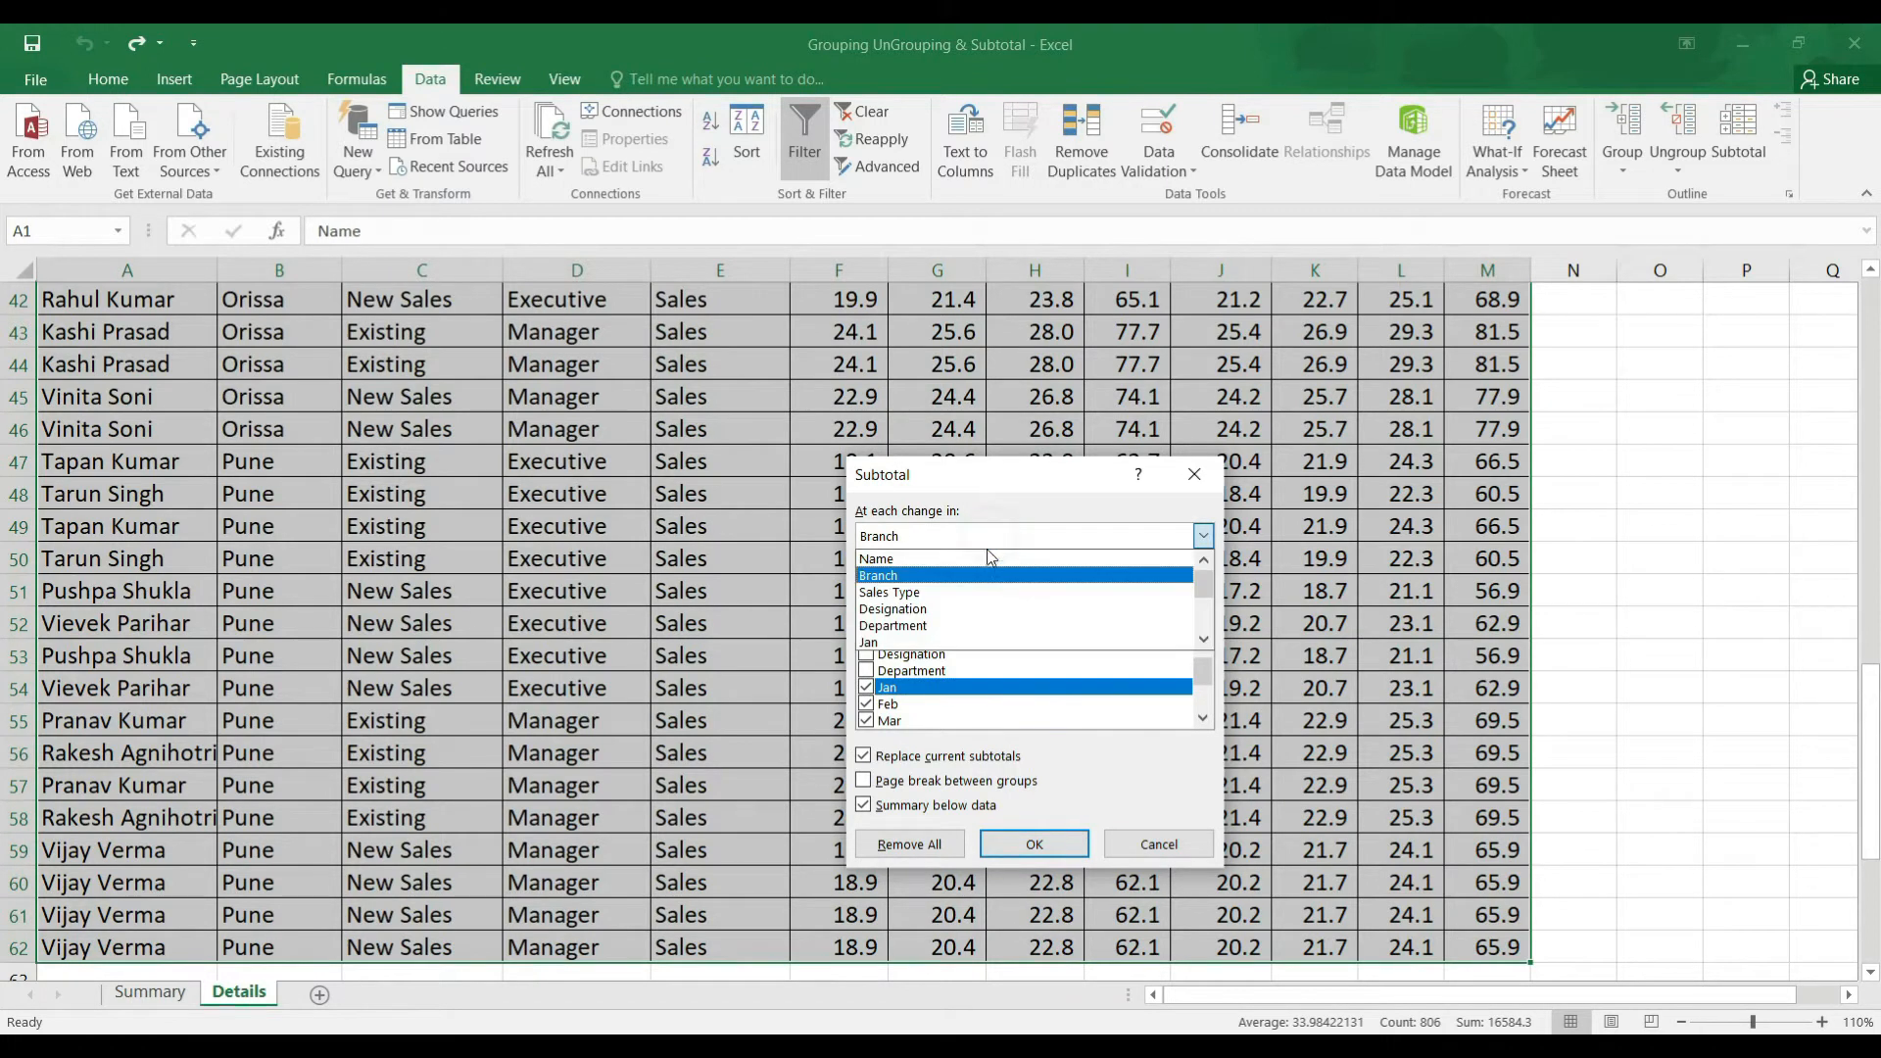
{"action": "left_click", "coordinate": [916, 578]}
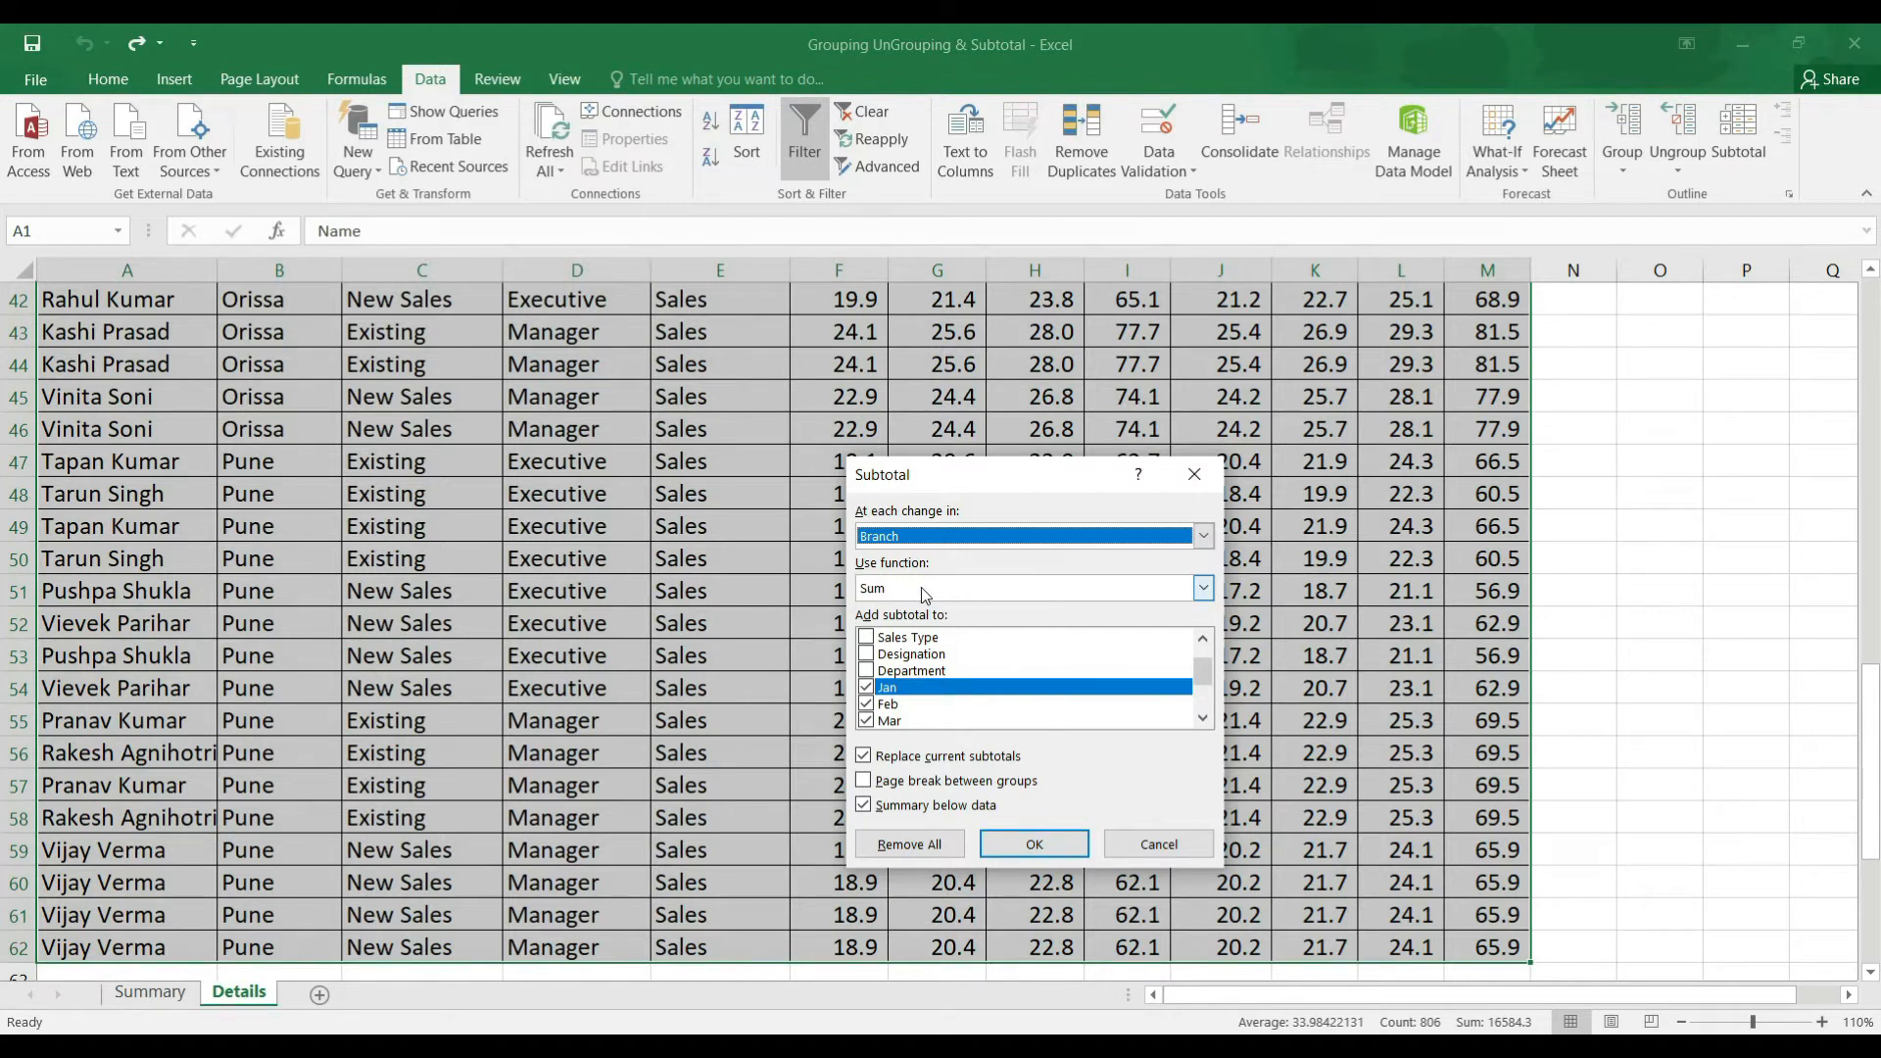
{"action": "left_click", "coordinate": [927, 594]}
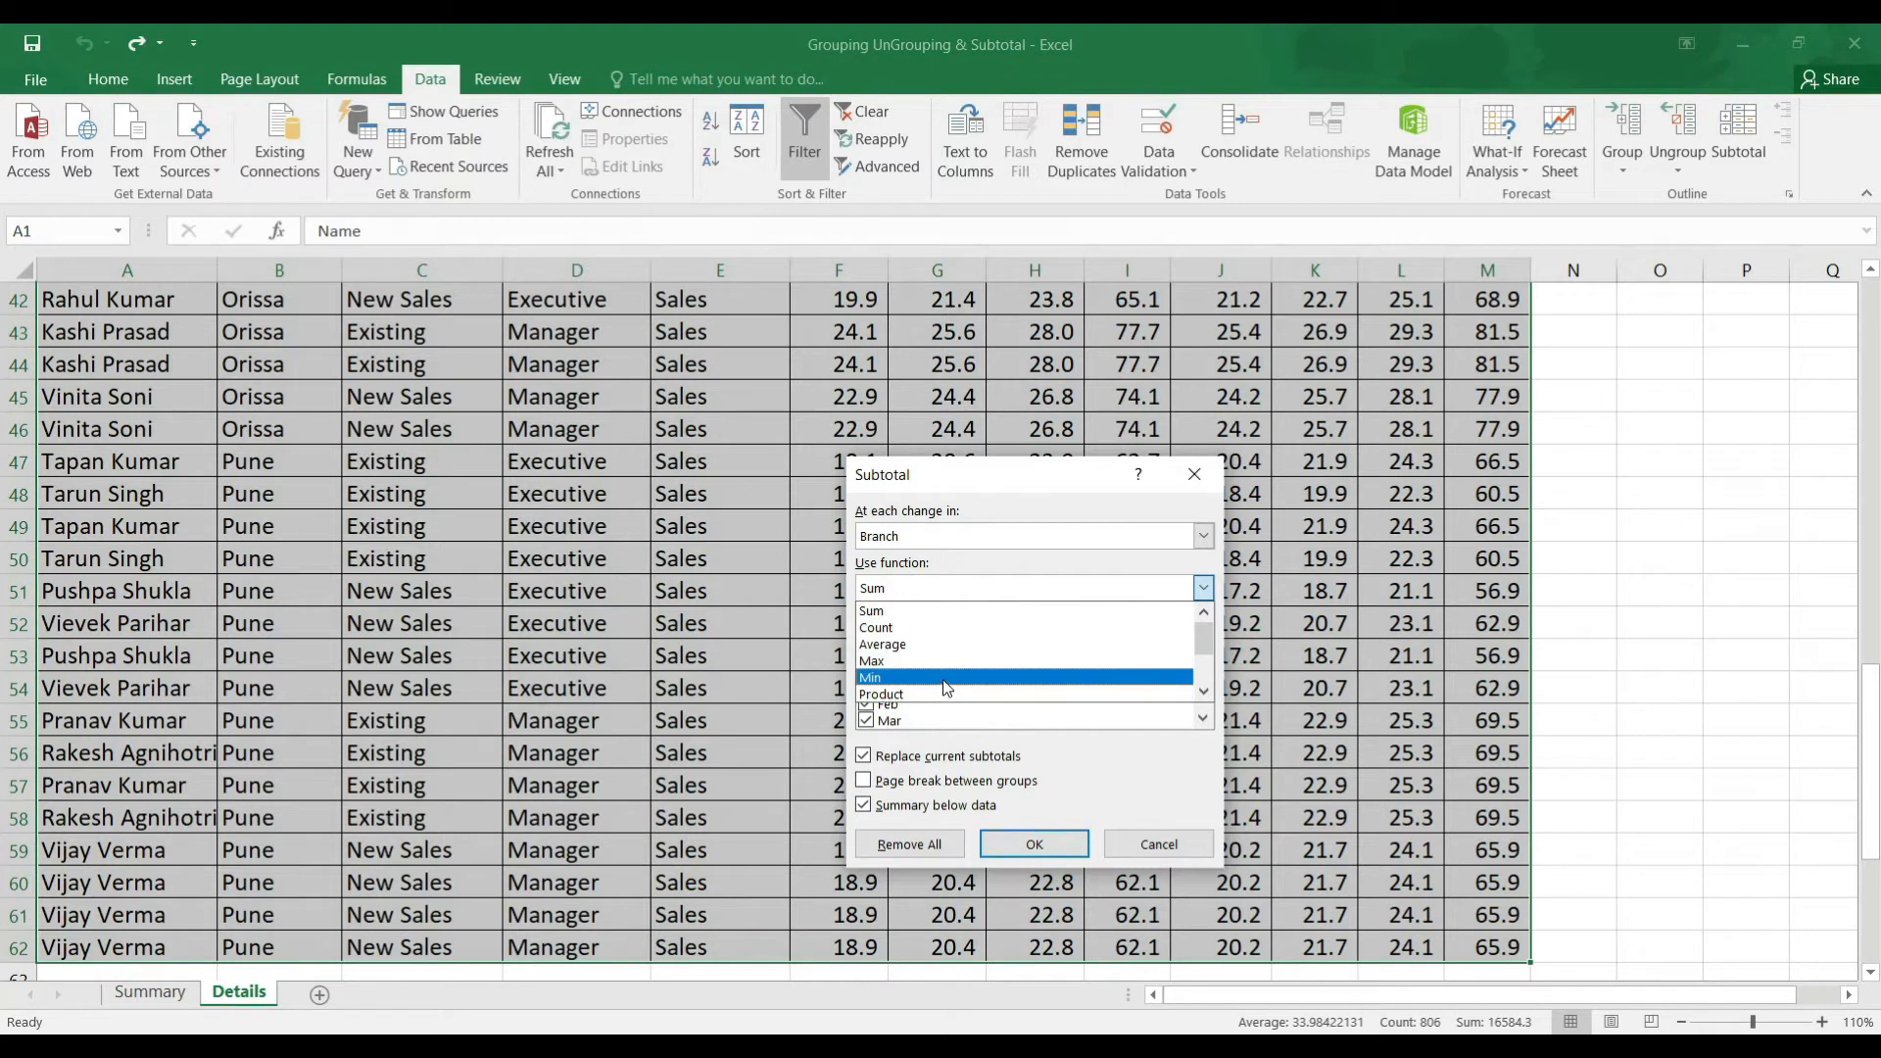
{"action": "left_click", "coordinate": [1027, 613]}
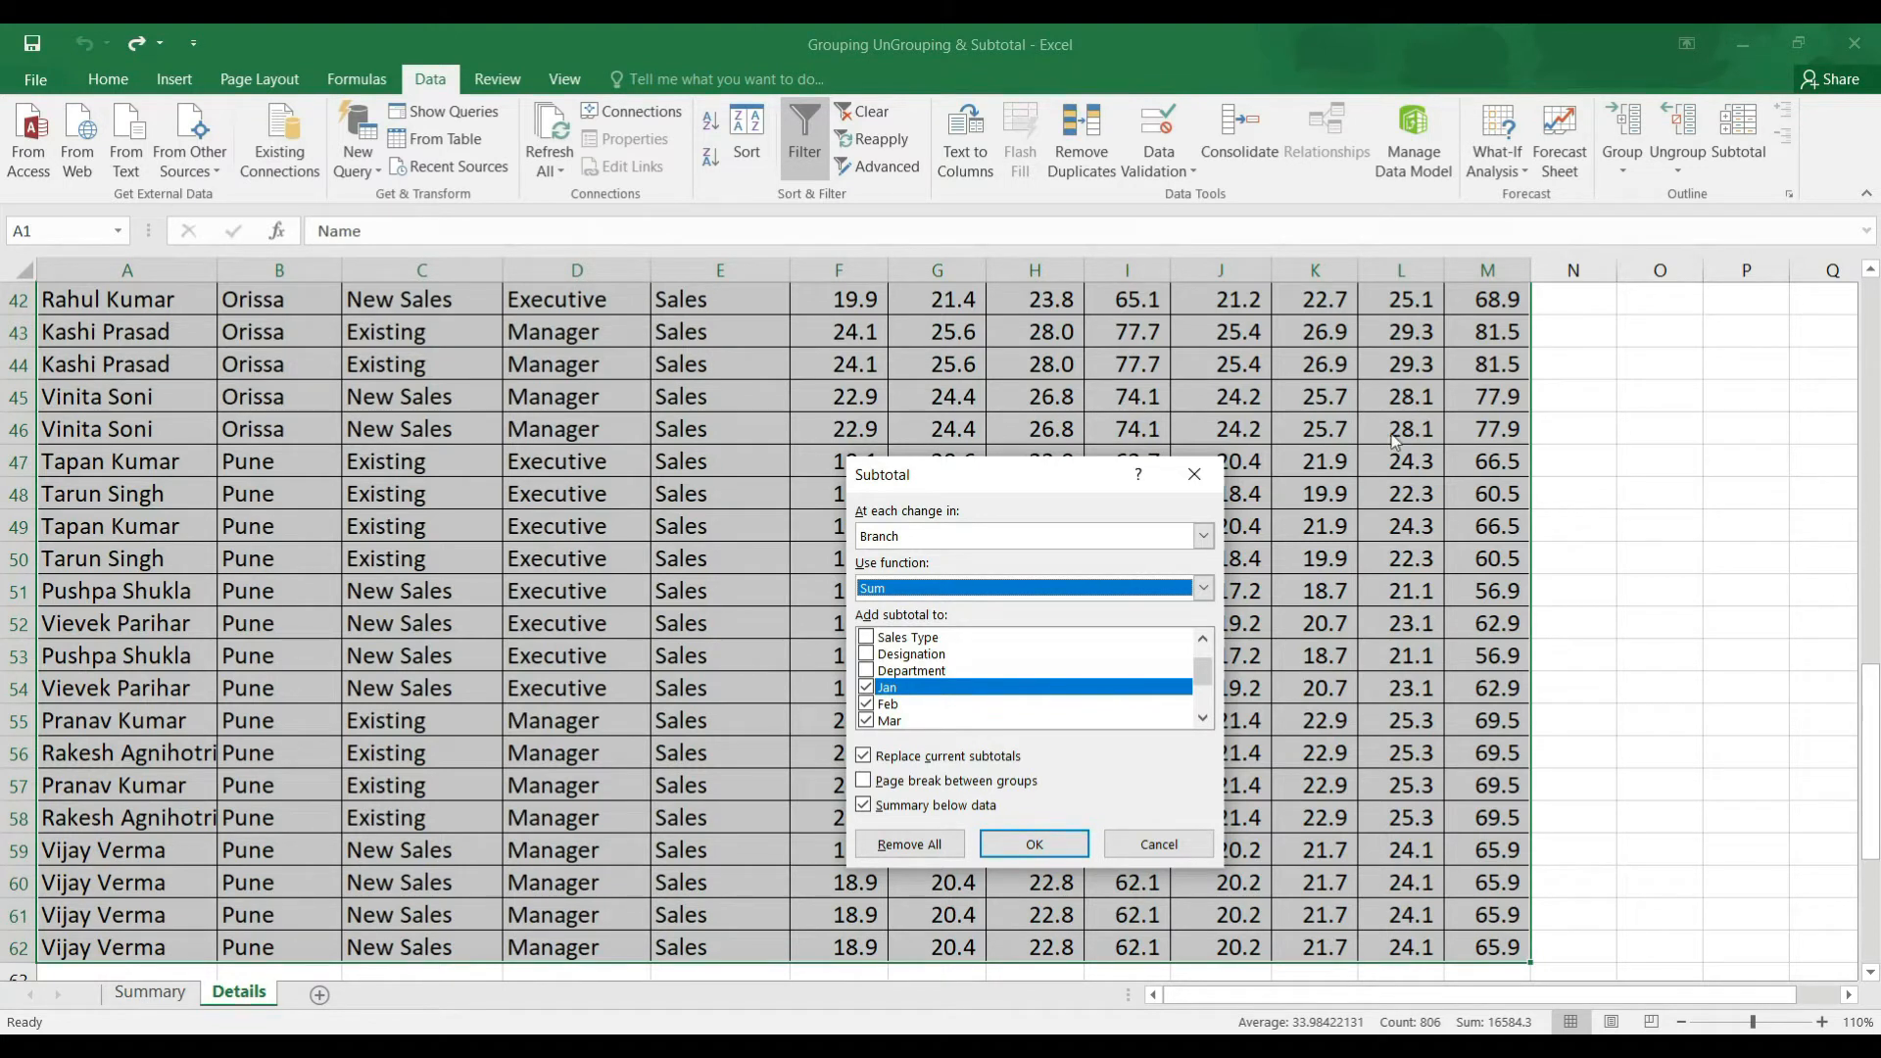
Step: Add Q1 and Q2 to the subtotalled columns and apply the subtotals
{"action": "left_click", "coordinate": [1203, 719]}
{"action": "left_click", "coordinate": [1203, 719]}
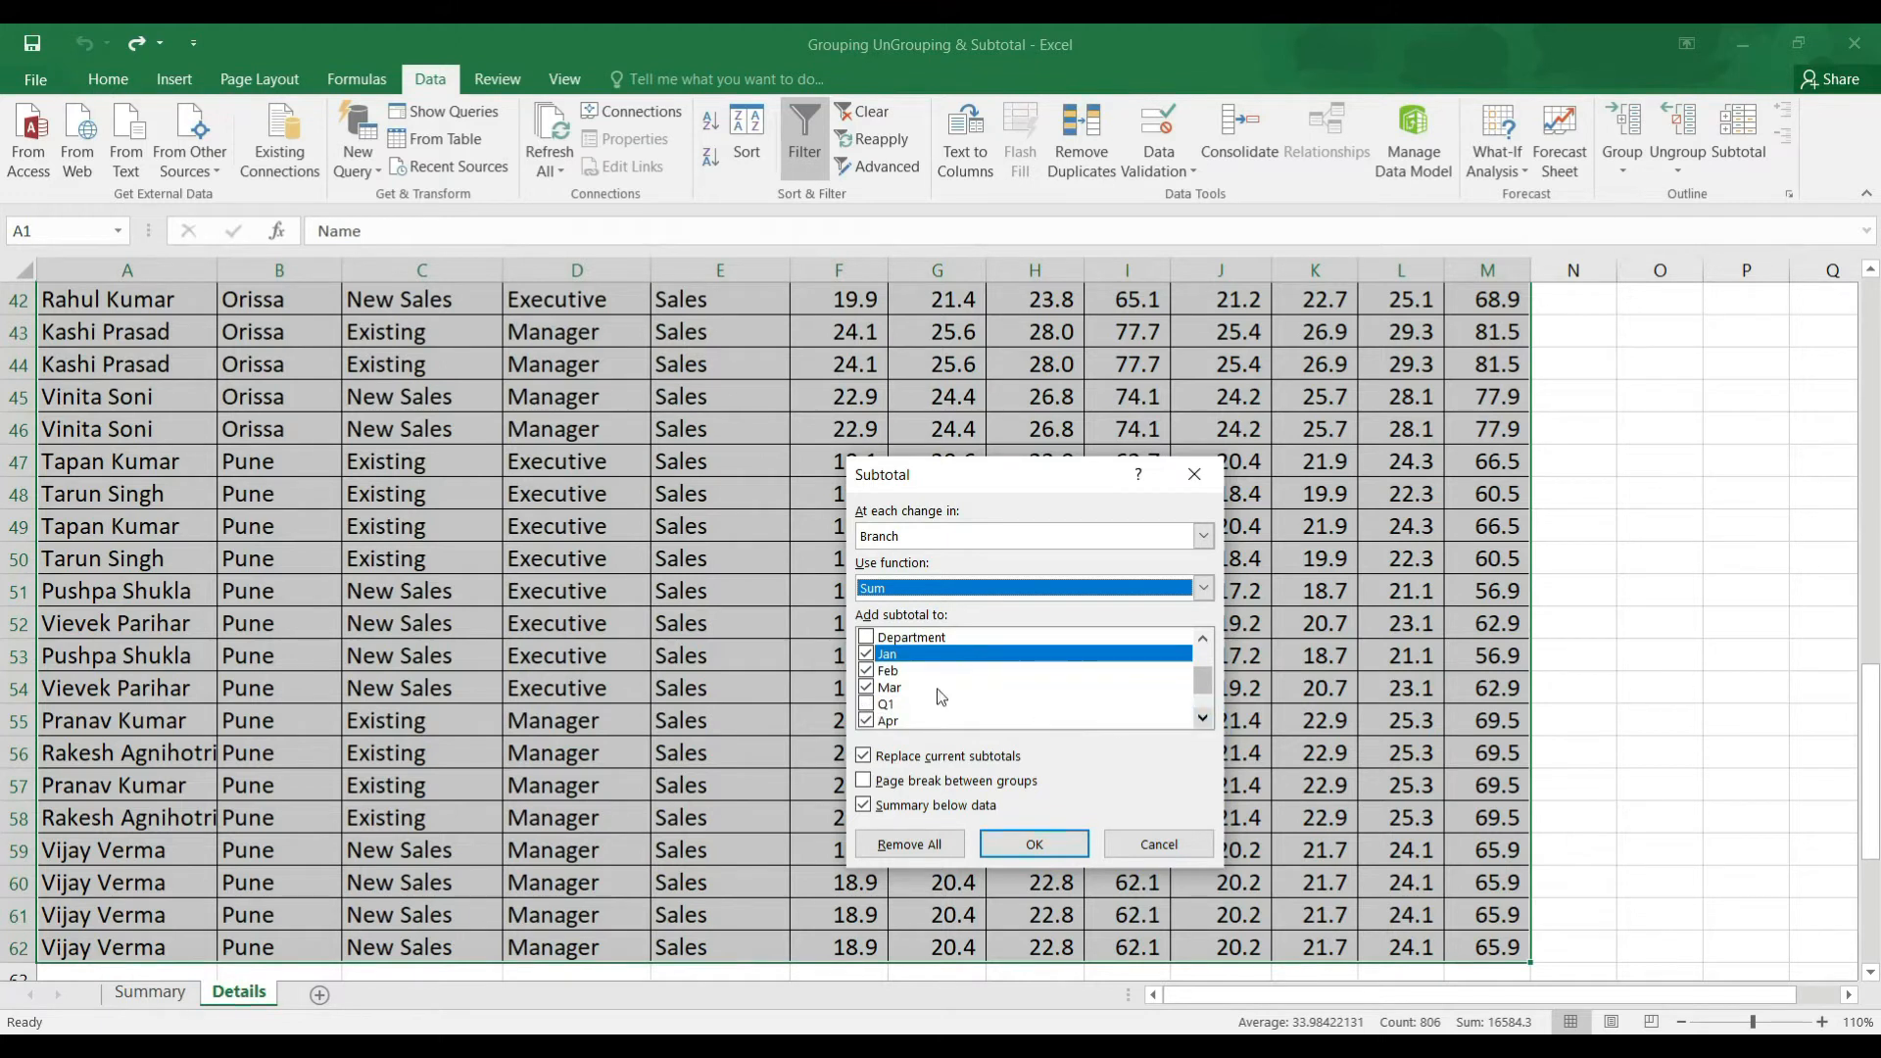
{"action": "left_click", "coordinate": [867, 704]}
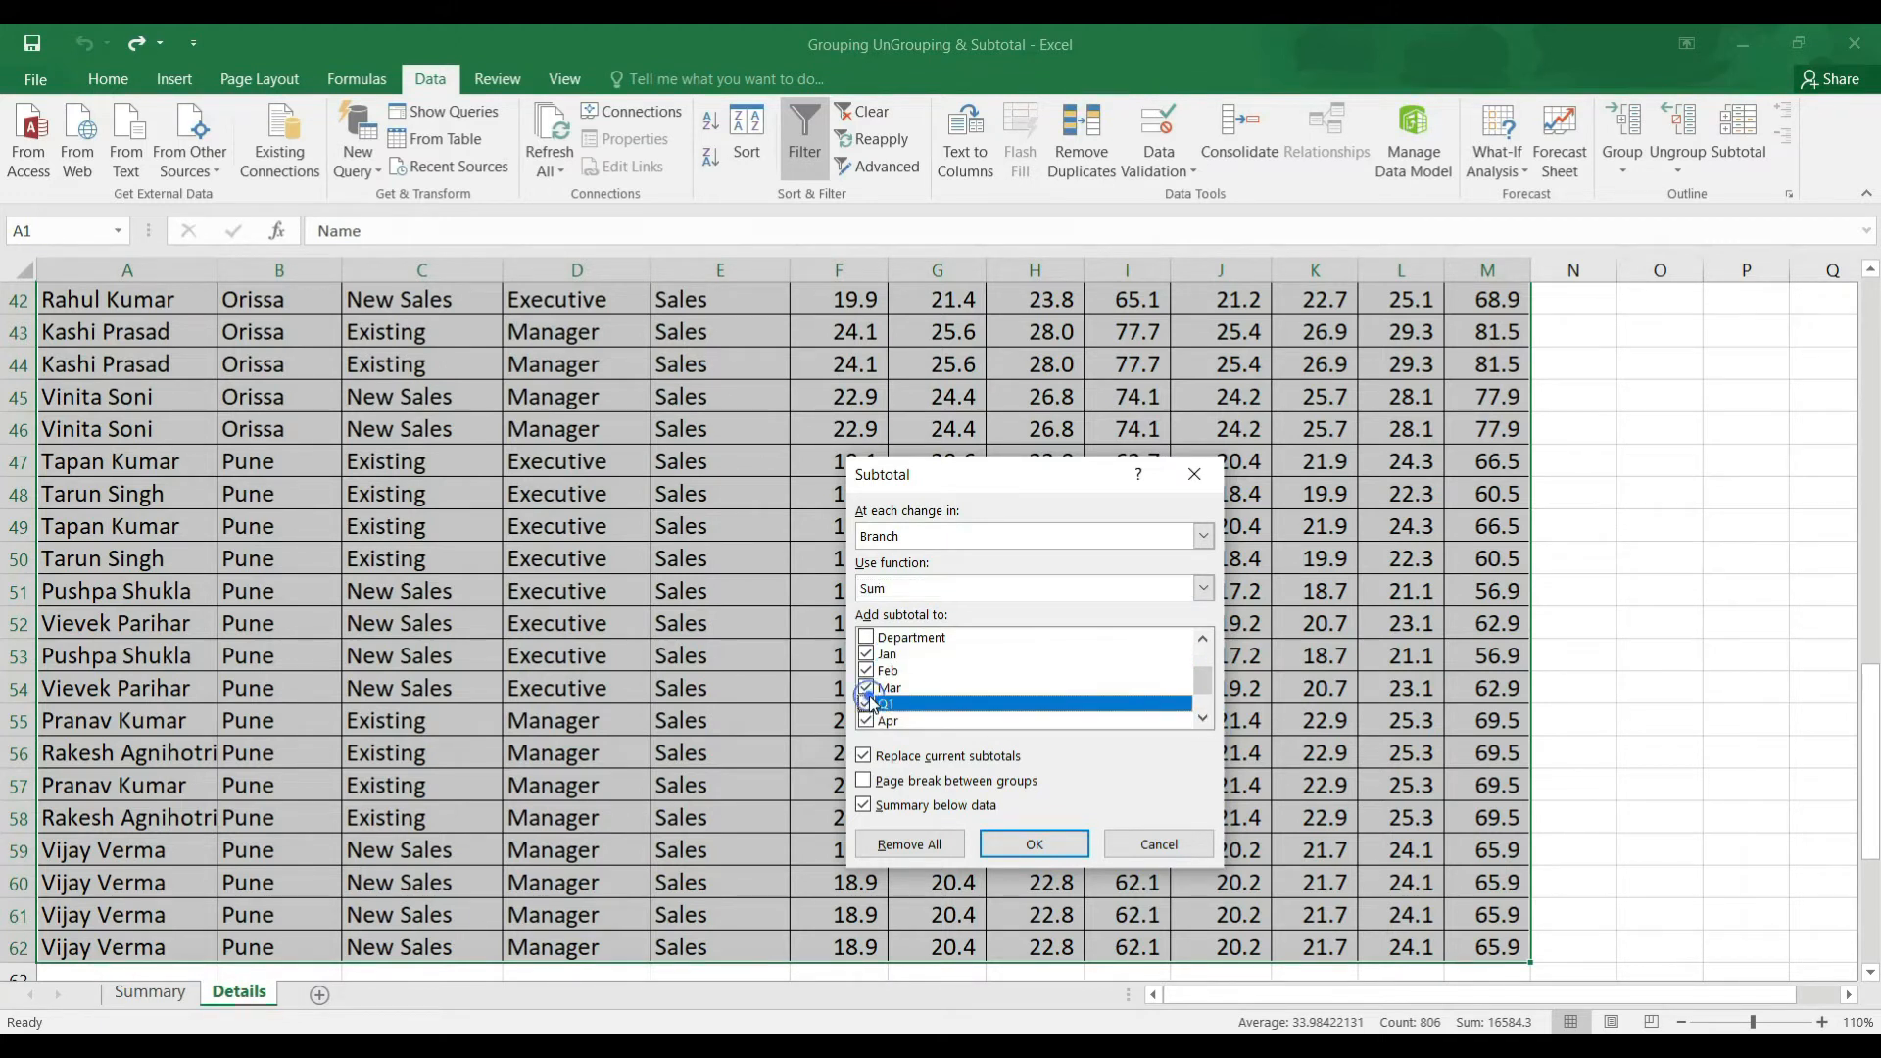
{"action": "left_click", "coordinate": [1203, 721]}
{"action": "left_click", "coordinate": [1203, 721]}
{"action": "left_click", "coordinate": [1203, 721]}
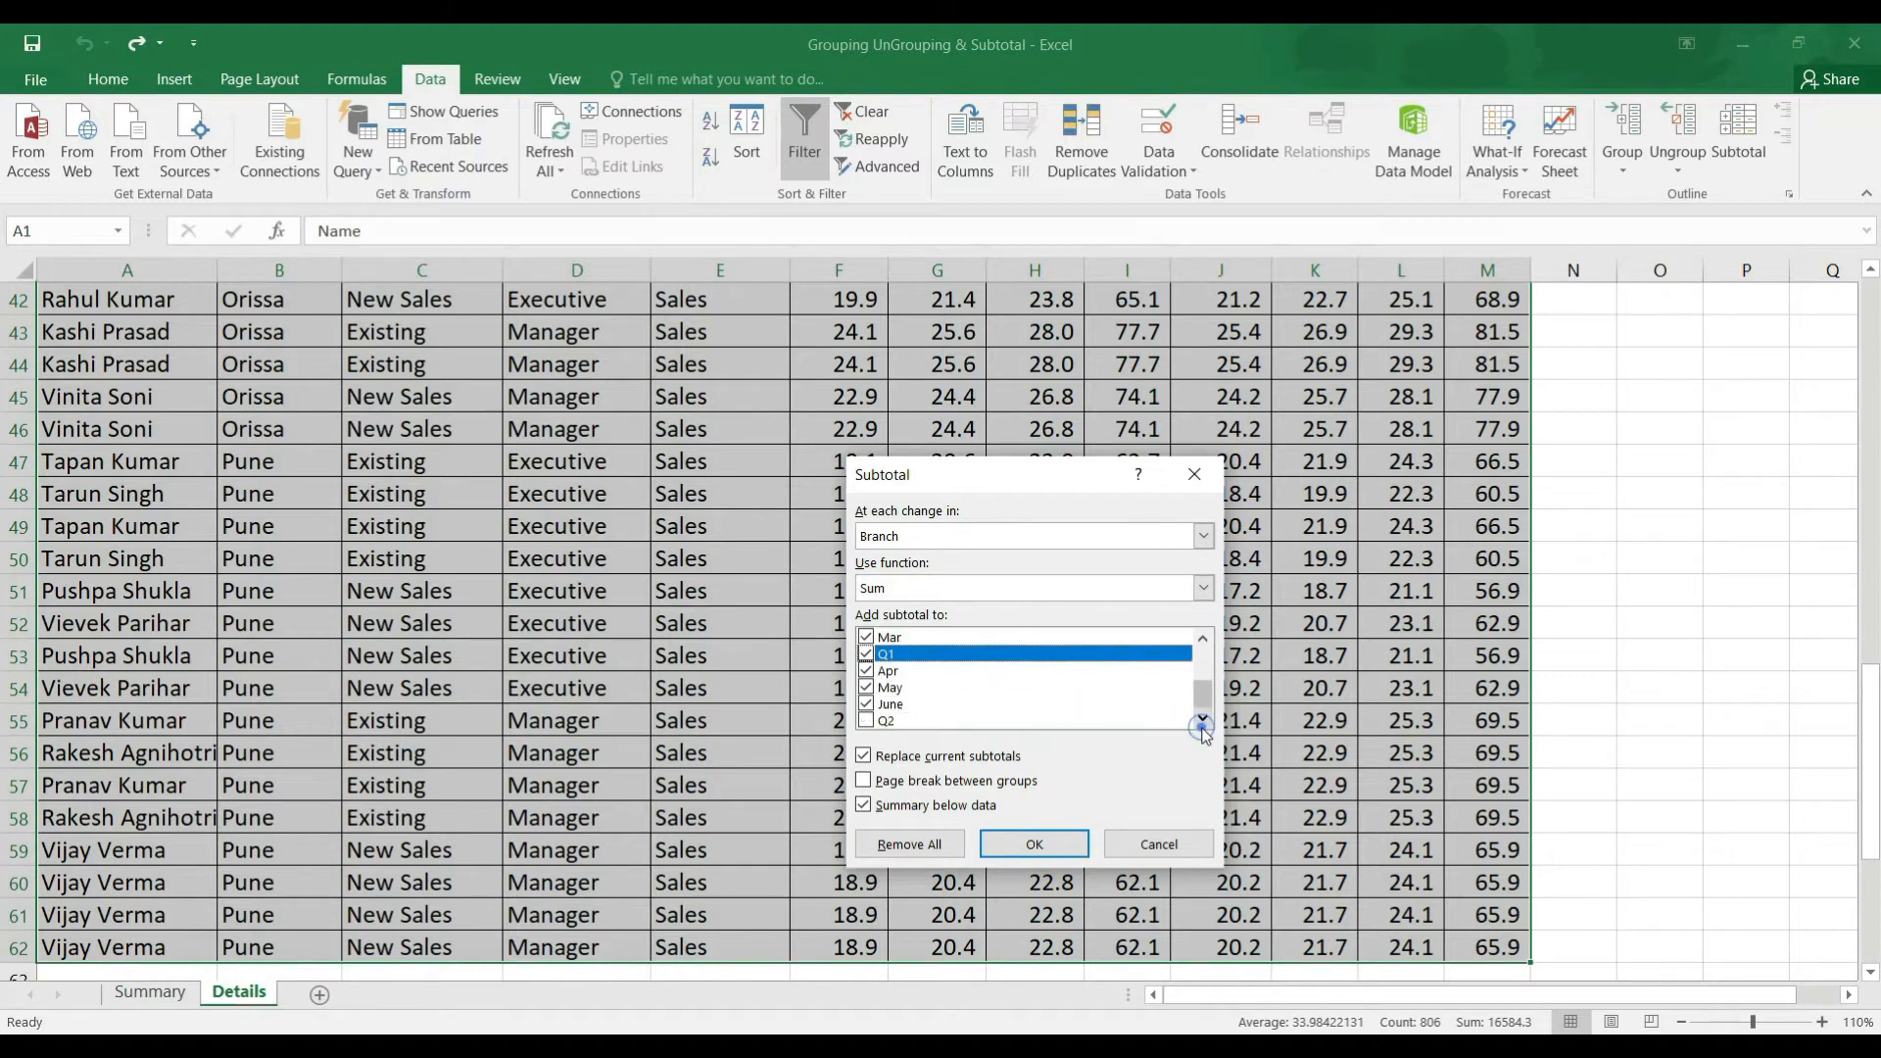
{"action": "left_click", "coordinate": [865, 721]}
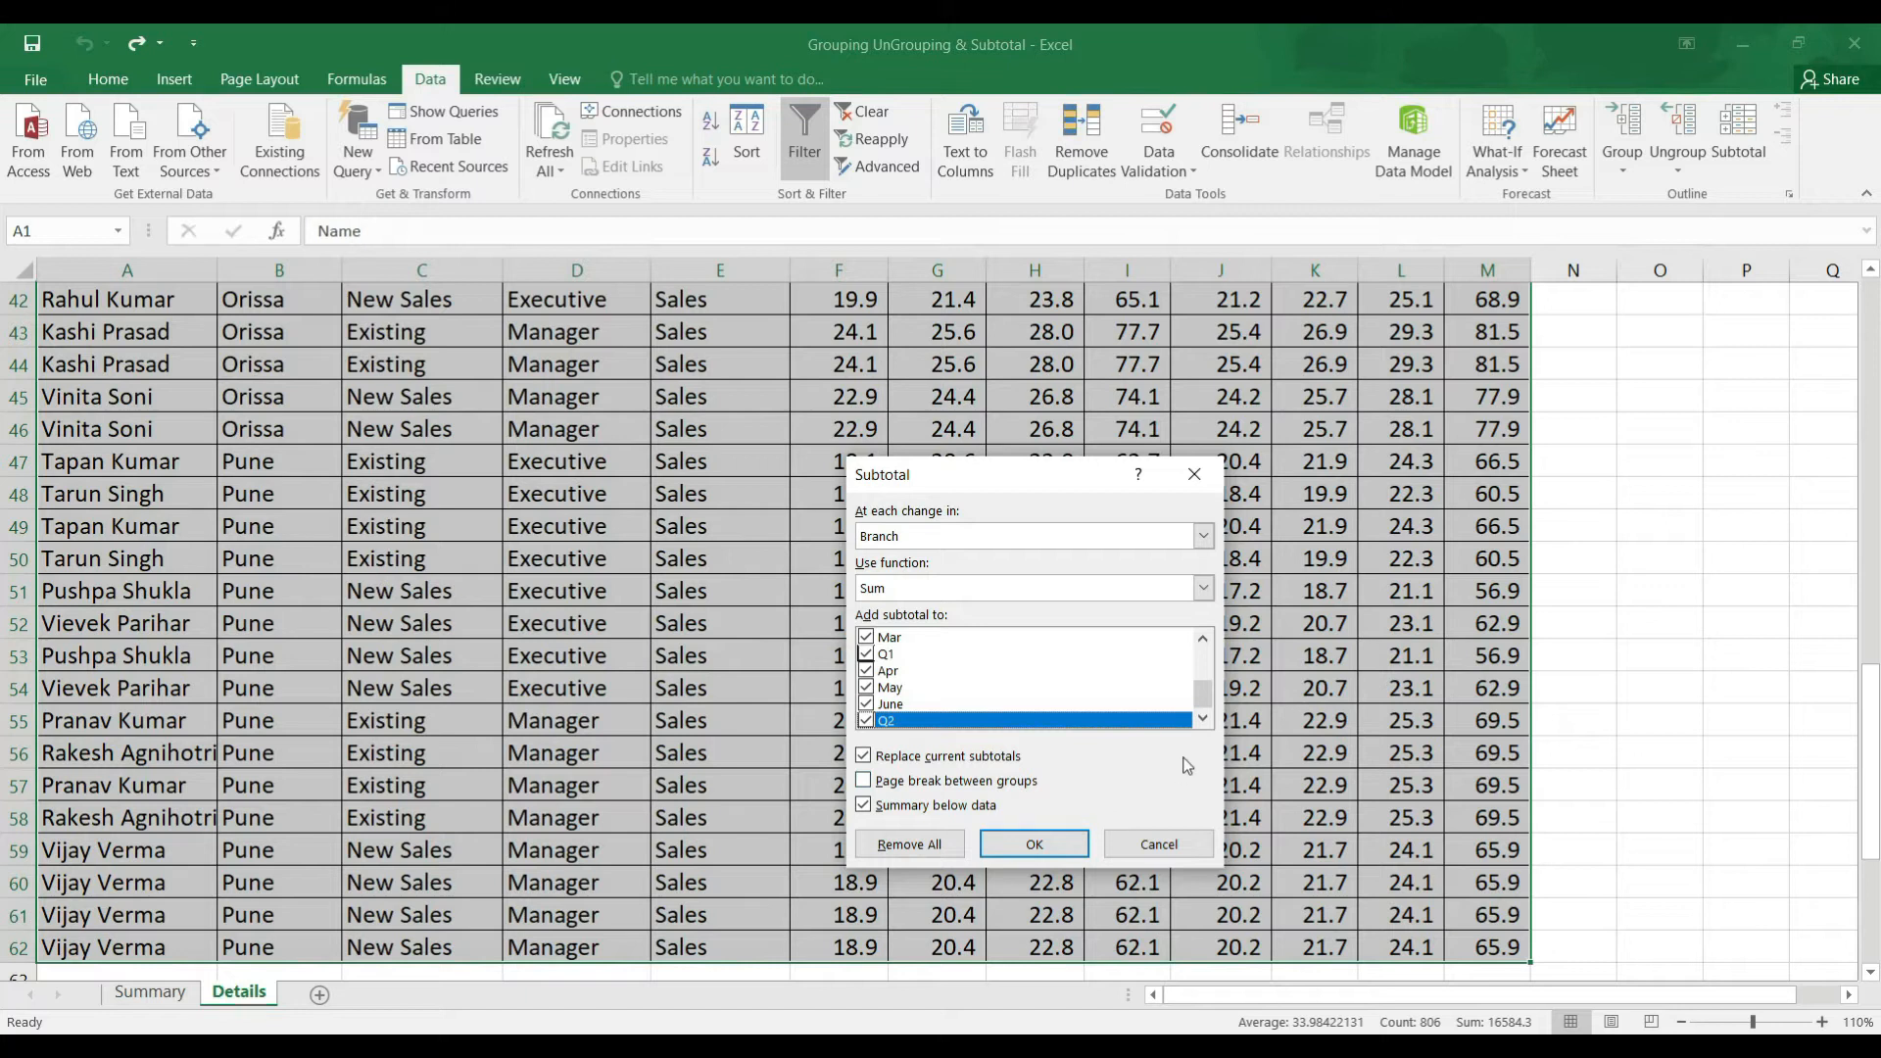
{"action": "left_click", "coordinate": [1203, 639]}
{"action": "left_click", "coordinate": [1203, 639]}
{"action": "left_click", "coordinate": [1203, 639]}
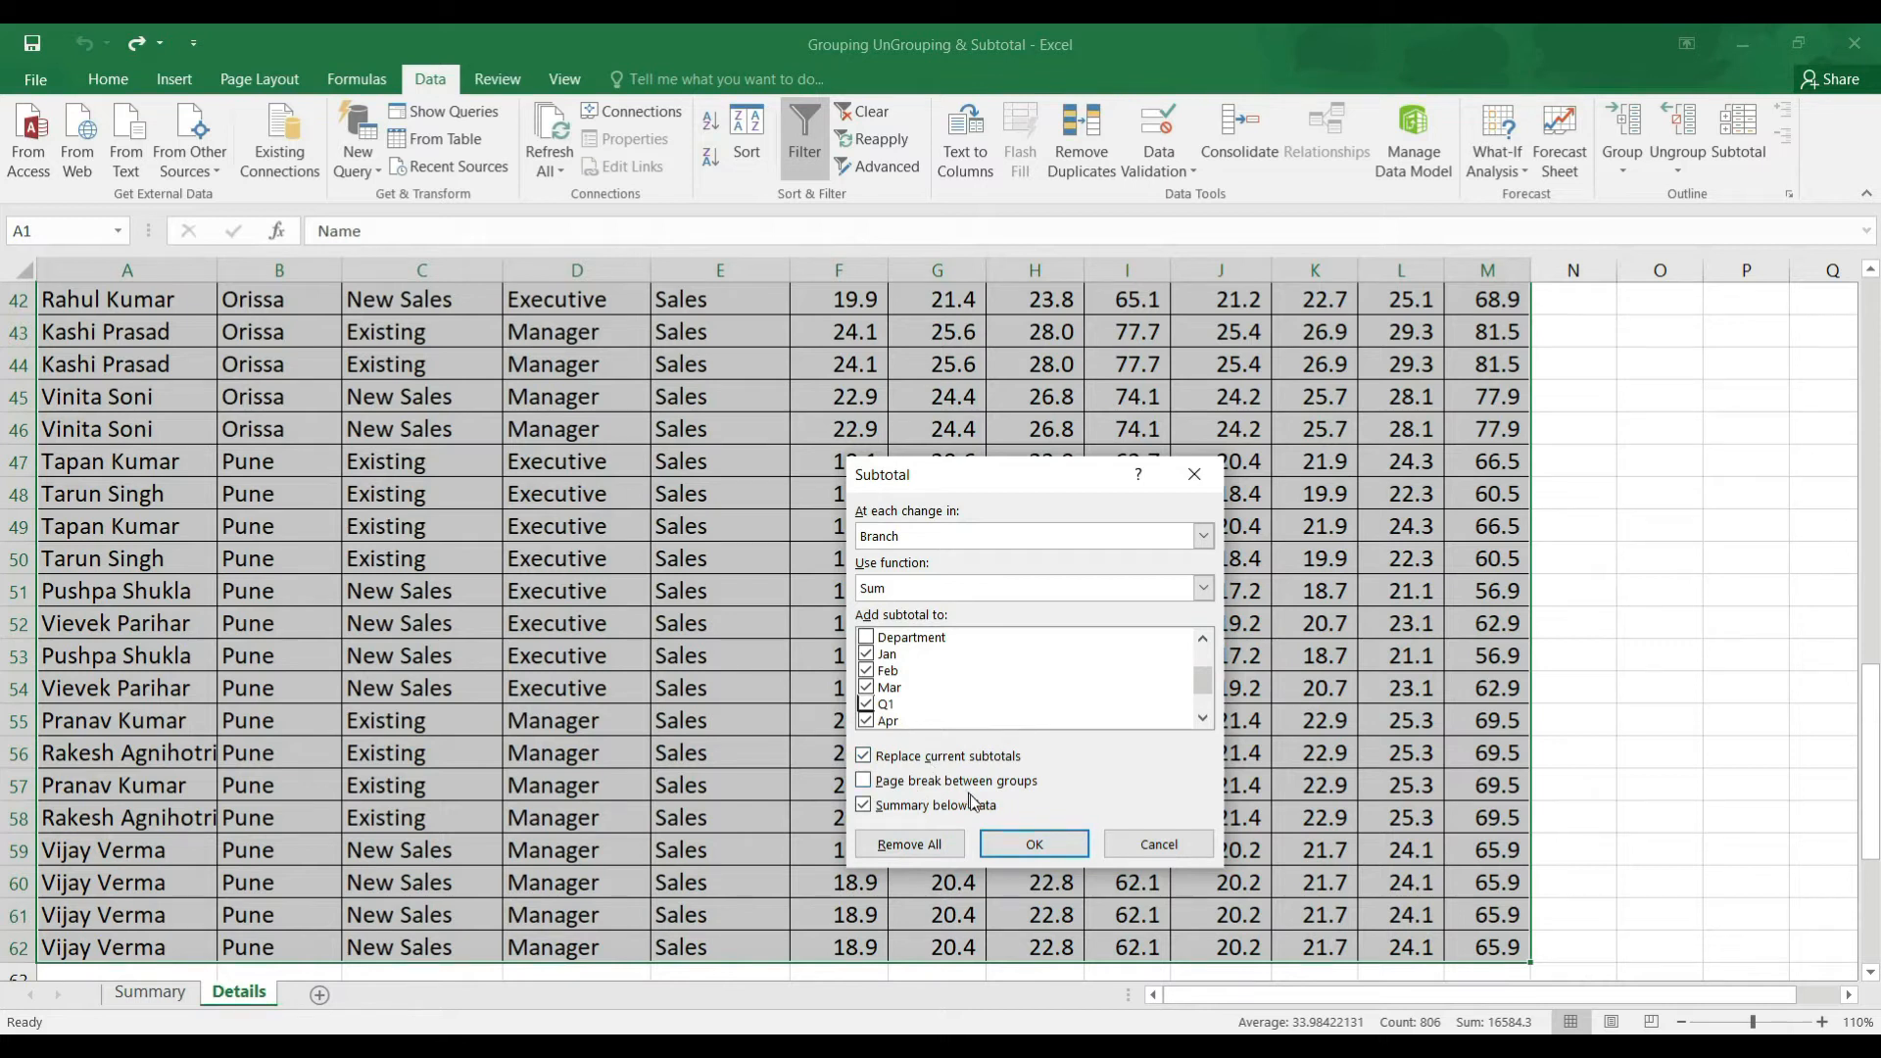
{"action": "left_click", "coordinate": [1036, 849]}
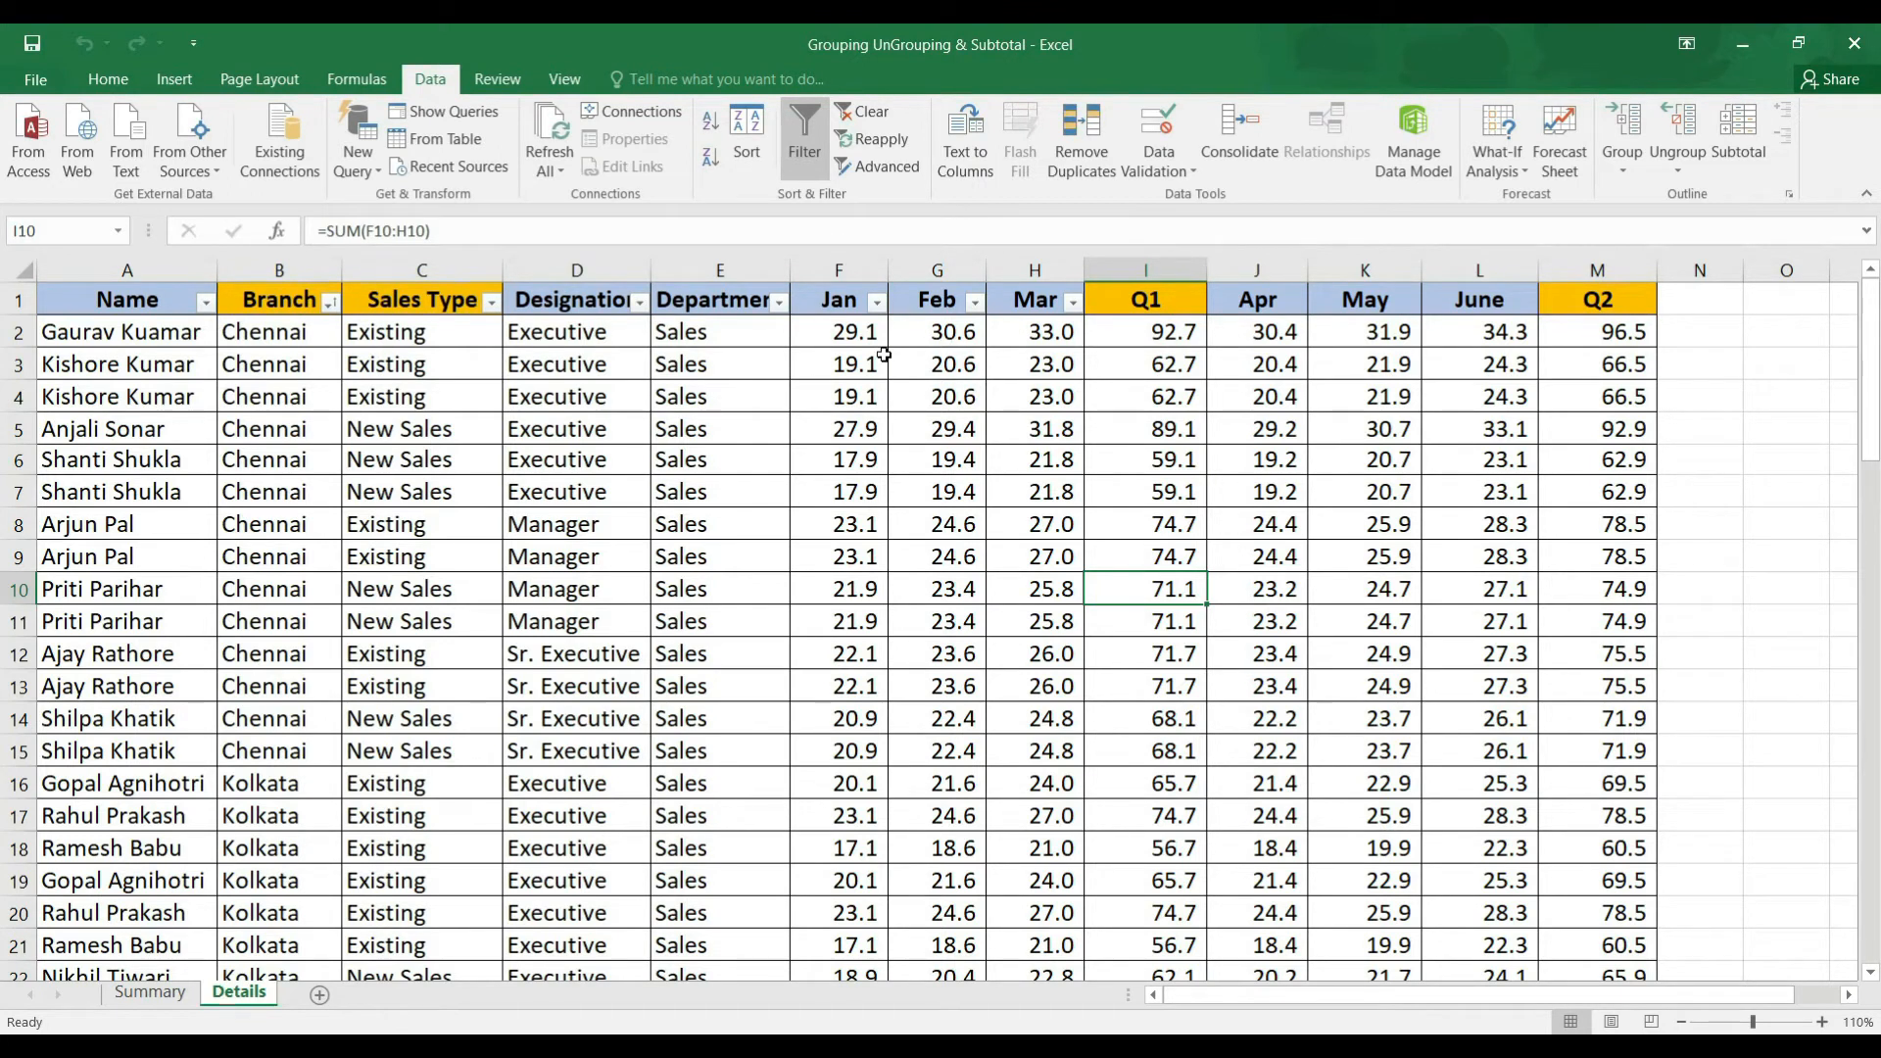
Step: Examine the Q1 and Q2 columns and the month columns Jan to Mar and Apr to June that they cover
{"action": "left_click", "coordinate": [1047, 365]}
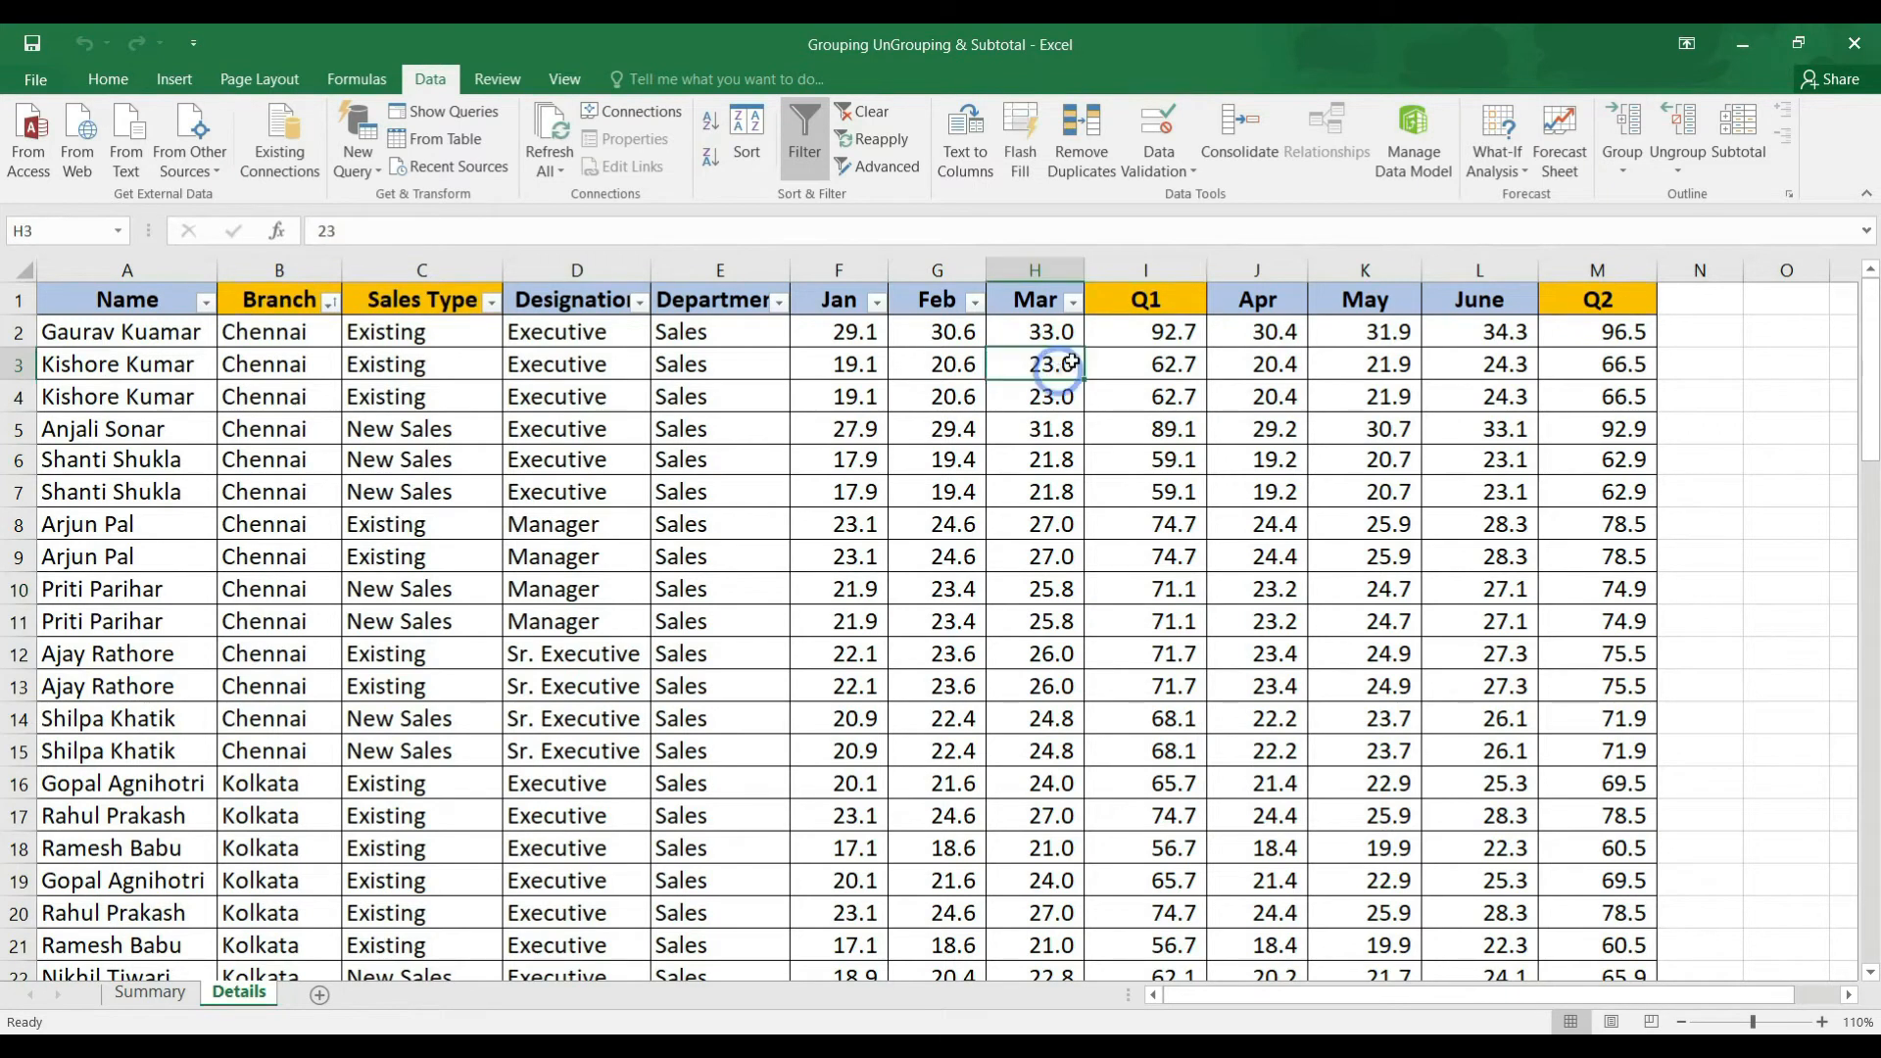
{"action": "left_click", "coordinate": [1151, 304]}
{"action": "left_click", "coordinate": [1629, 314]}
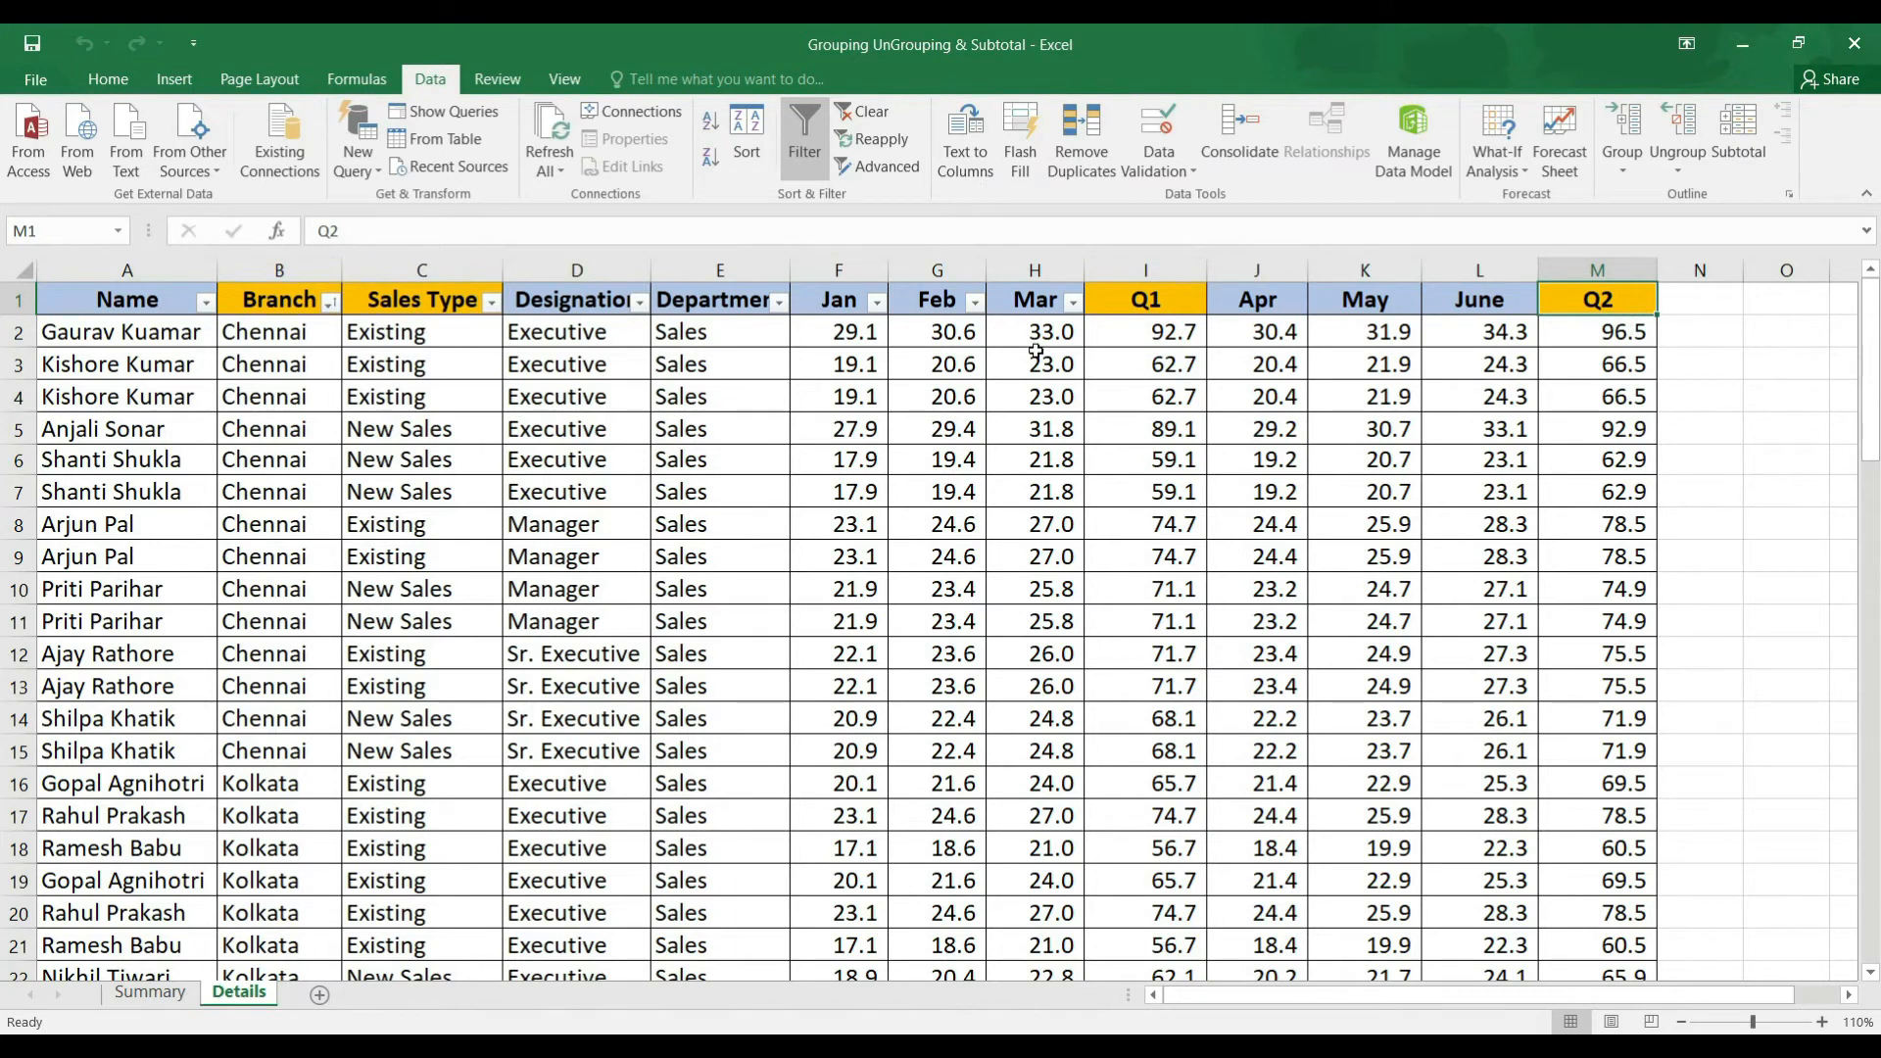
{"action": "left_click_drag", "start_coordinate": [839, 269], "coordinate": [1038, 271]}
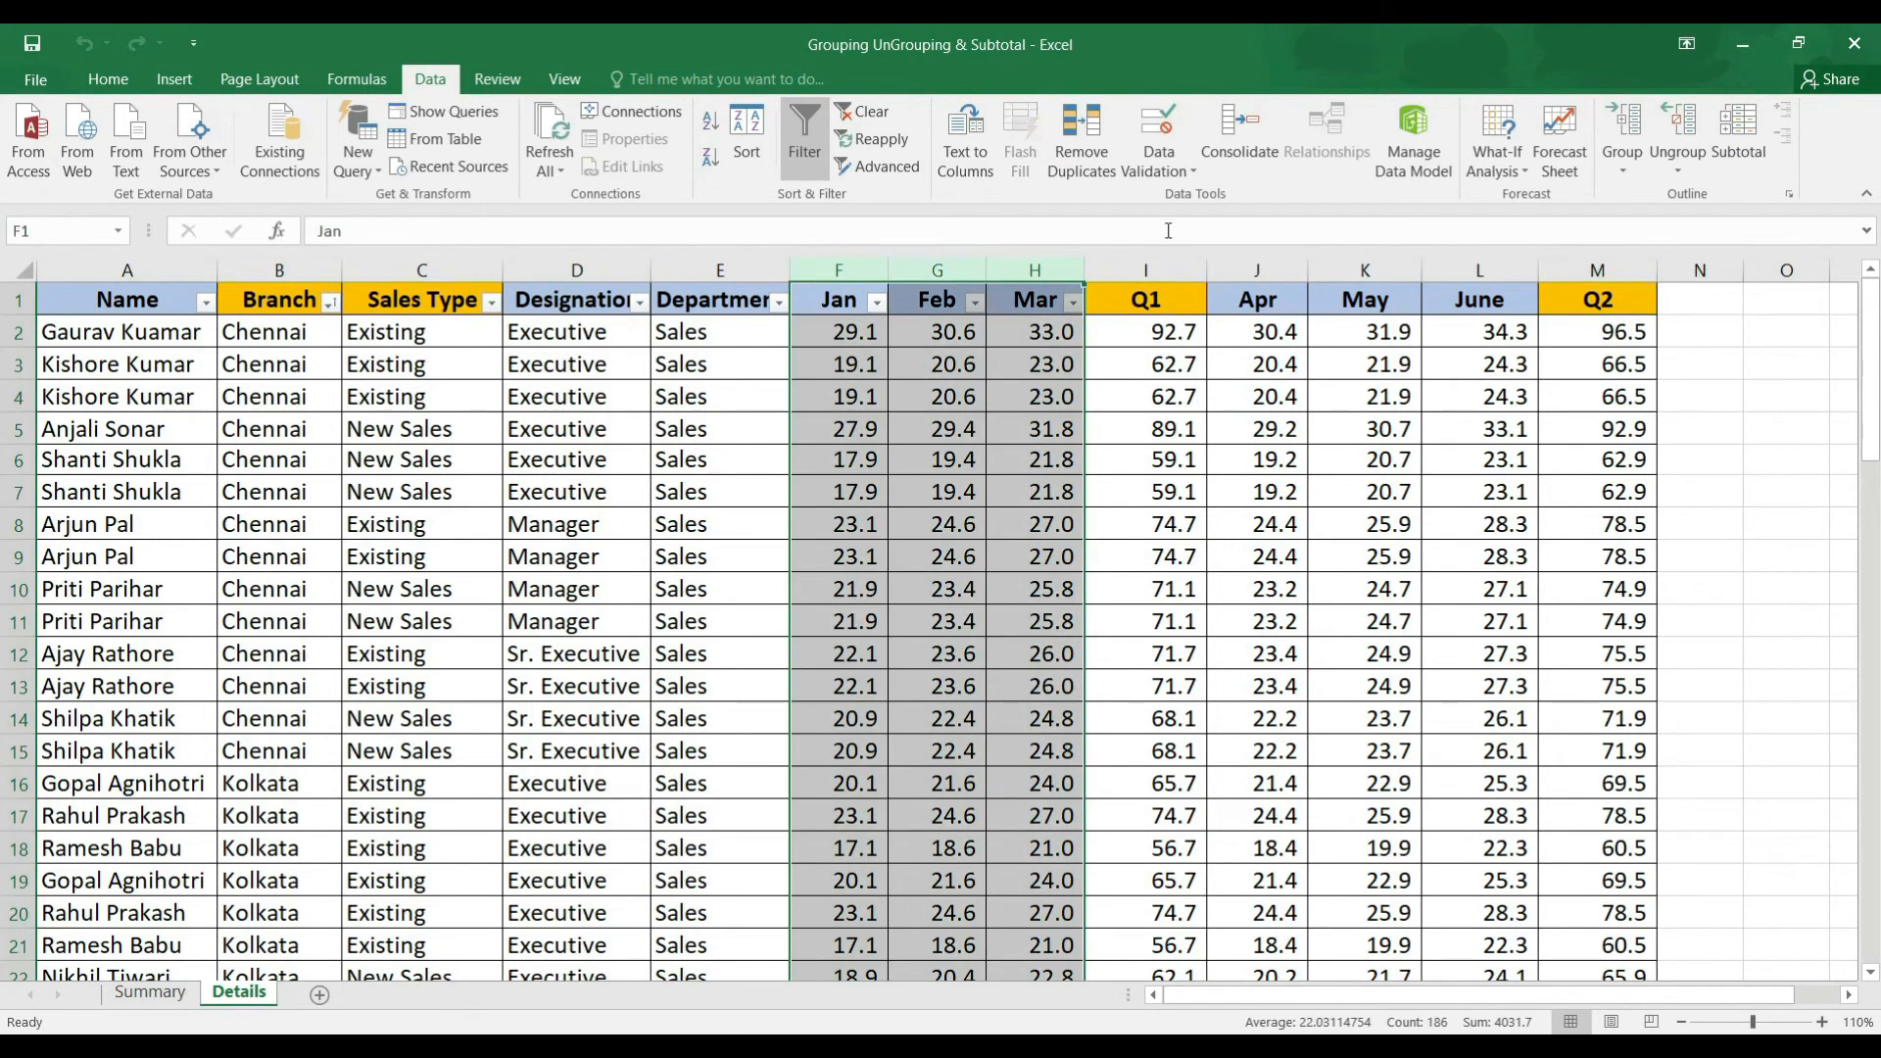
{"action": "left_click_drag", "start_coordinate": [1274, 263], "coordinate": [1508, 264]}
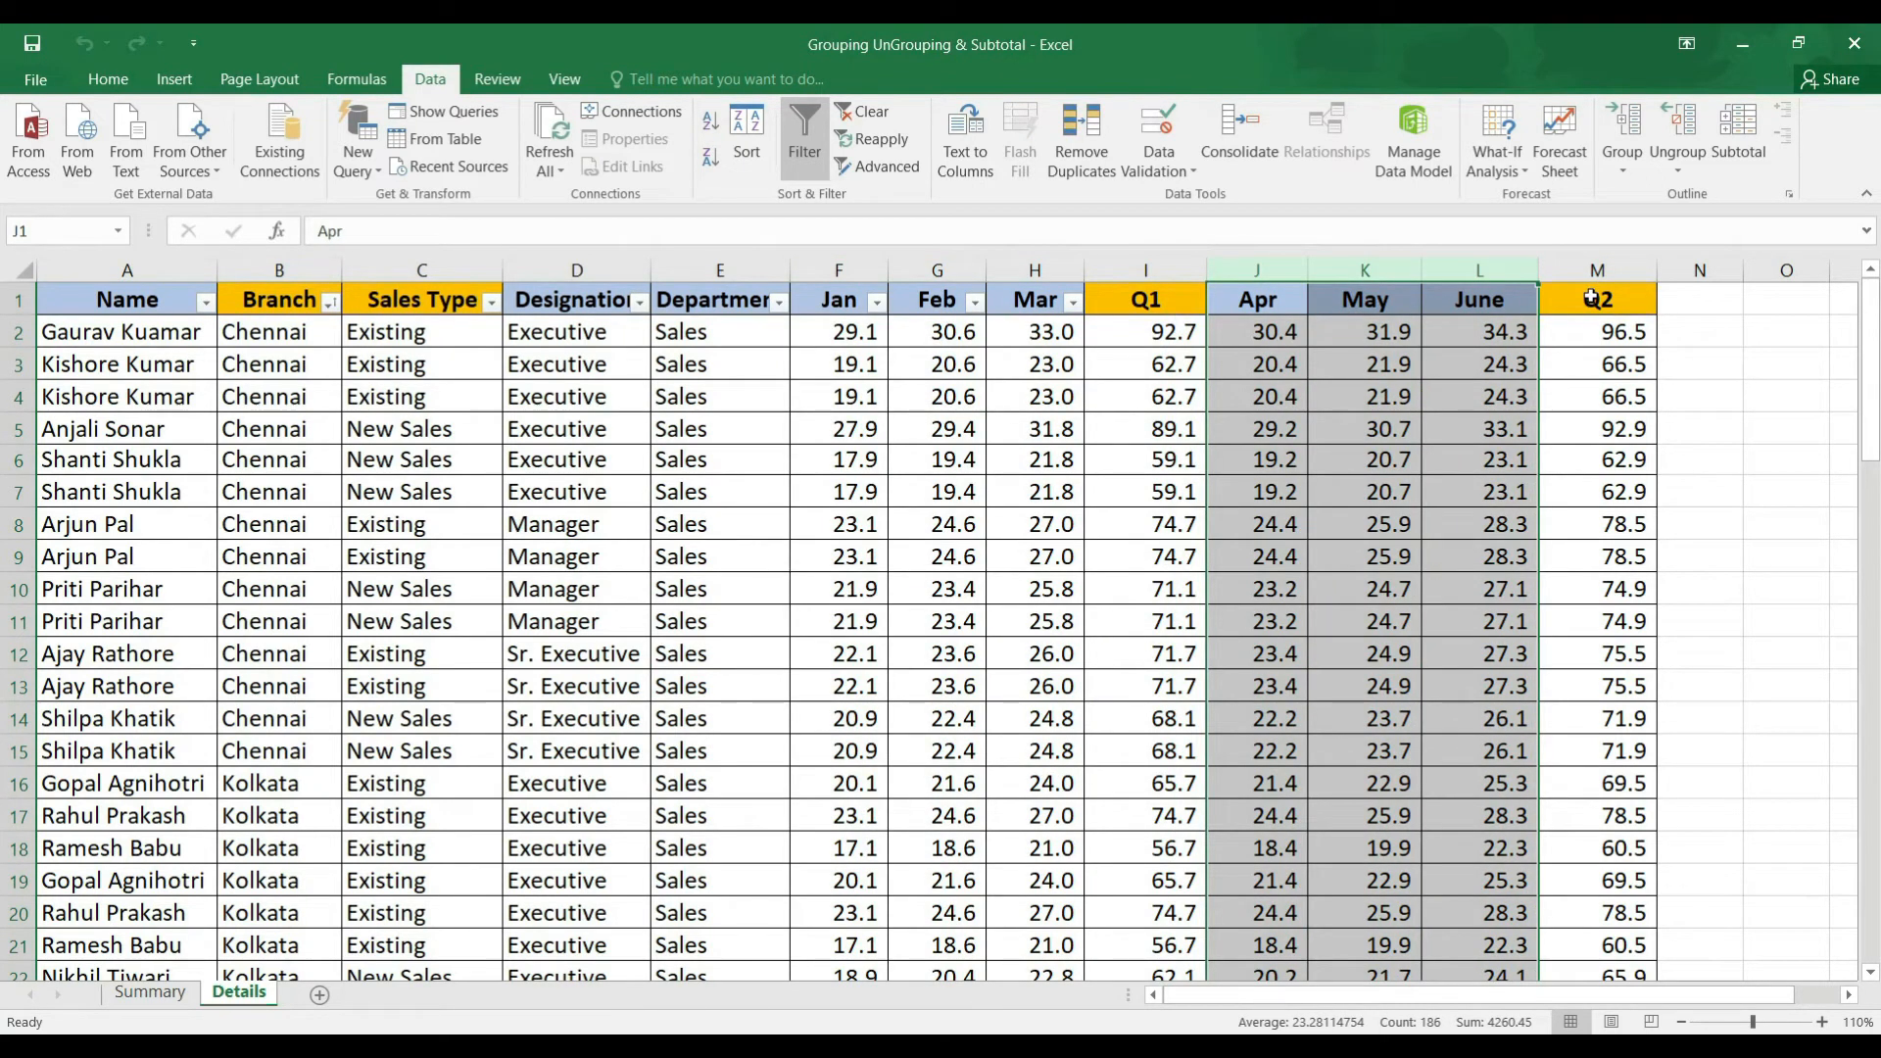
{"action": "left_click", "coordinate": [914, 372]}
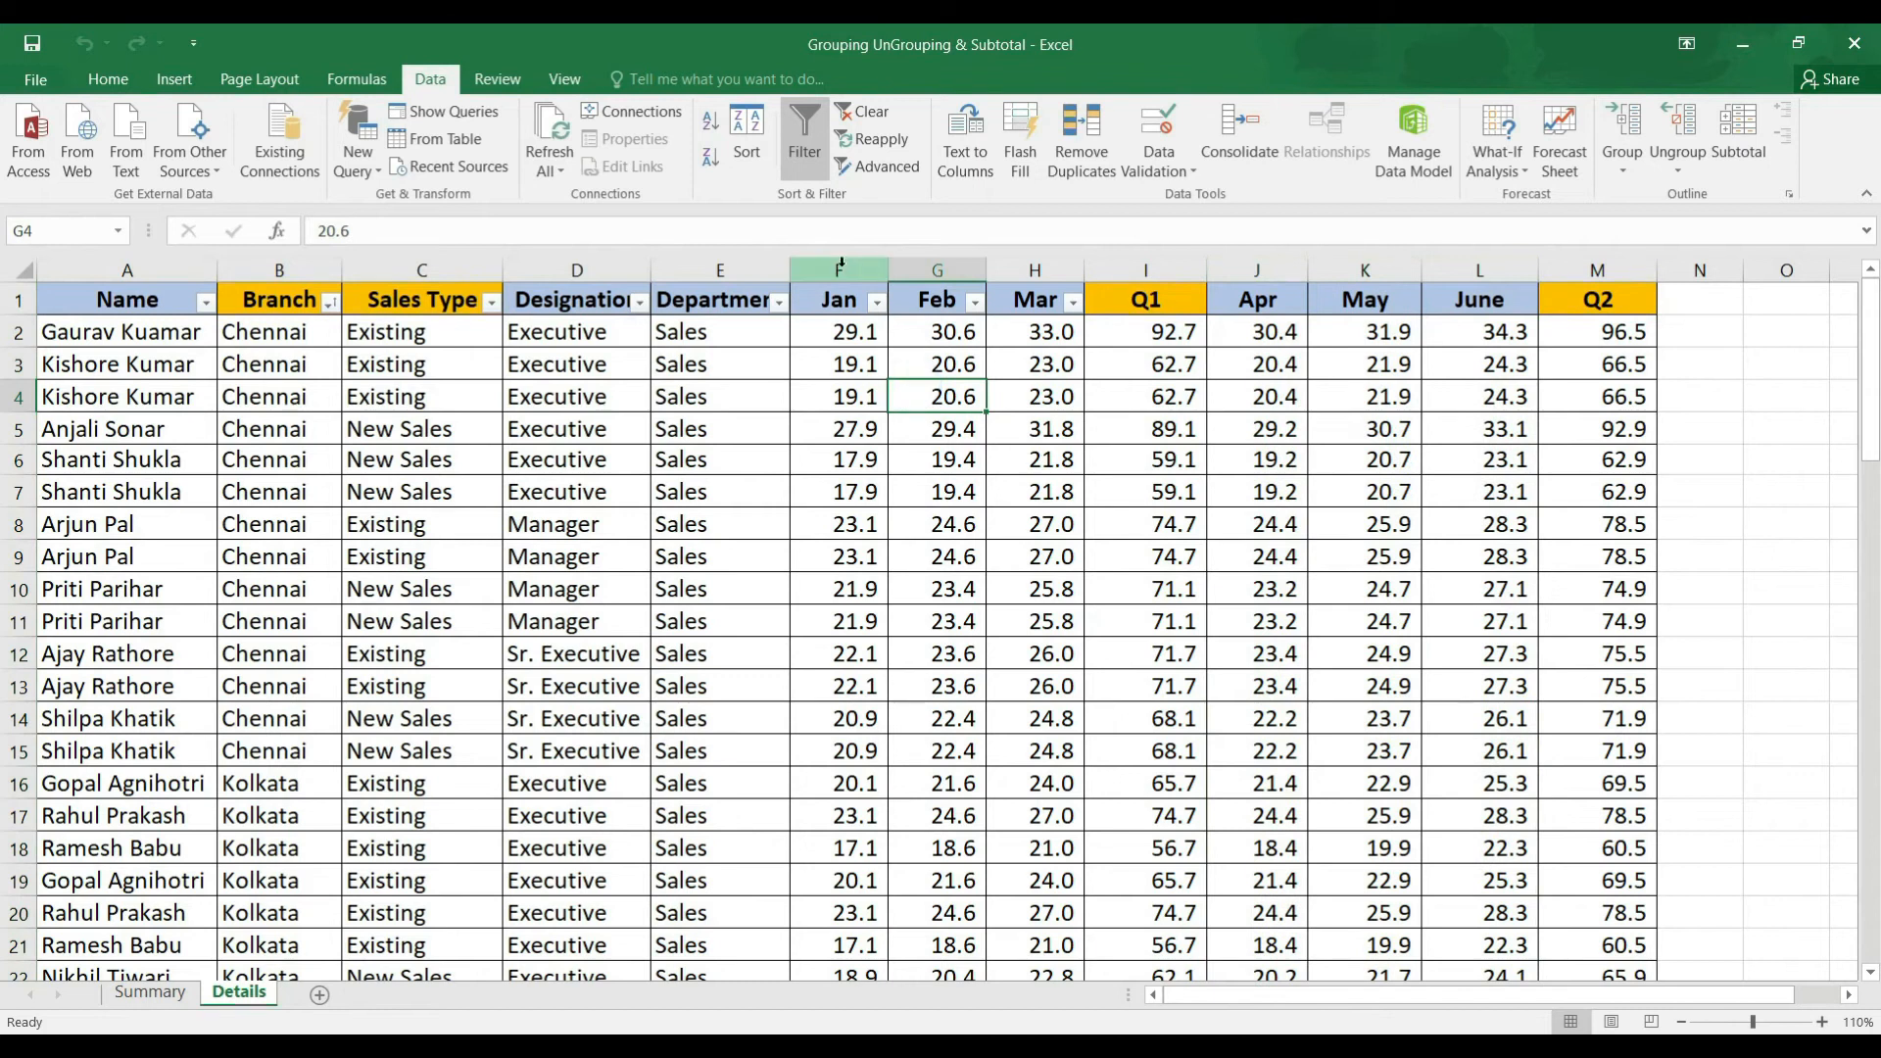
Step: Group the Jan, Feb and Mar columns (F to H)
{"action": "left_click", "coordinate": [838, 268]}
{"action": "left_click_drag", "start_coordinate": [838, 268], "coordinate": [1016, 256]}
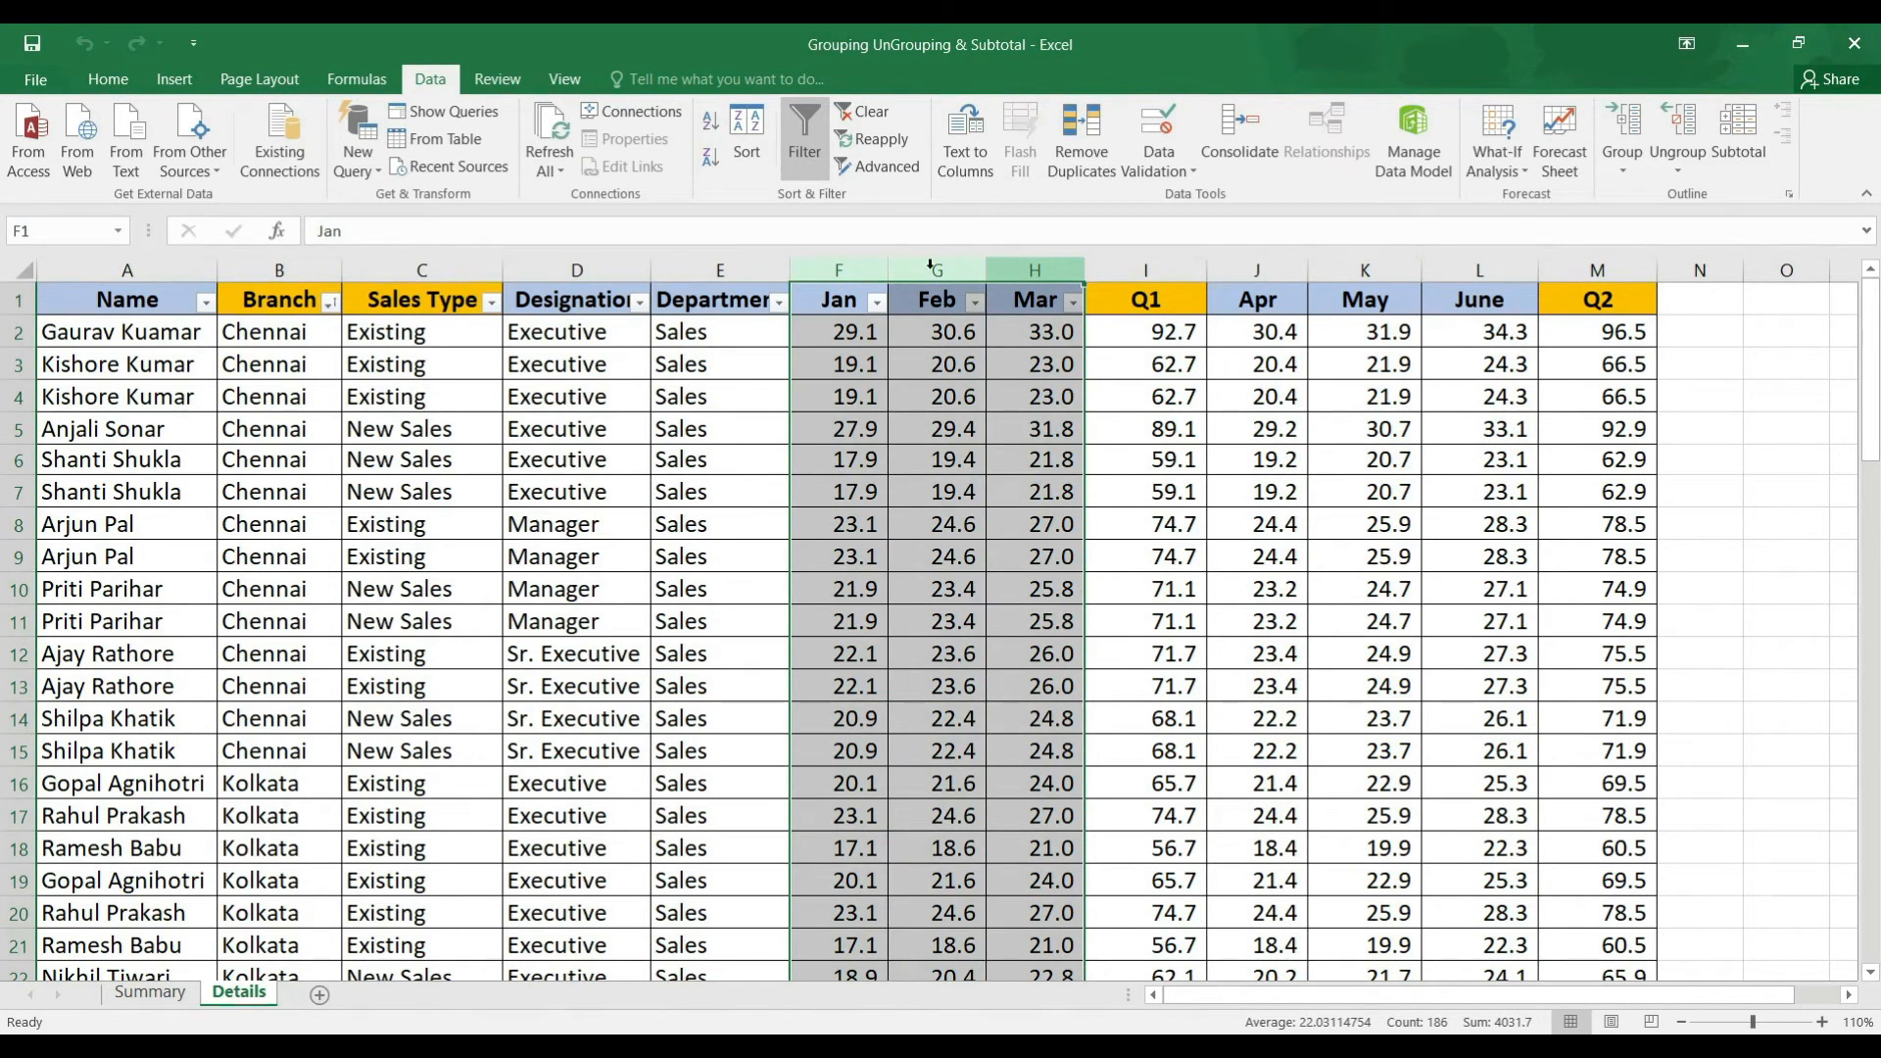
{"action": "left_click_drag", "start_coordinate": [863, 260], "coordinate": [1015, 255]}
{"action": "left_click", "coordinate": [1634, 139]}
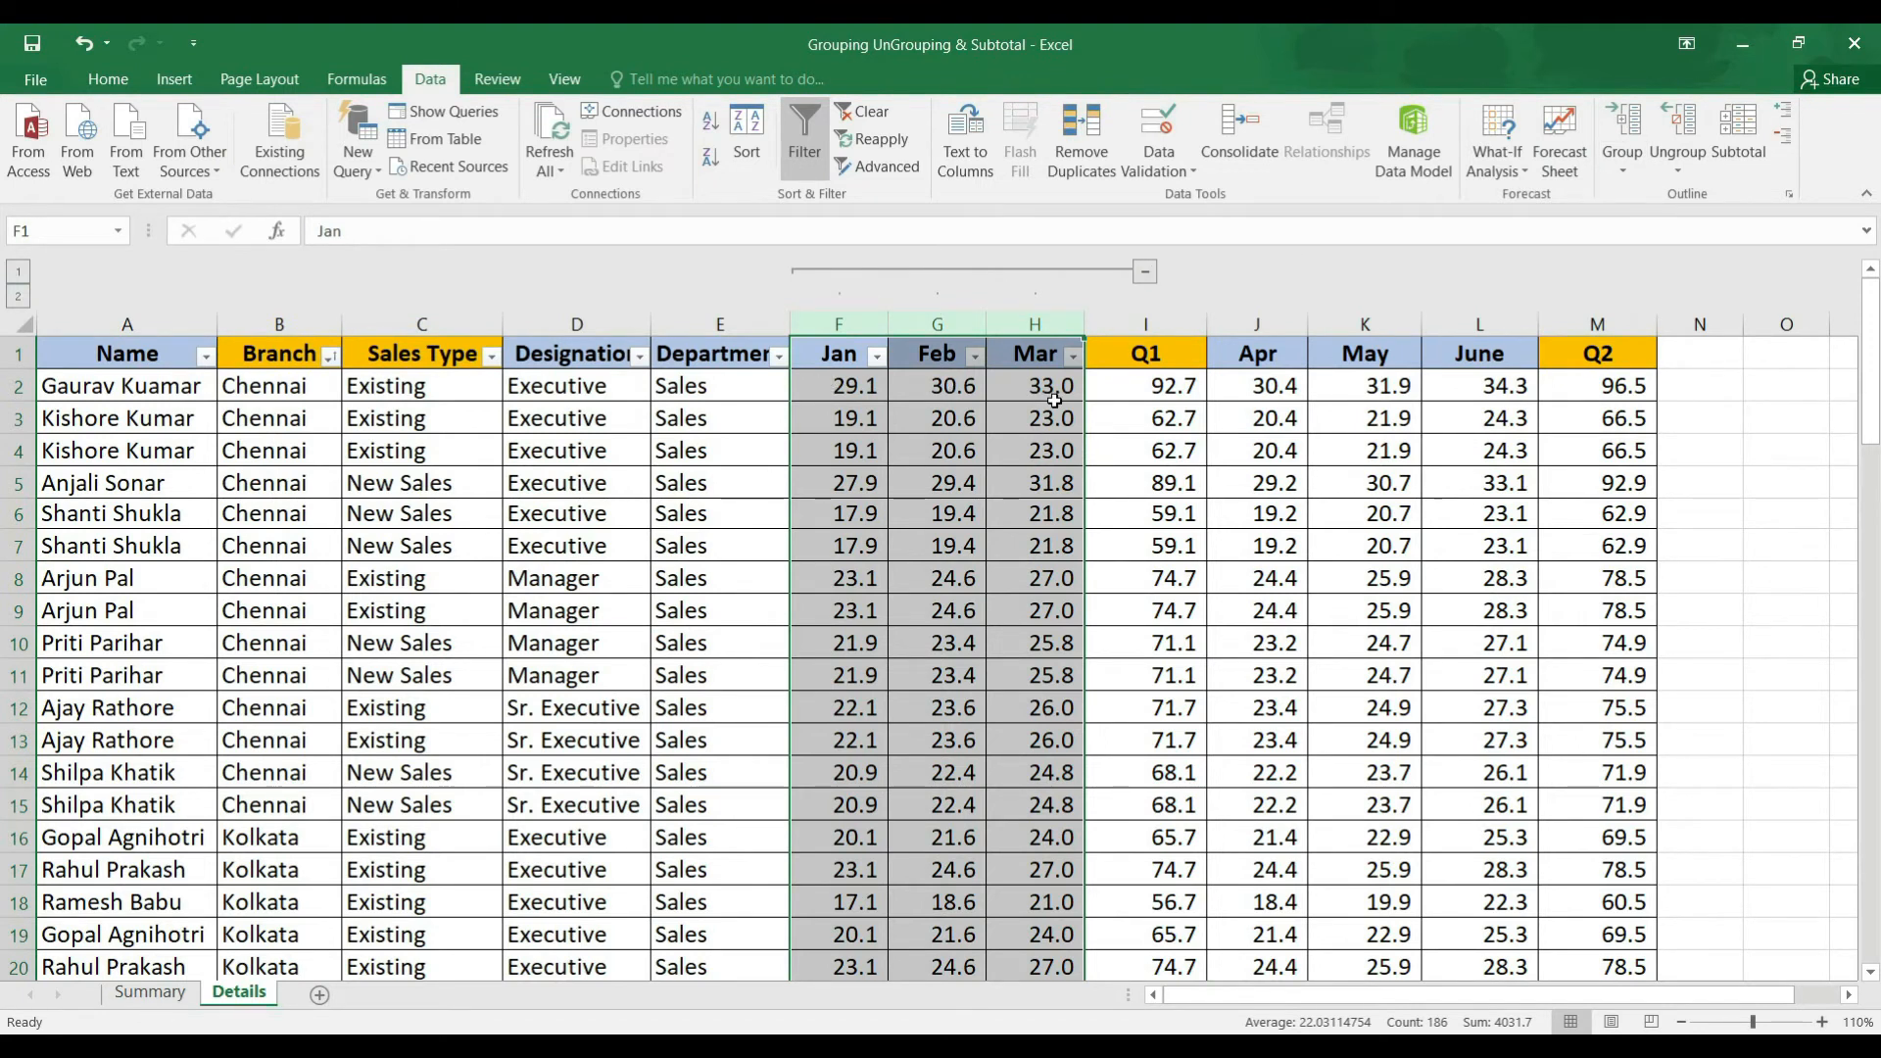
Step: Group the Apr, May and June columns (J to L) and collapse the outline to show only the Q1 and Q2 columns
{"action": "left_click_drag", "start_coordinate": [1263, 321], "coordinate": [1453, 287]}
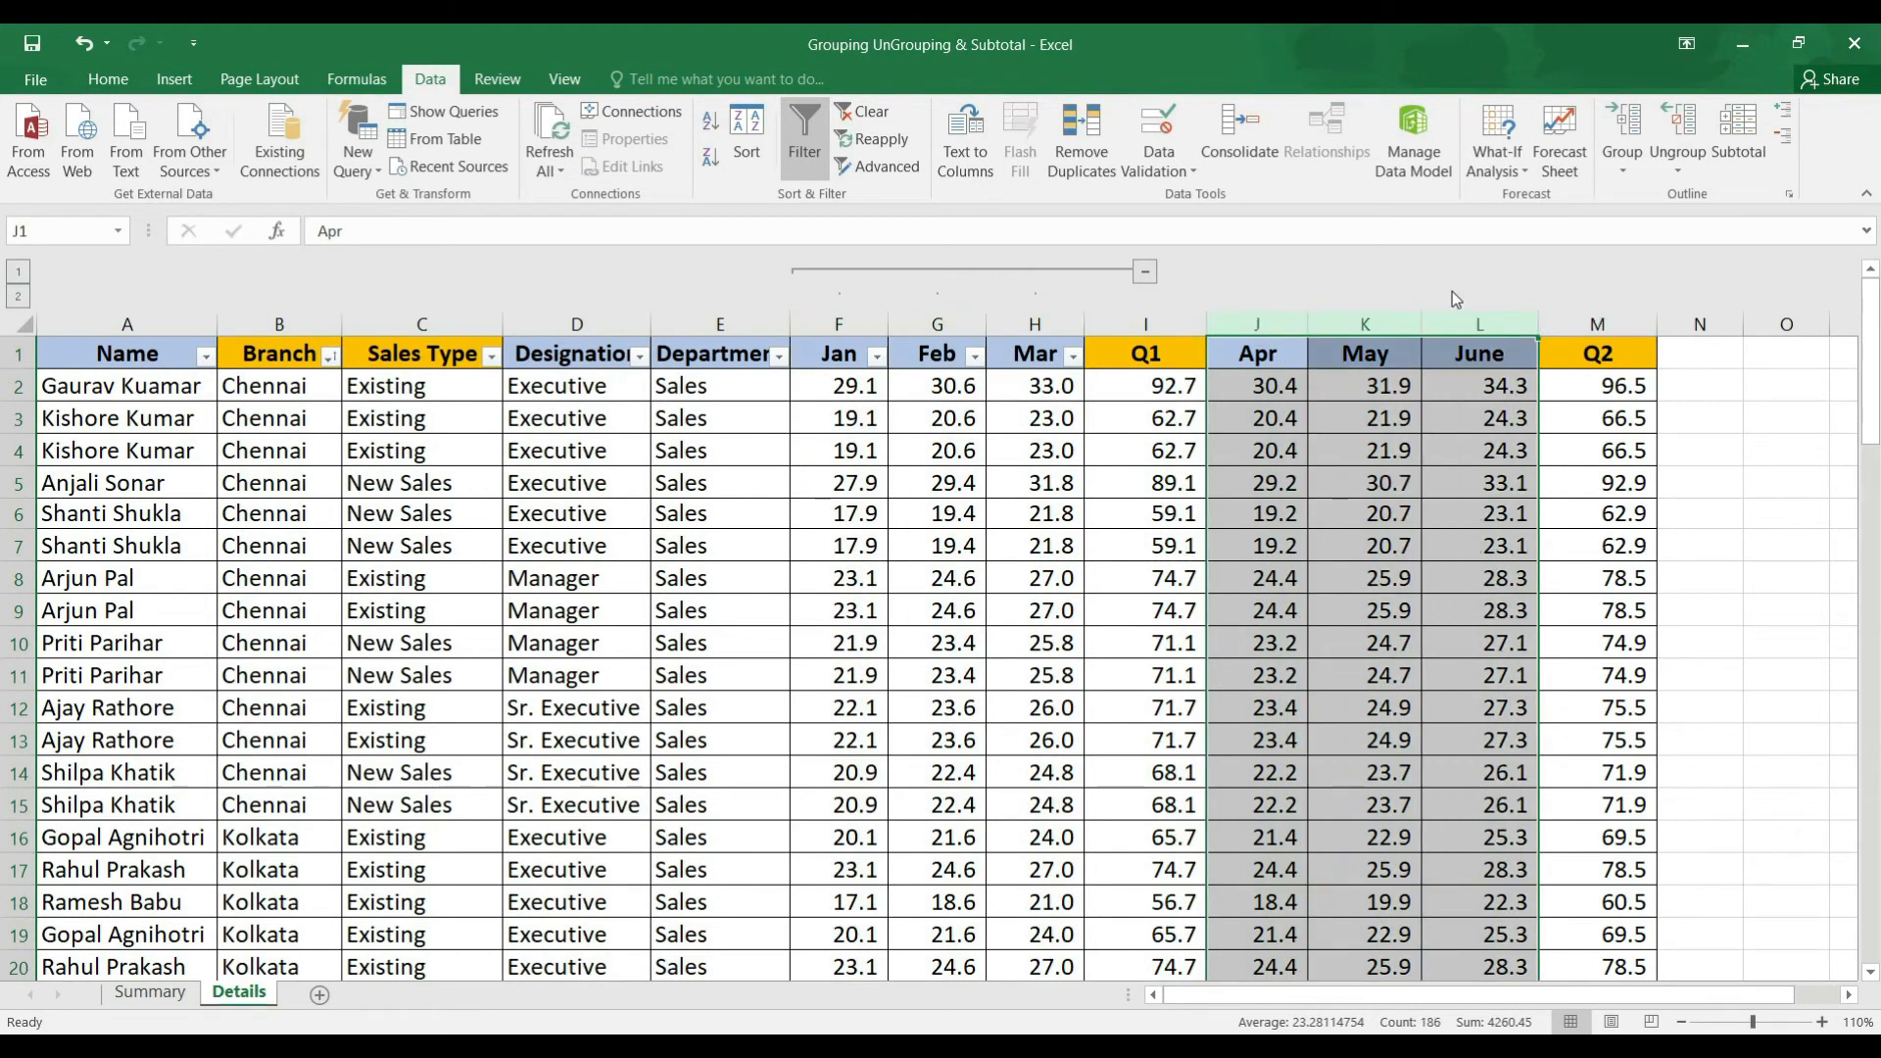
{"action": "left_click", "coordinate": [1622, 127]}
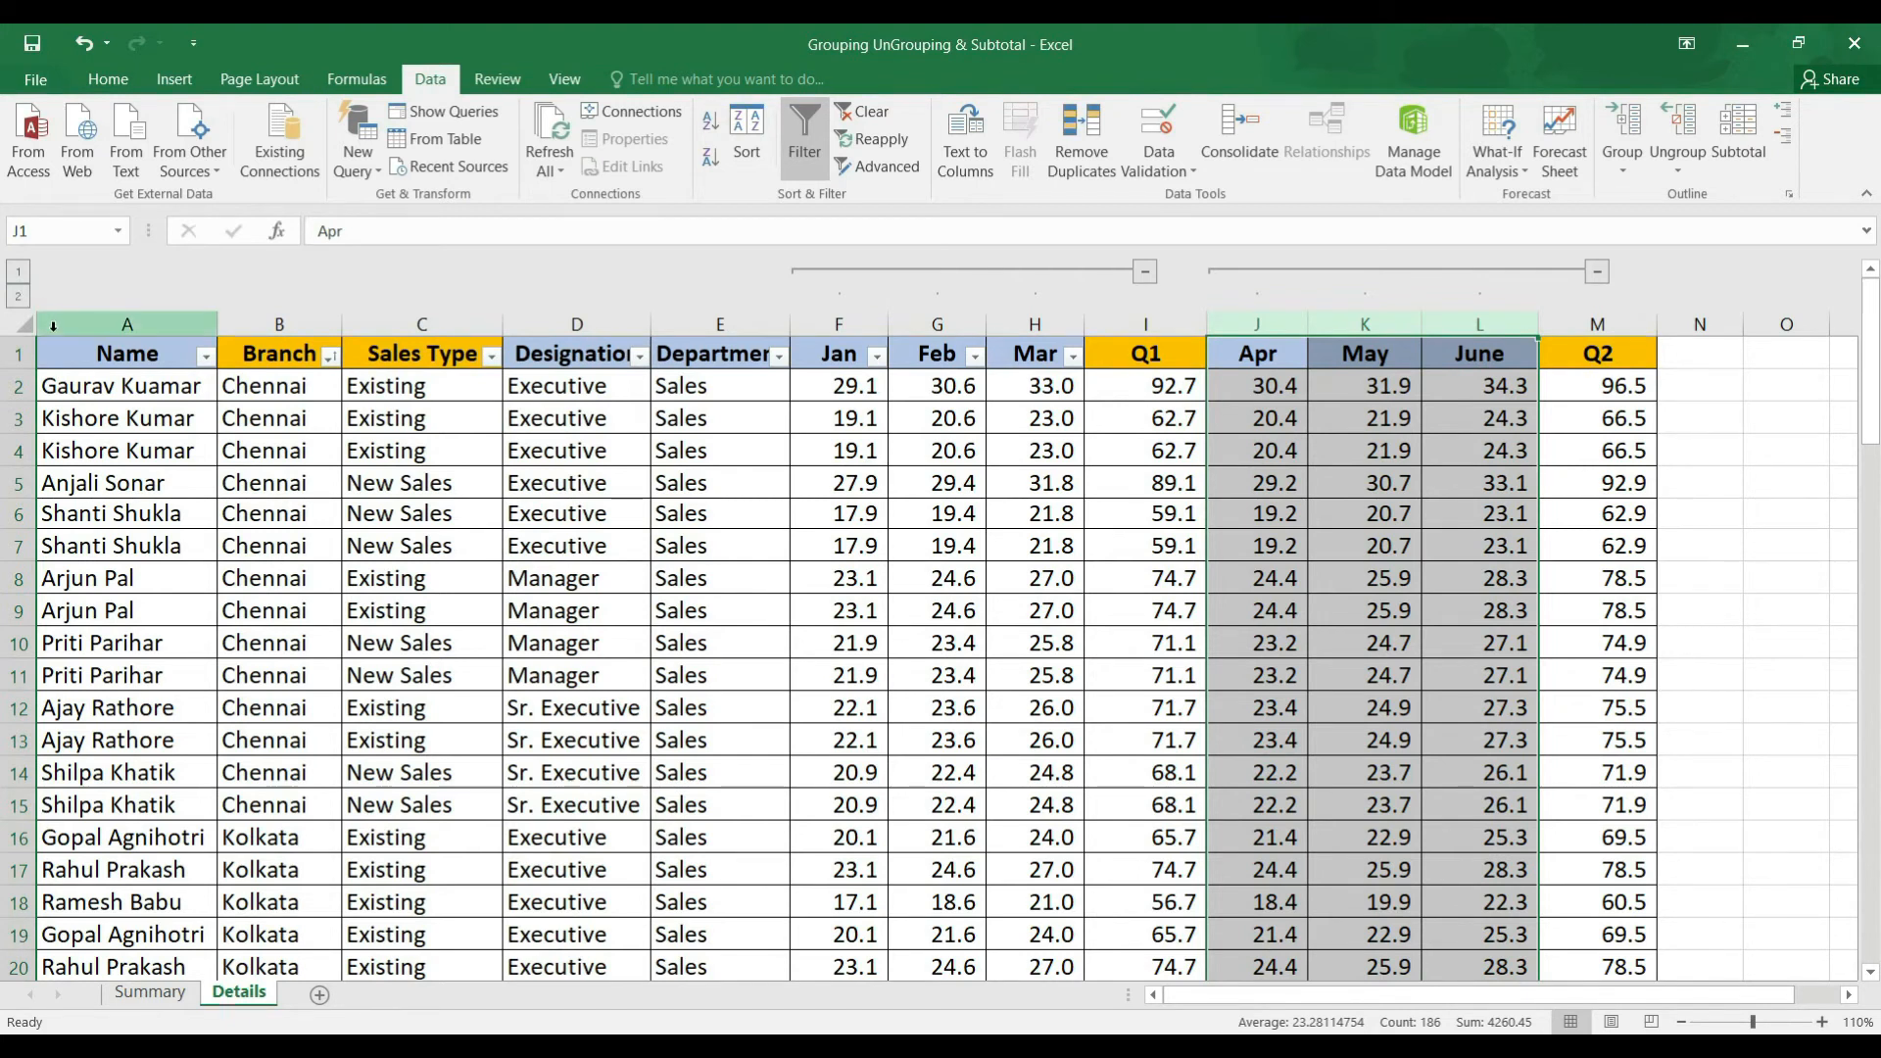
{"action": "left_click", "coordinate": [16, 274]}
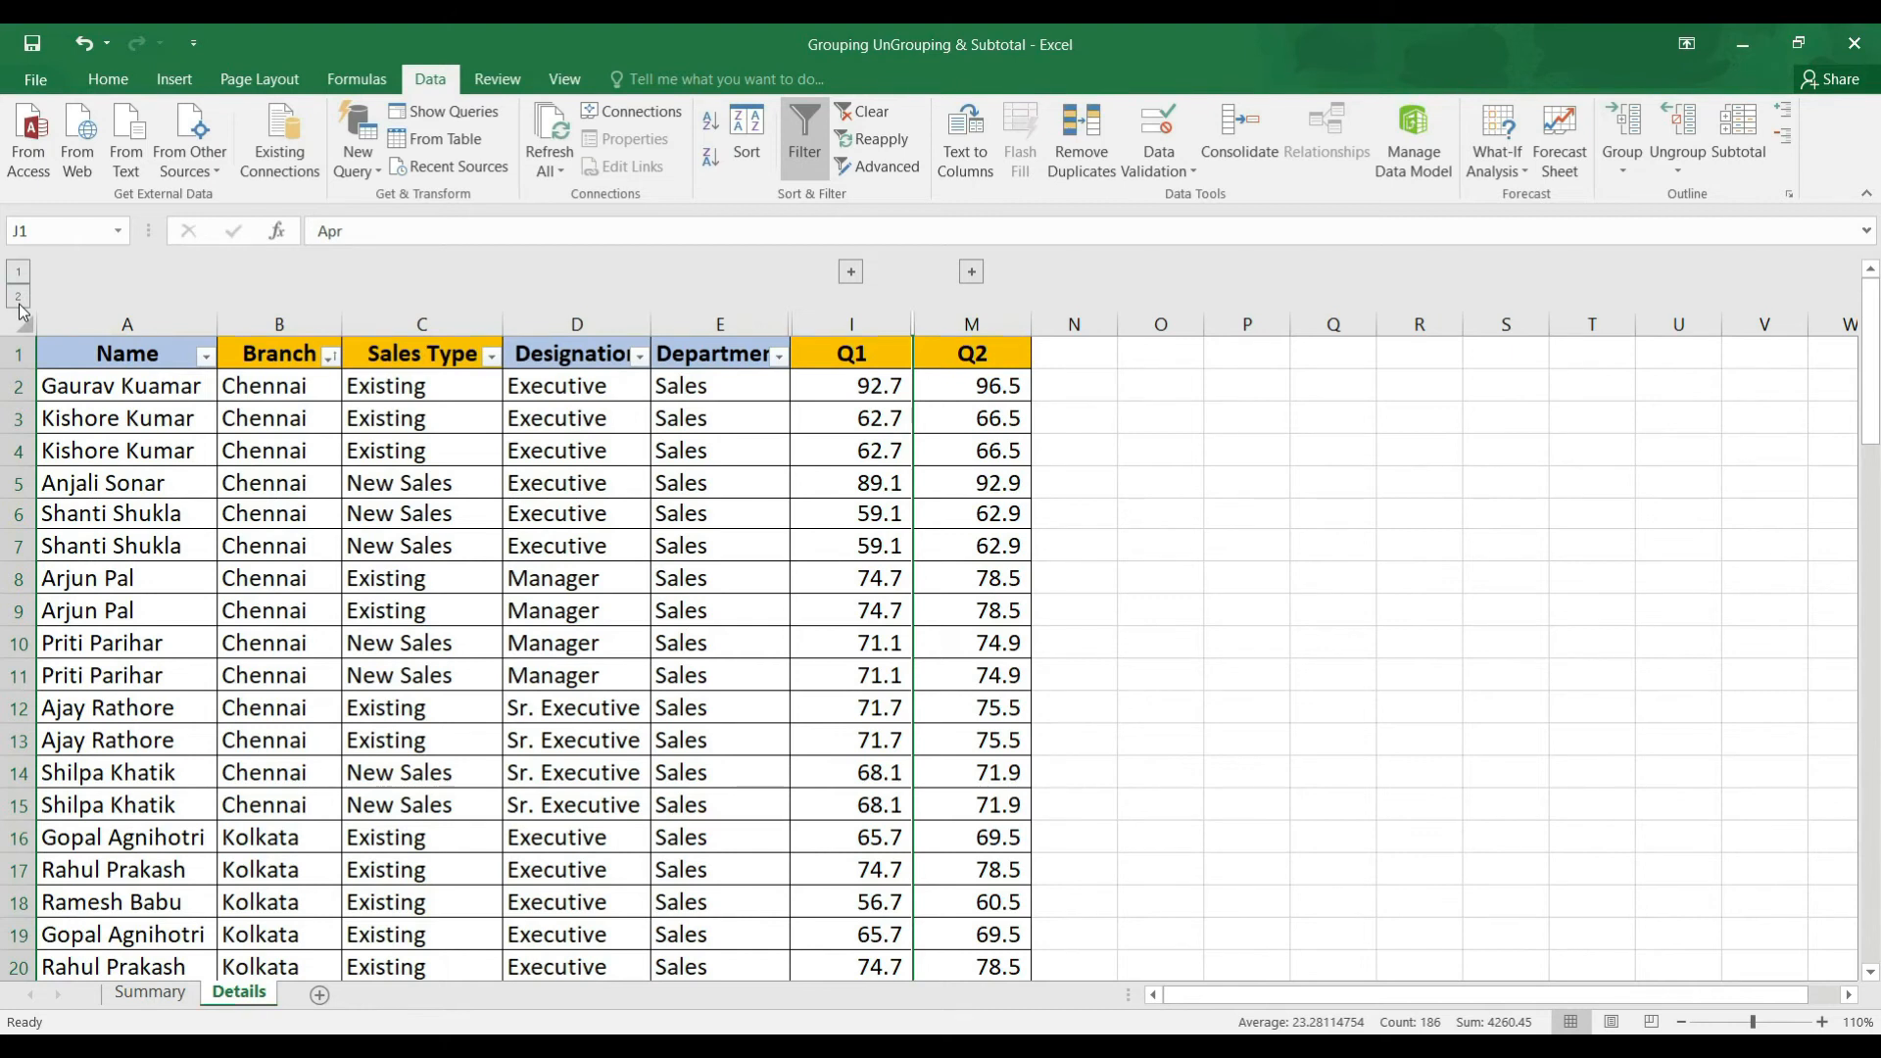
{"action": "left_click", "coordinate": [19, 295]}
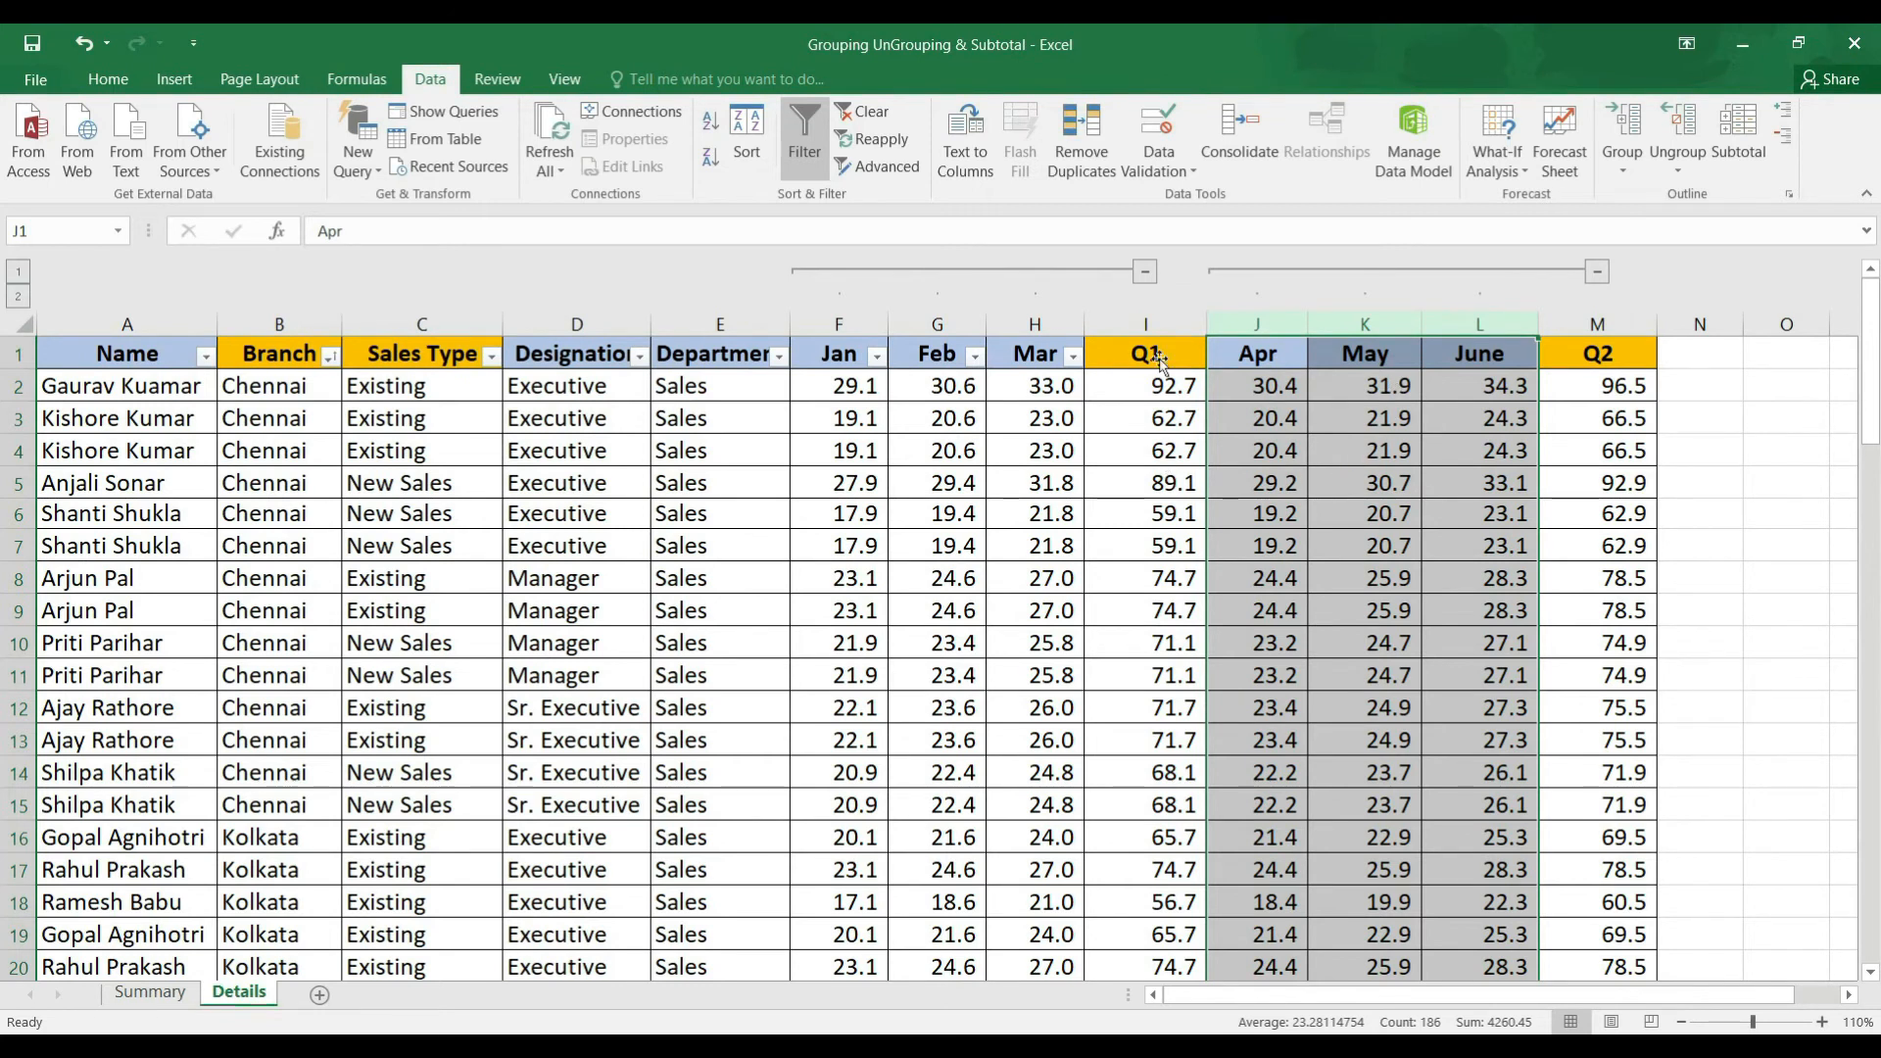
{"action": "left_click", "coordinate": [18, 274]}
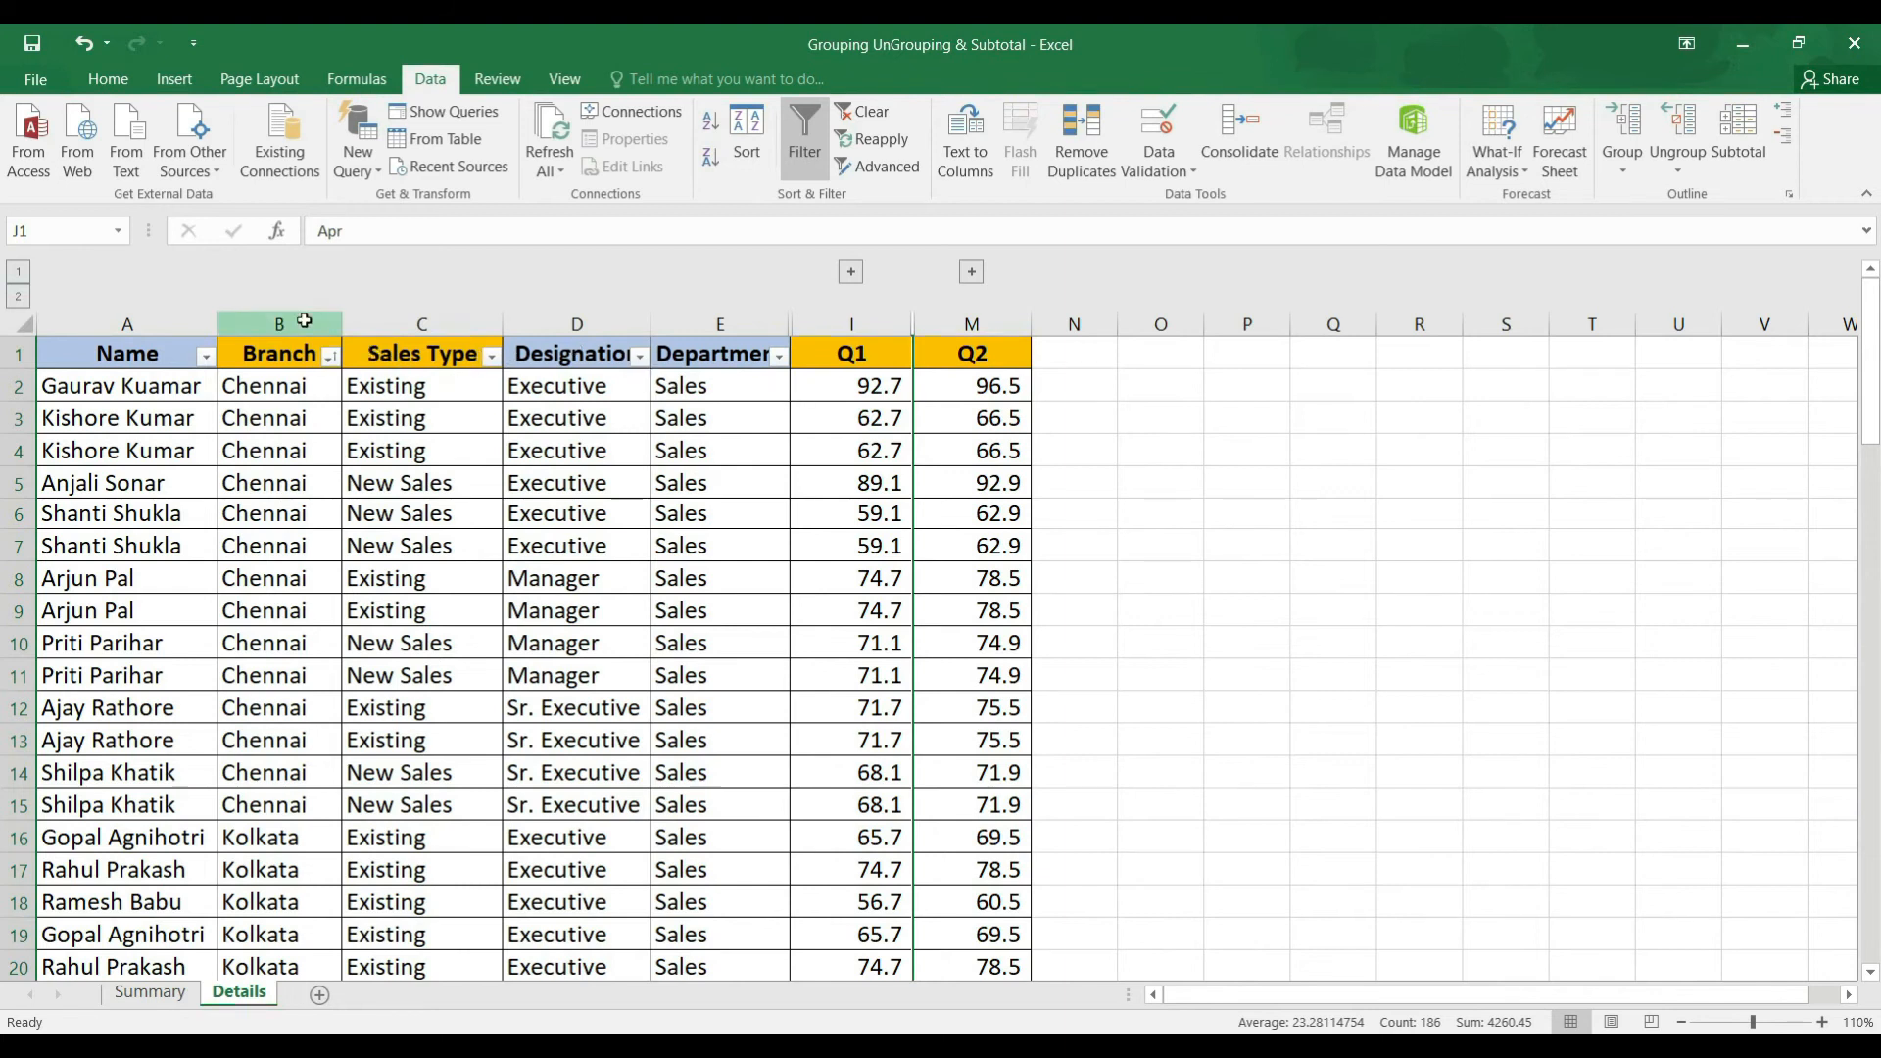
Step: Group the Sales Type, Designation and Department columns (C to E), applying the grouping twice to nest it one level deeper
{"action": "left_click", "coordinate": [305, 323]}
{"action": "left_click", "coordinate": [443, 323]}
{"action": "left_click_drag", "start_coordinate": [444, 323], "coordinate": [722, 324]}
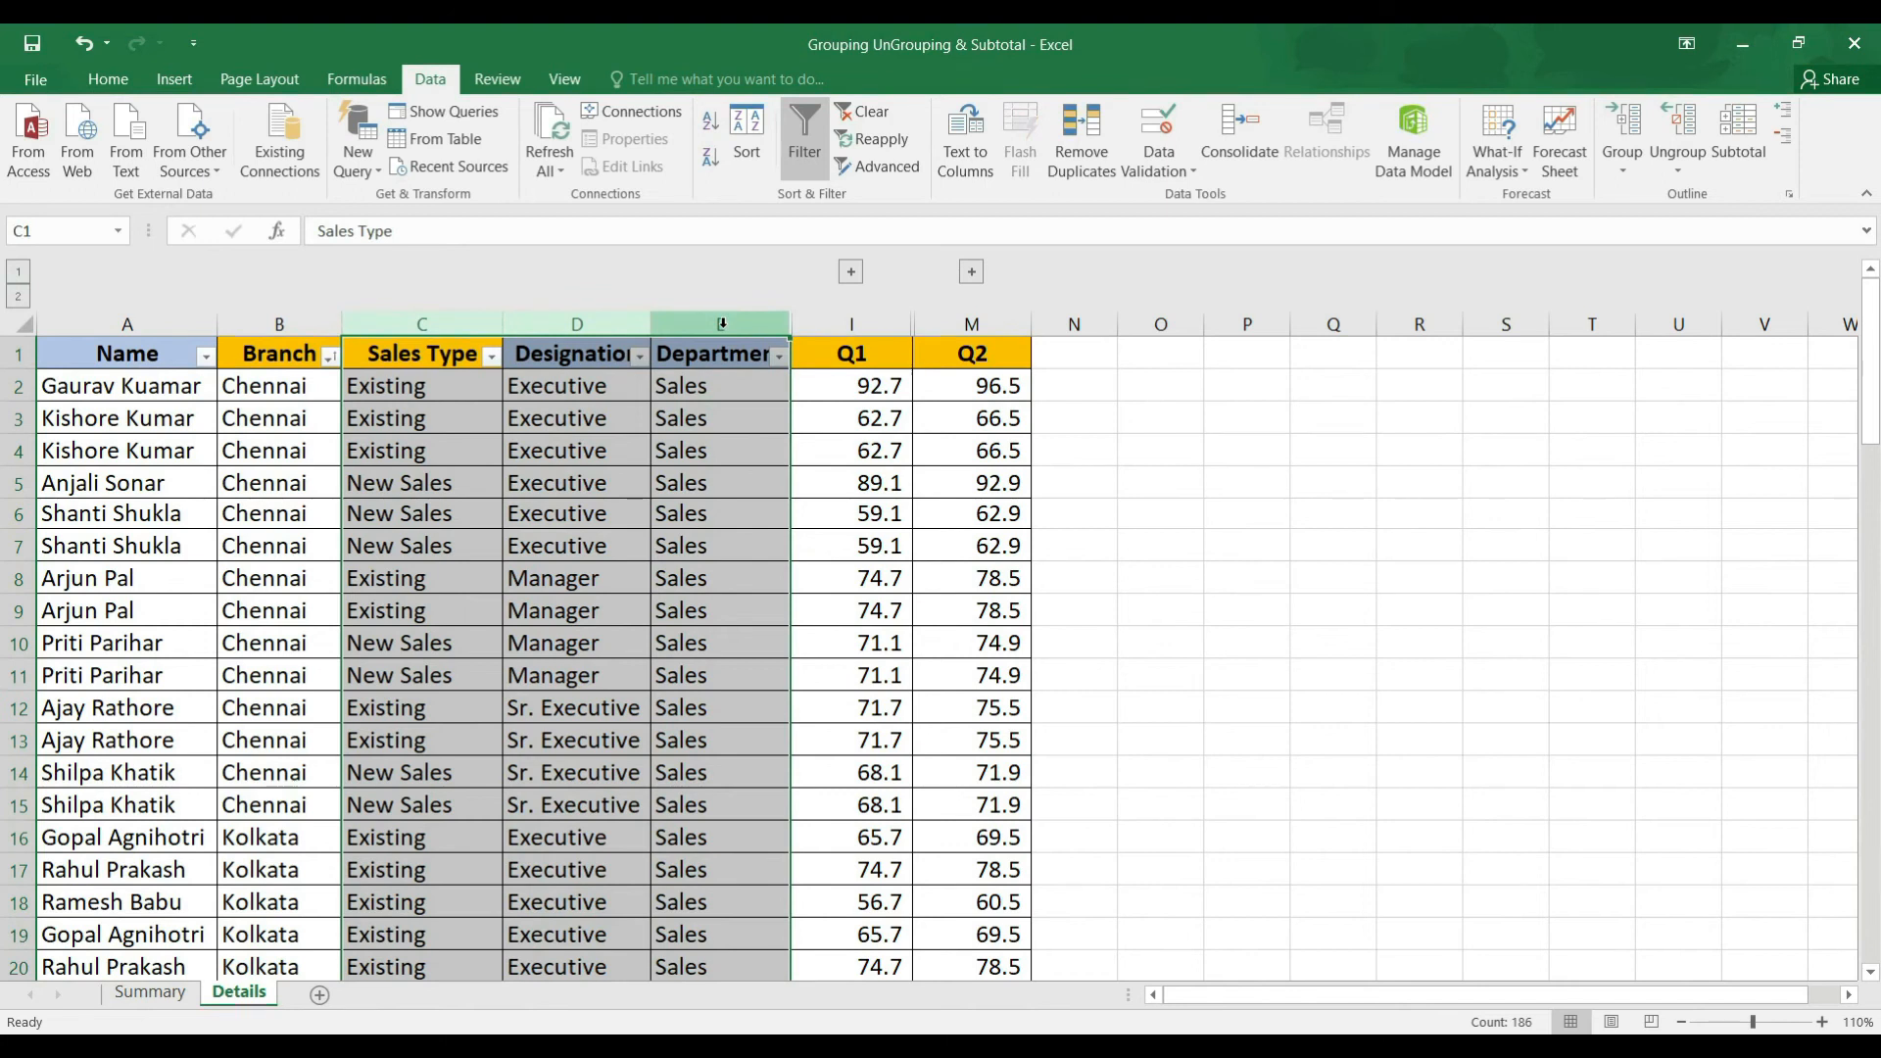
{"action": "left_click", "coordinate": [1631, 142]}
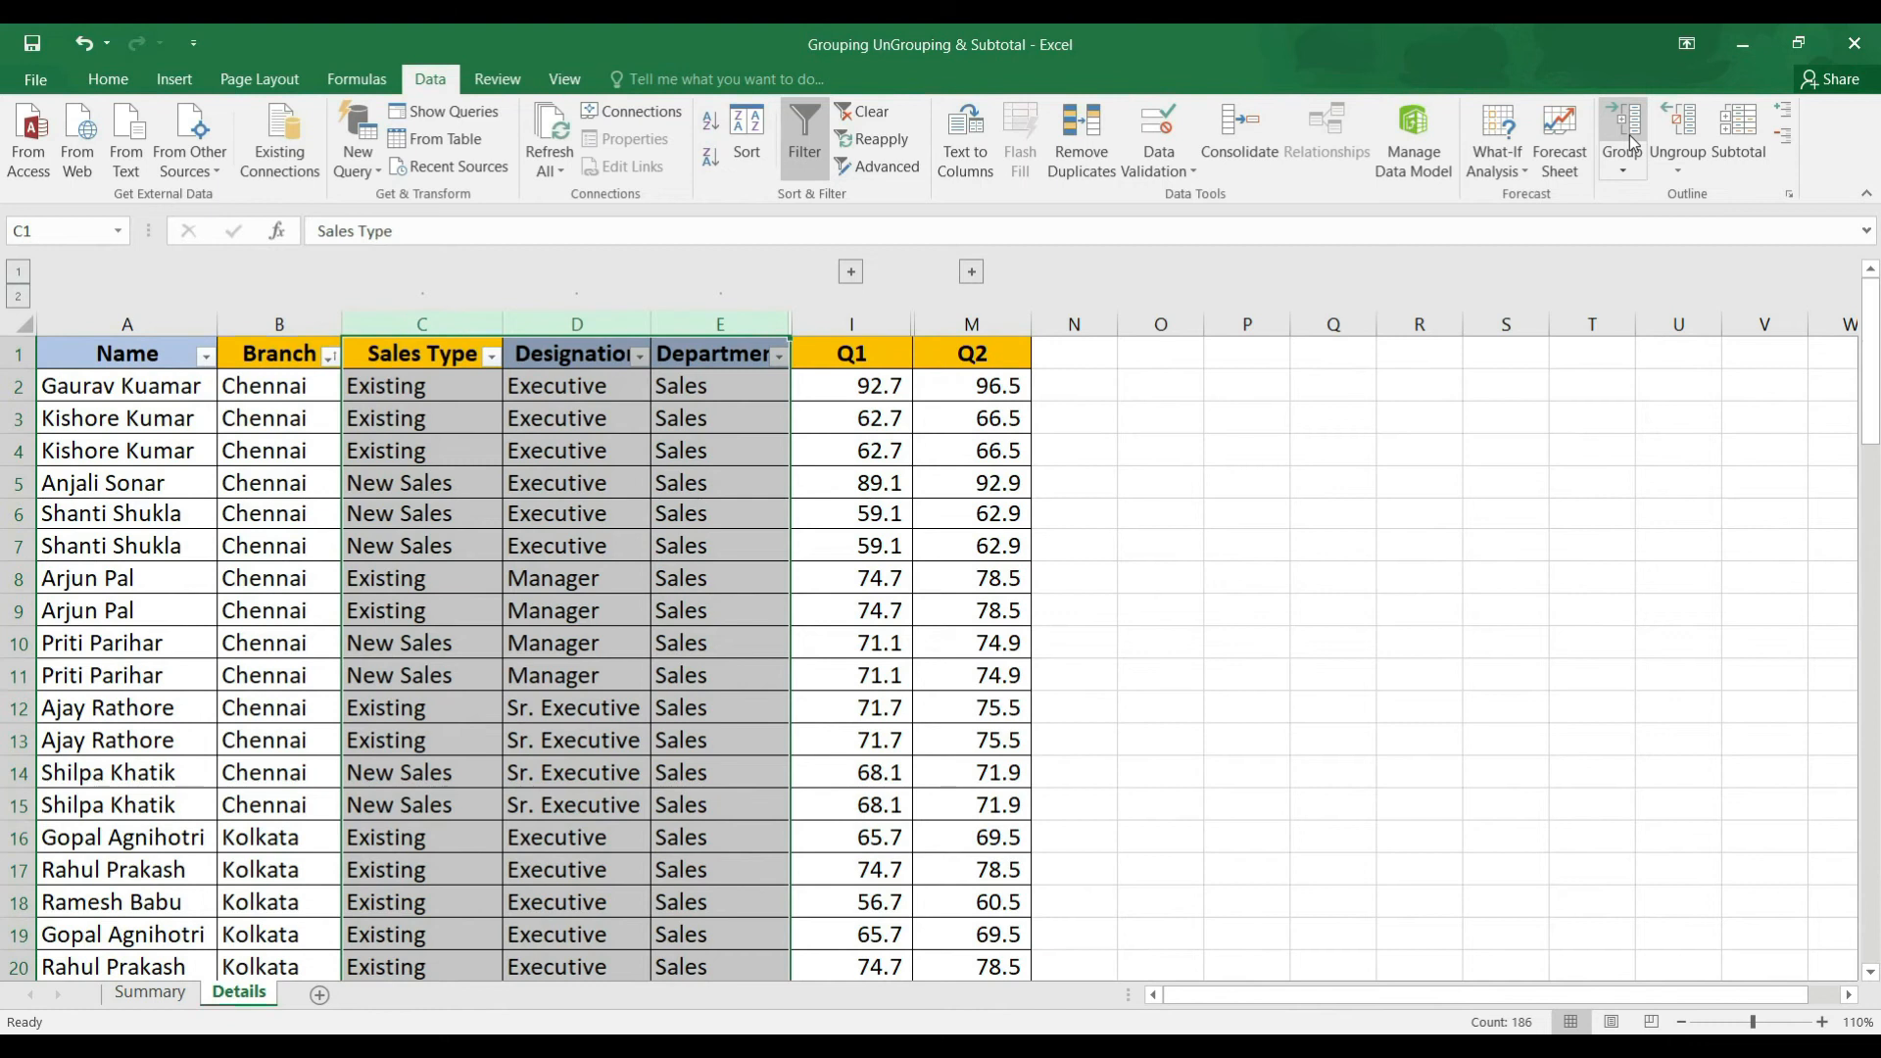
{"action": "left_click", "coordinate": [1633, 149]}
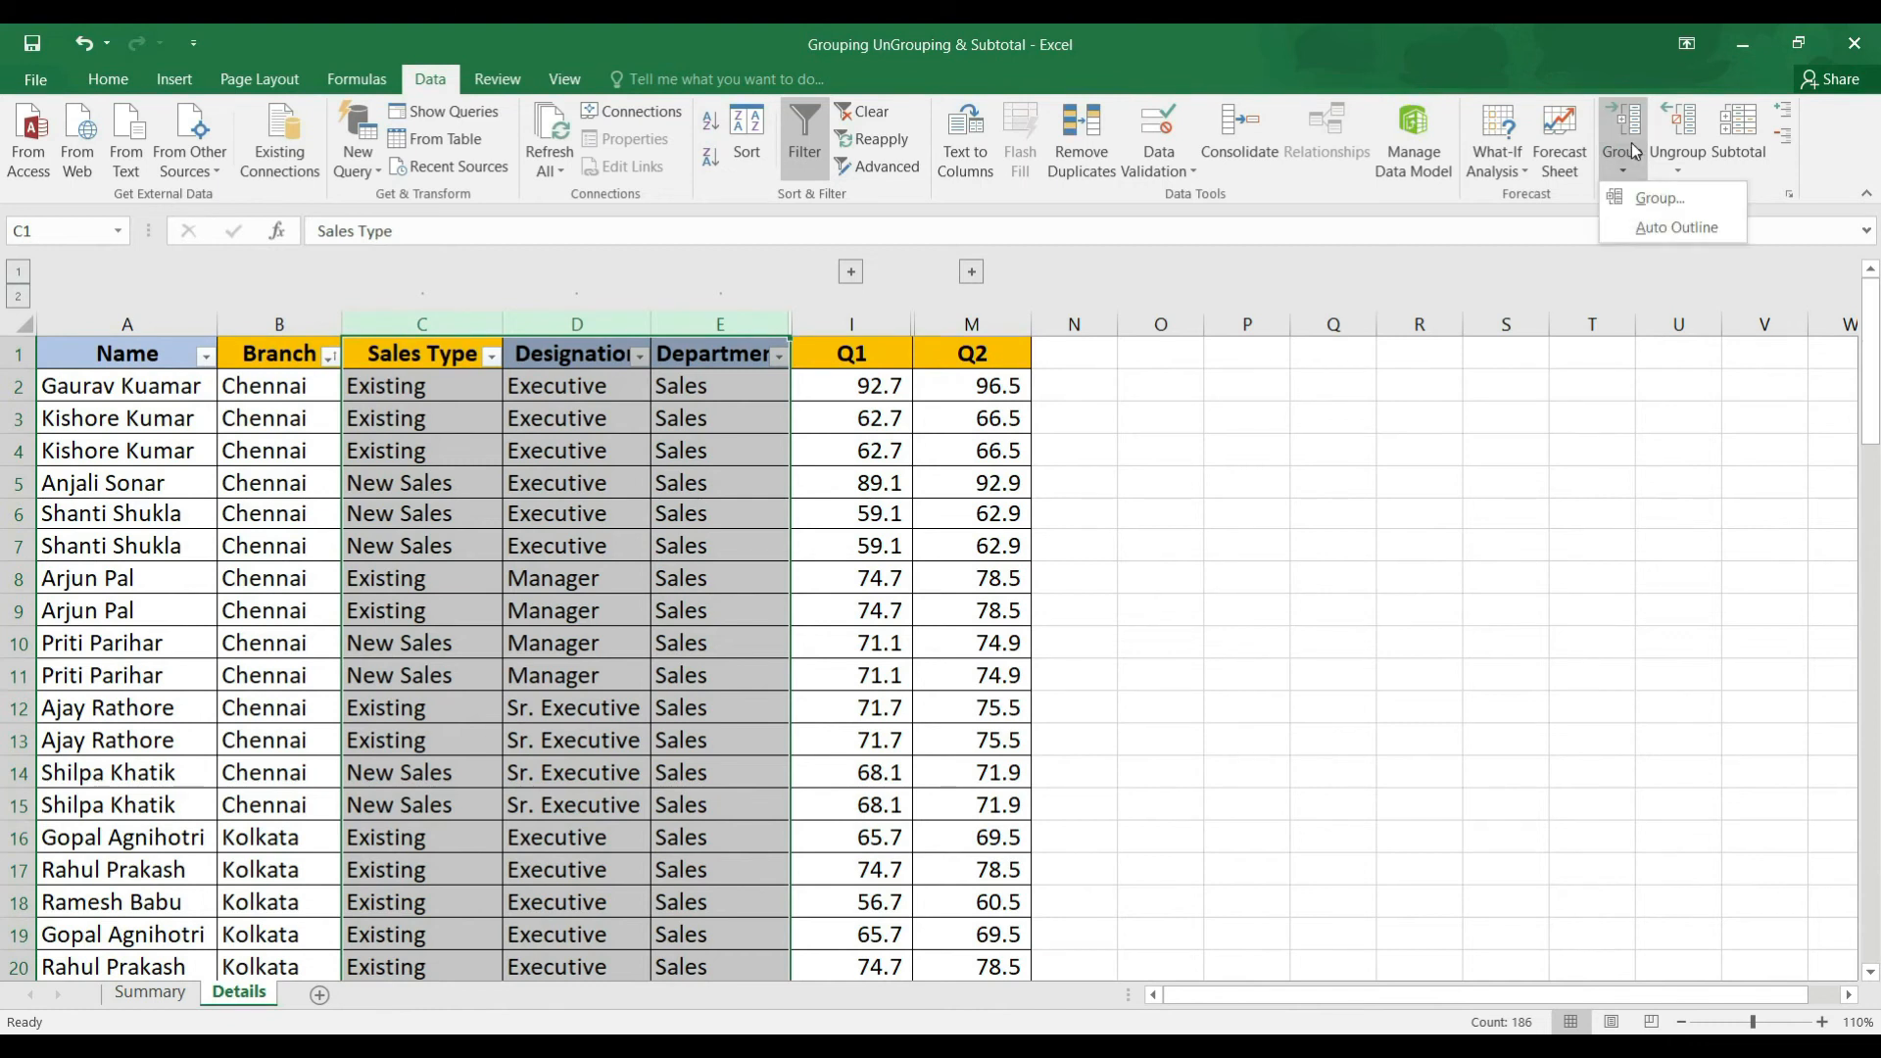
{"action": "left_click", "coordinate": [1649, 198]}
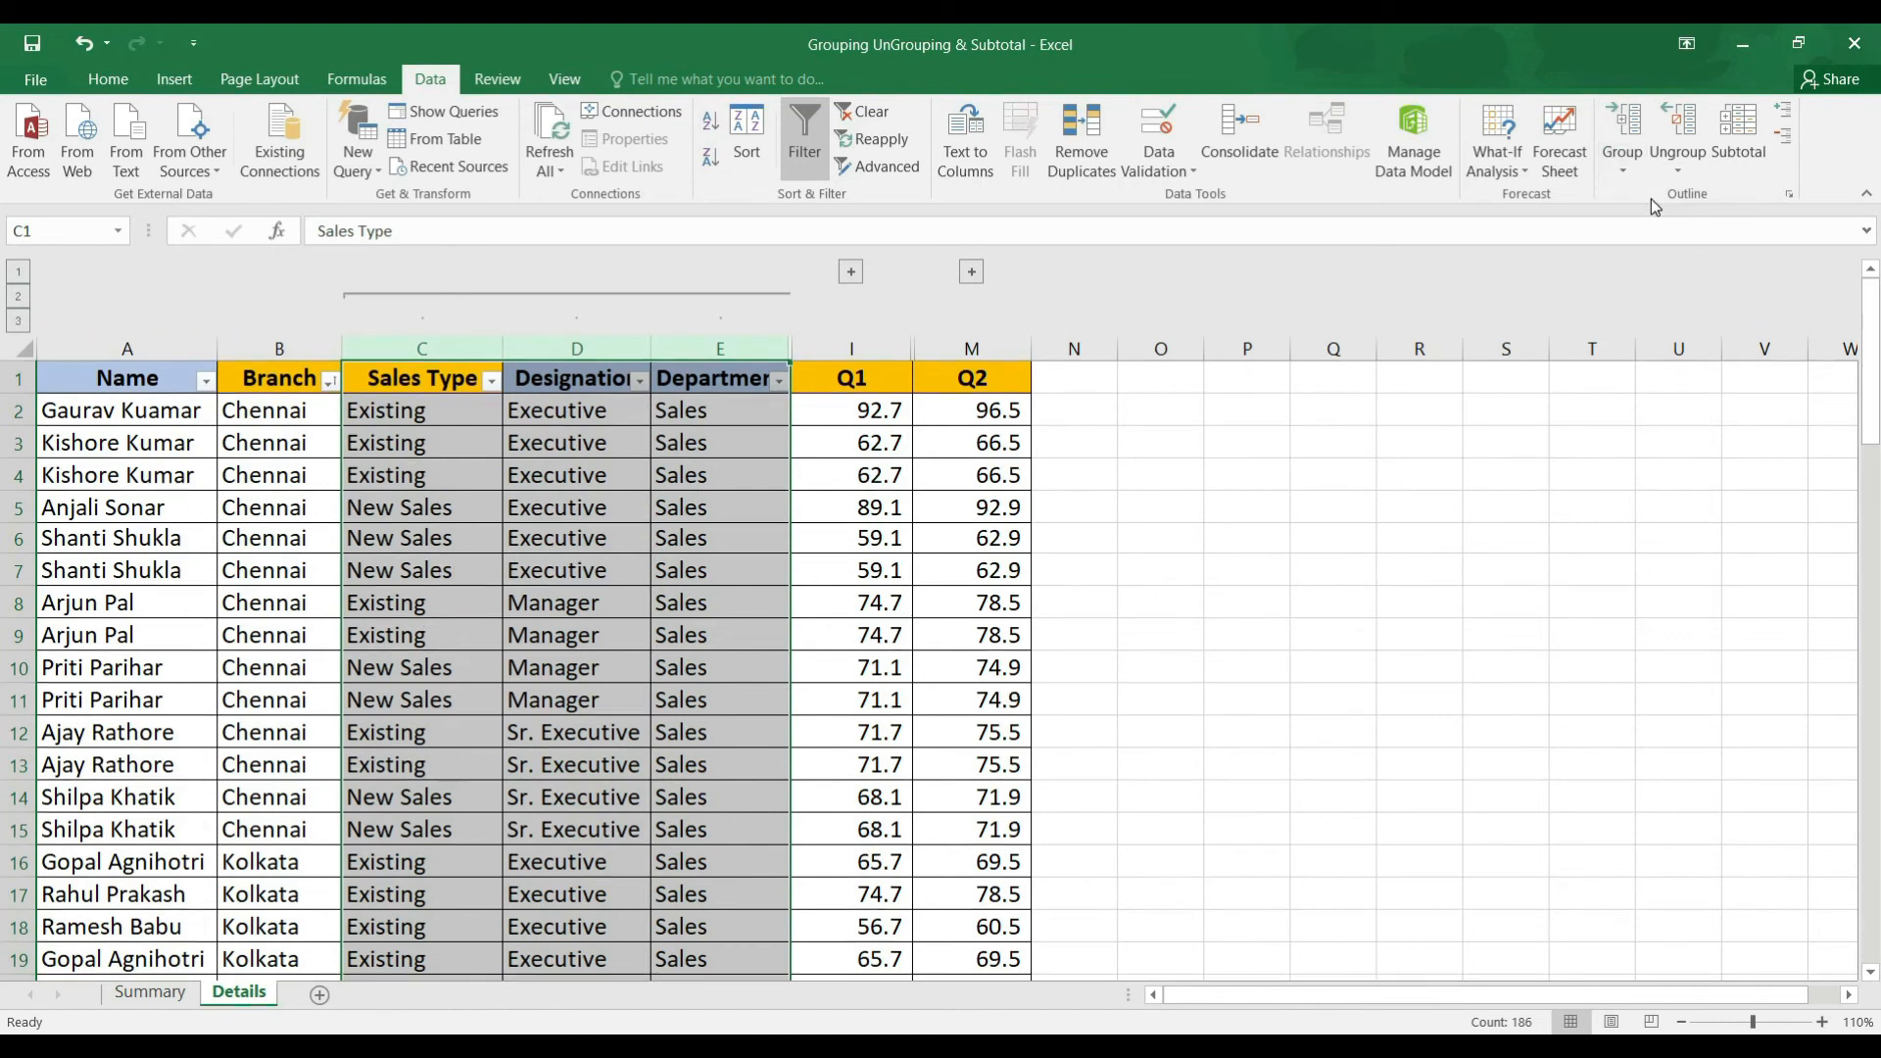
Step: Expand all outline levels, collapse them to Name, Branch, Q1 and Q2 only, and expand every level again
{"action": "left_click", "coordinate": [20, 324]}
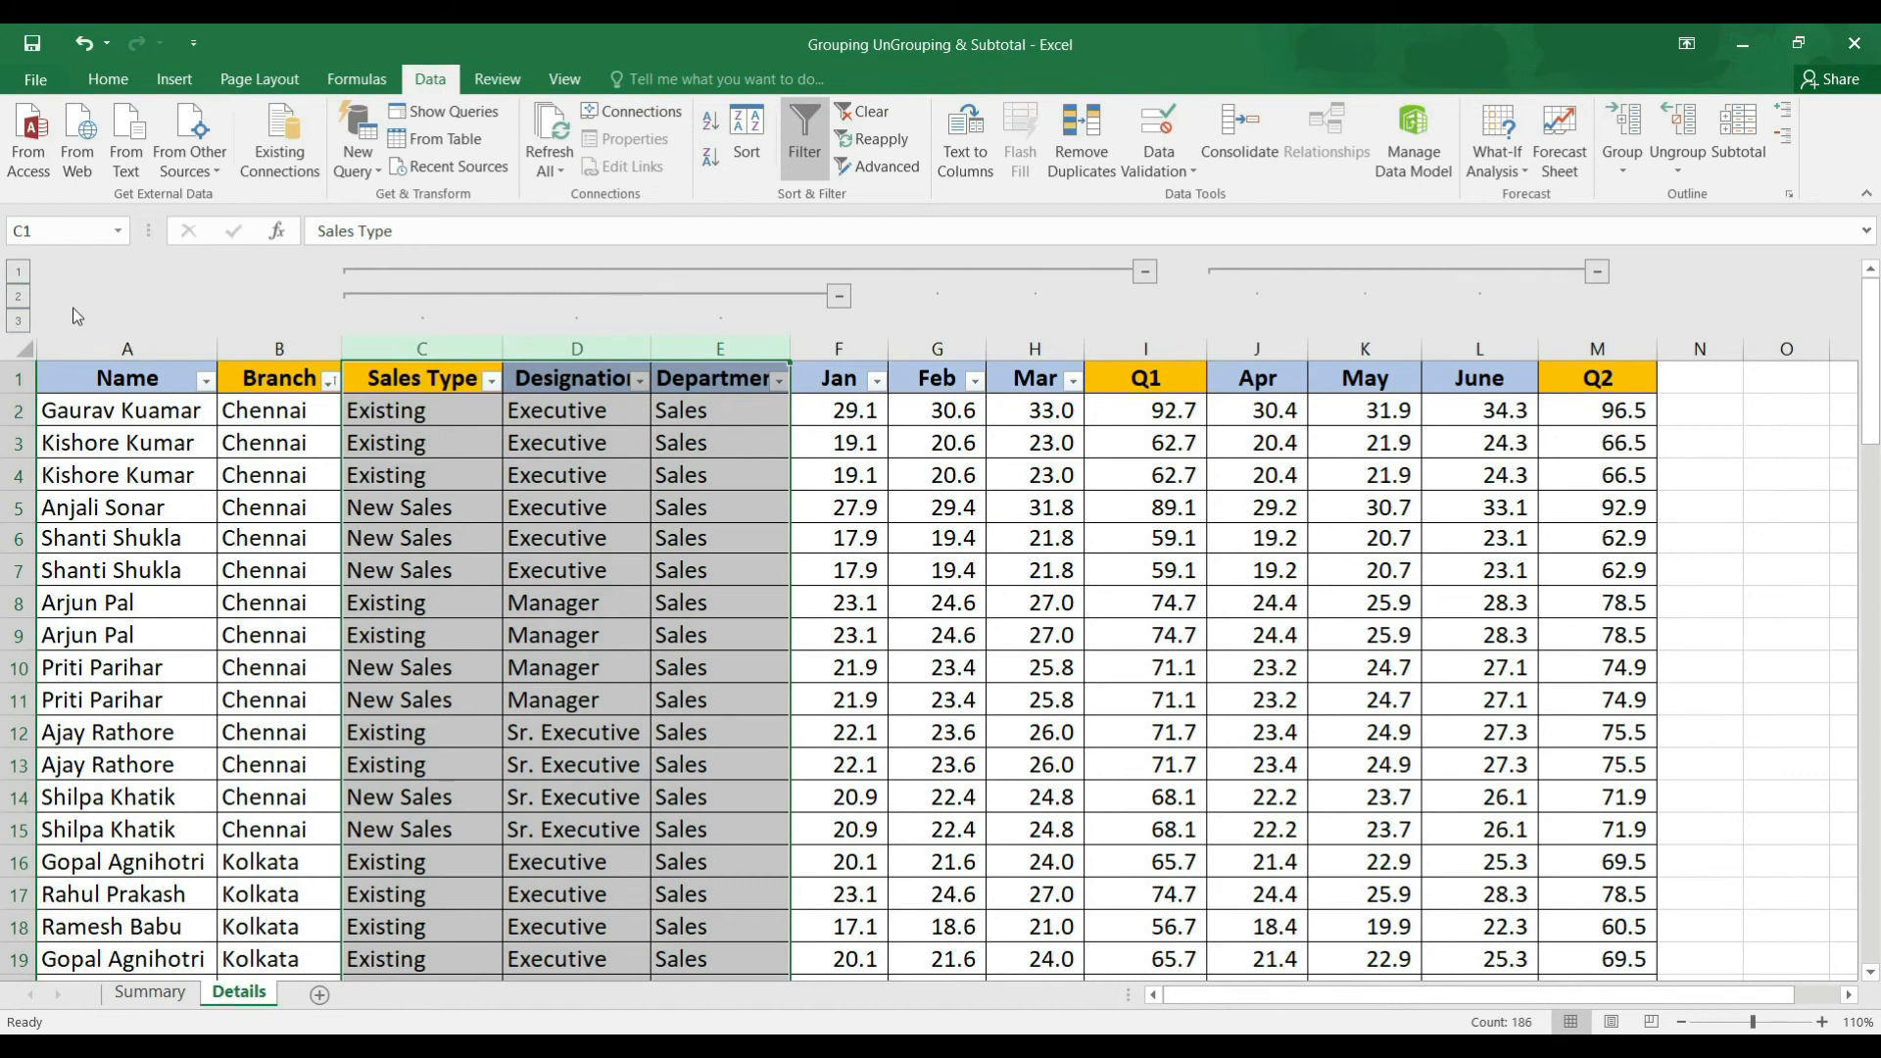
{"action": "left_click", "coordinate": [122, 440]}
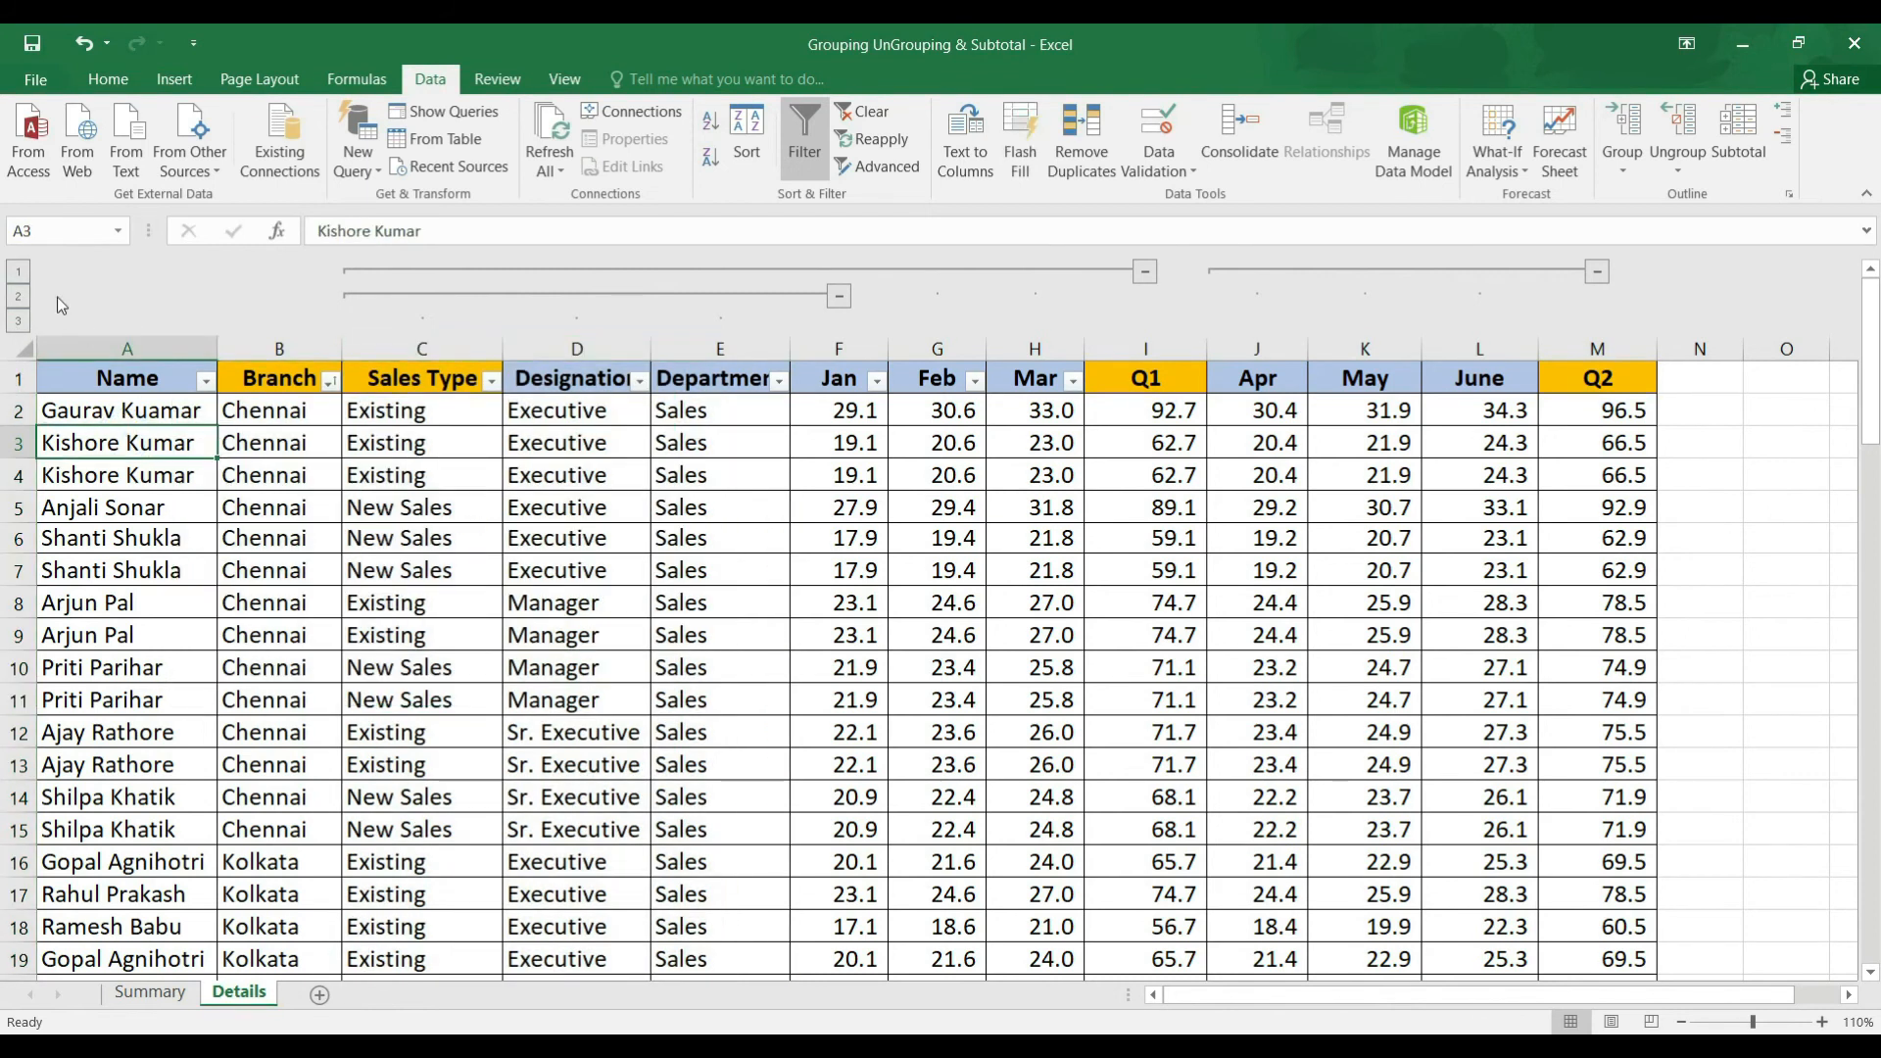
{"action": "left_click", "coordinate": [18, 273]}
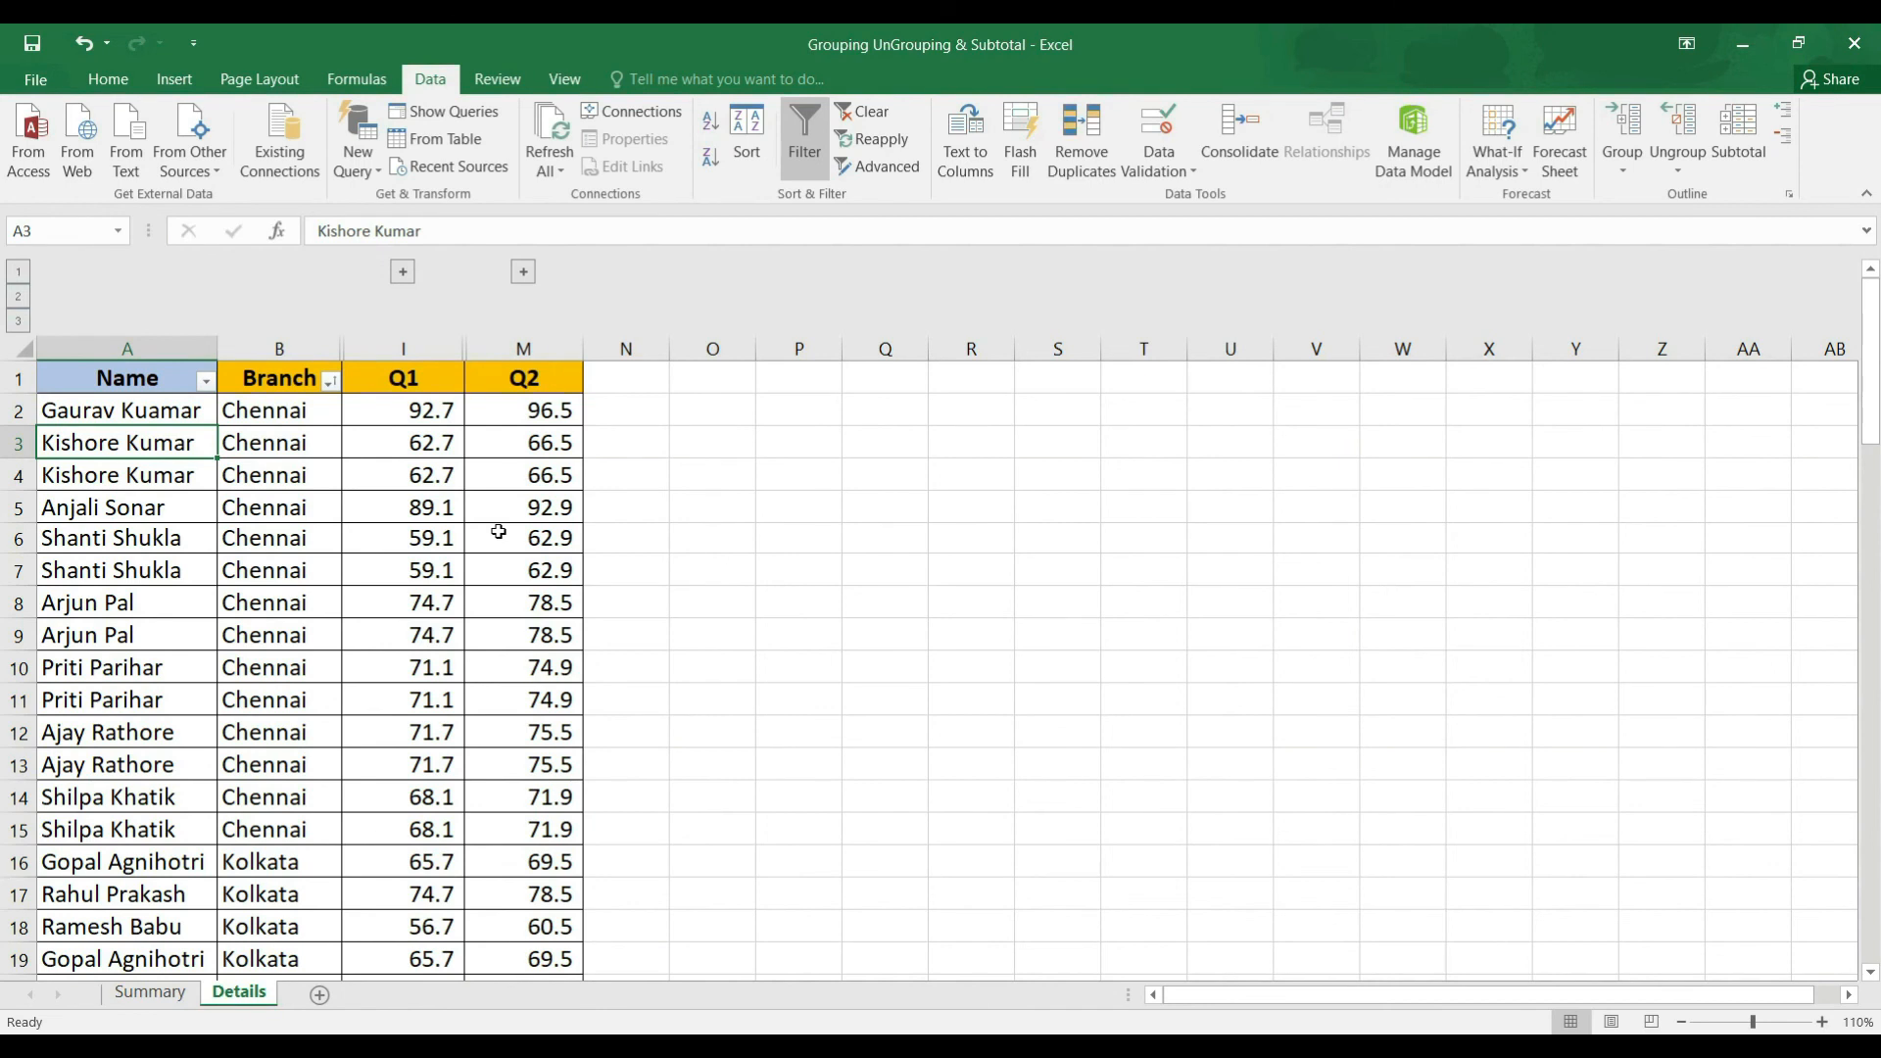
{"action": "left_click", "coordinate": [17, 321]}
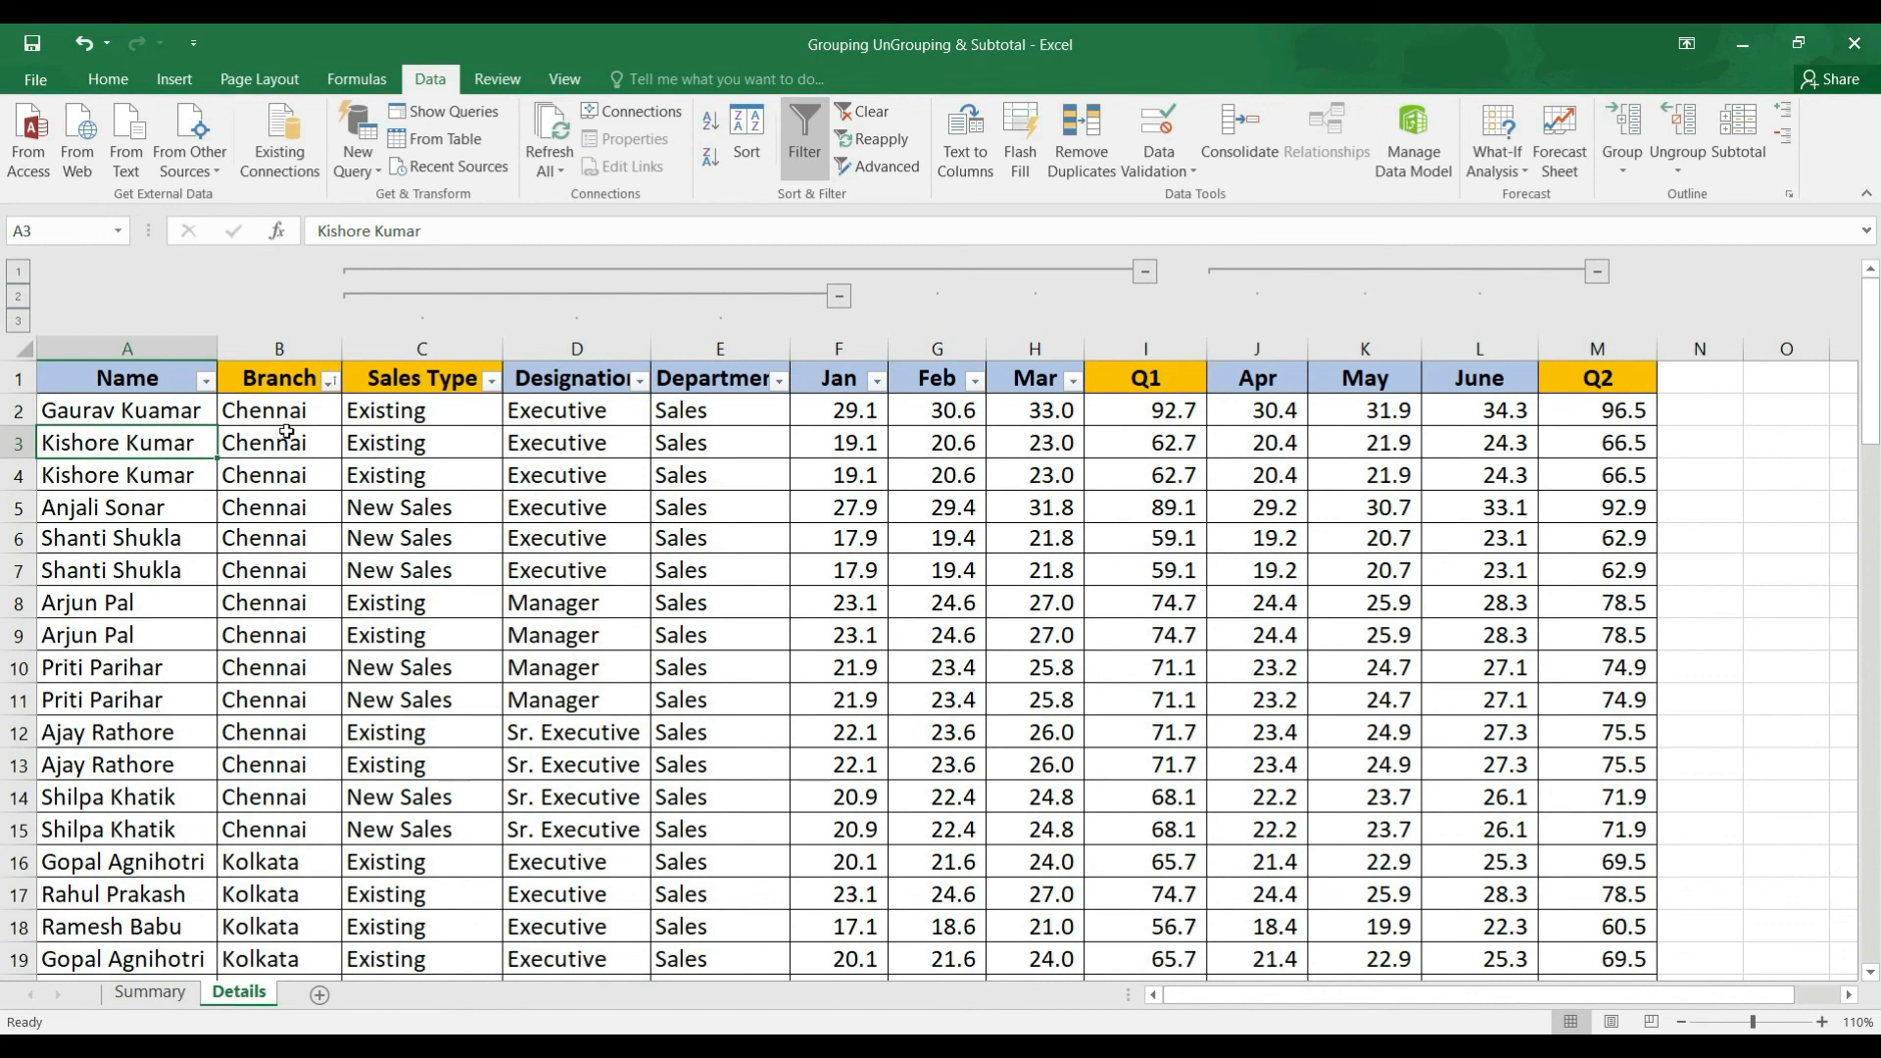
Step: Ungroup the columns across the entire sheet twice to remove every outline level
{"action": "left_click", "coordinate": [24, 347]}
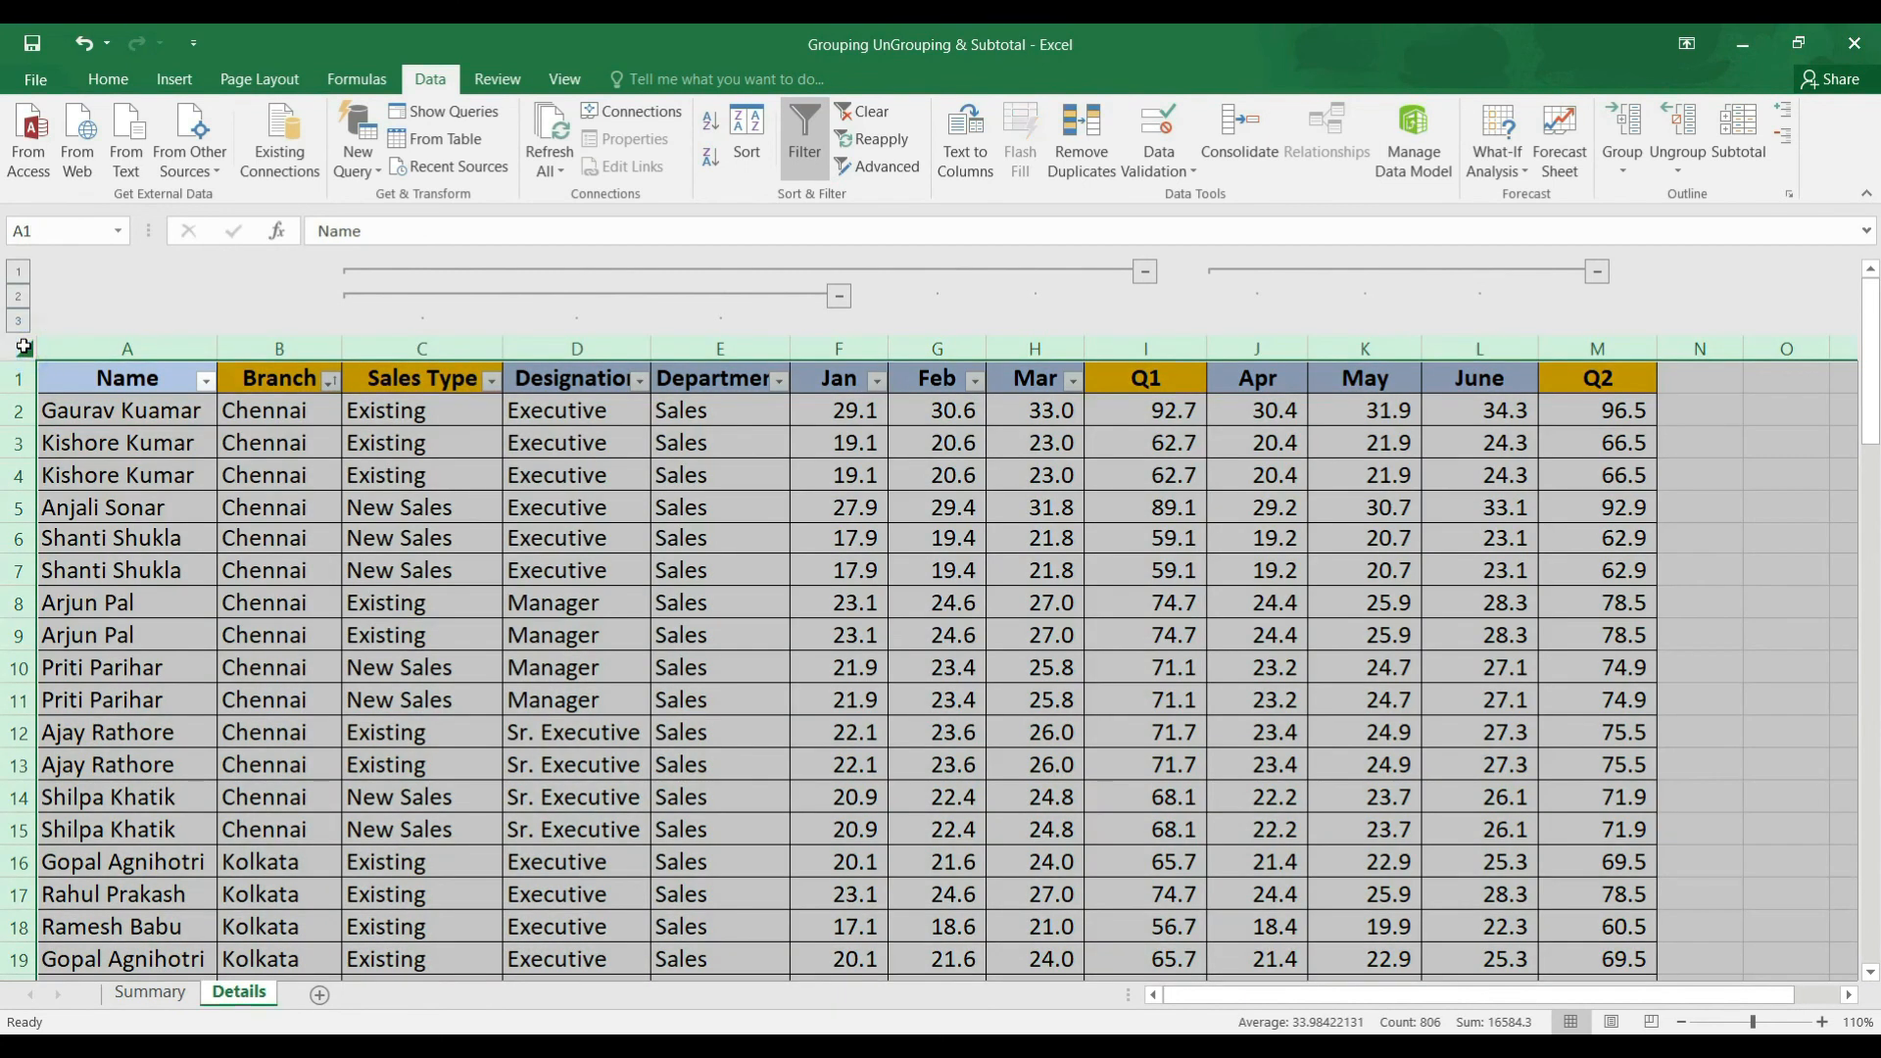
{"action": "left_click", "coordinate": [1685, 159]}
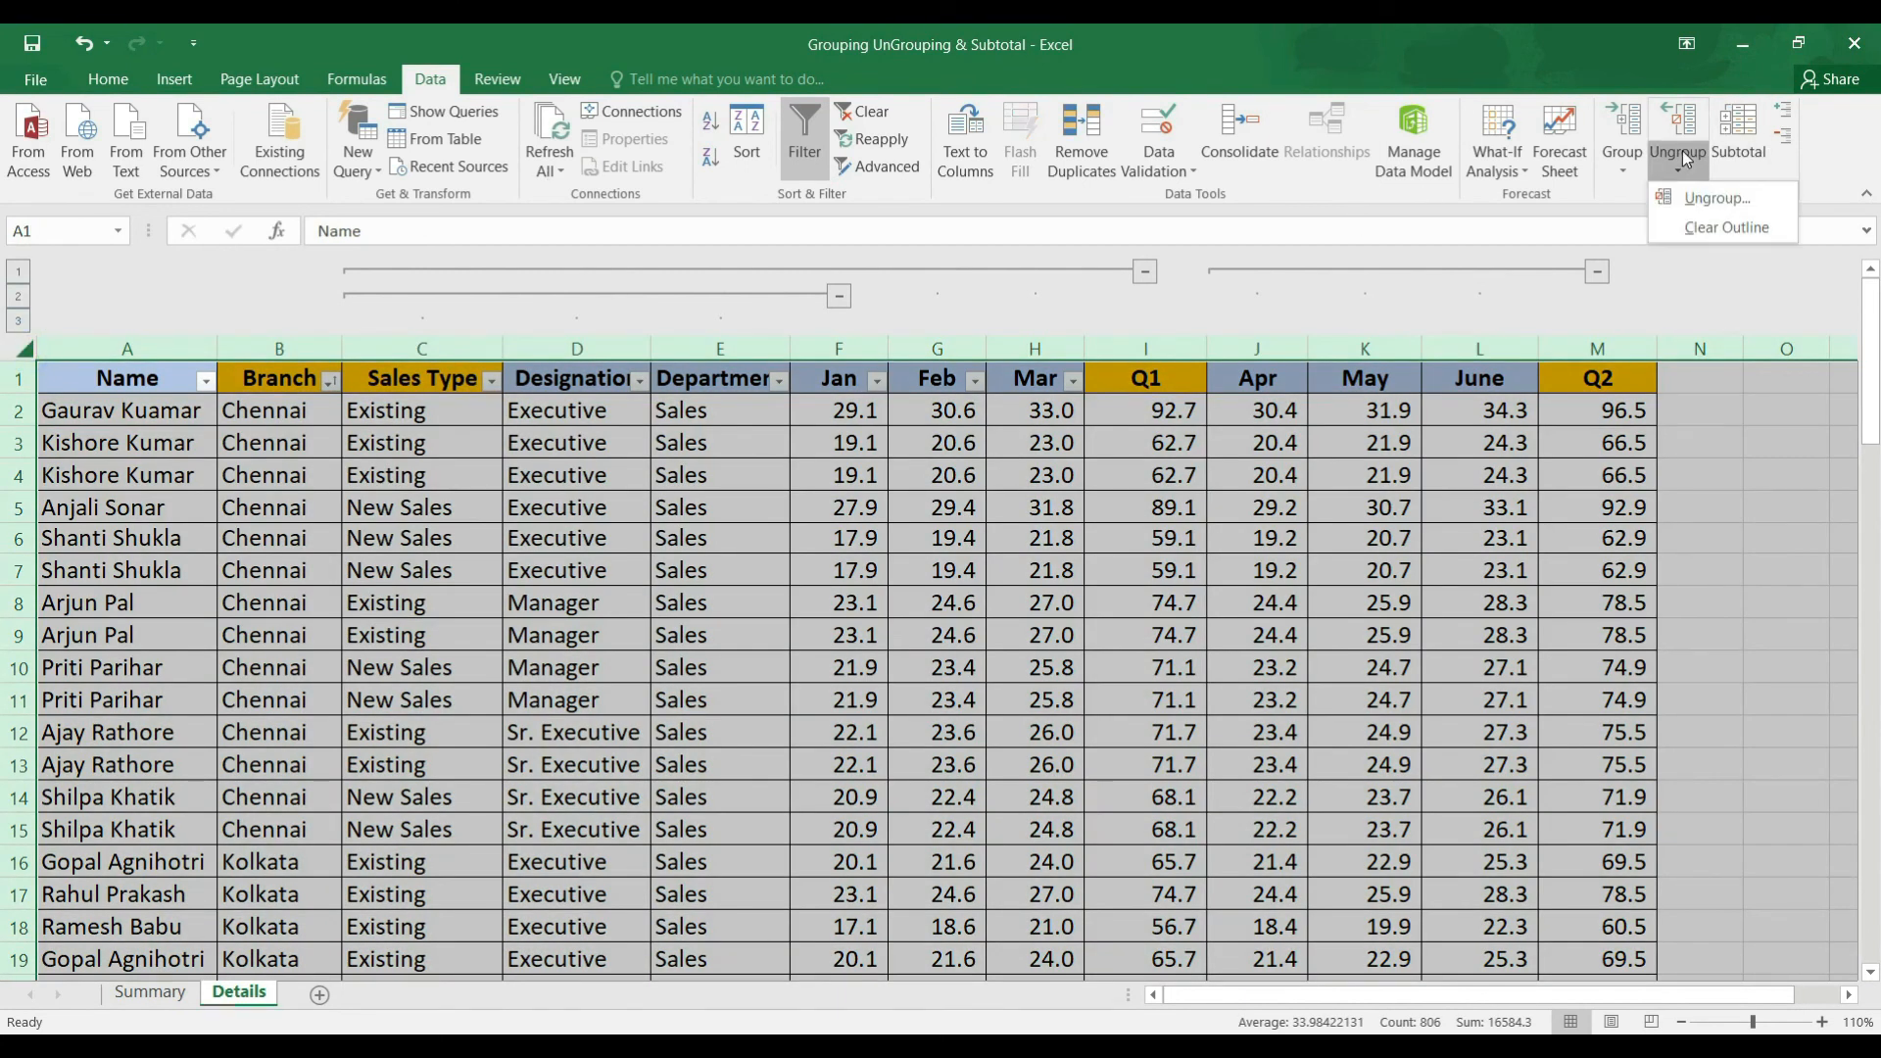
{"action": "left_click", "coordinate": [1724, 208]}
{"action": "left_click", "coordinate": [980, 686]}
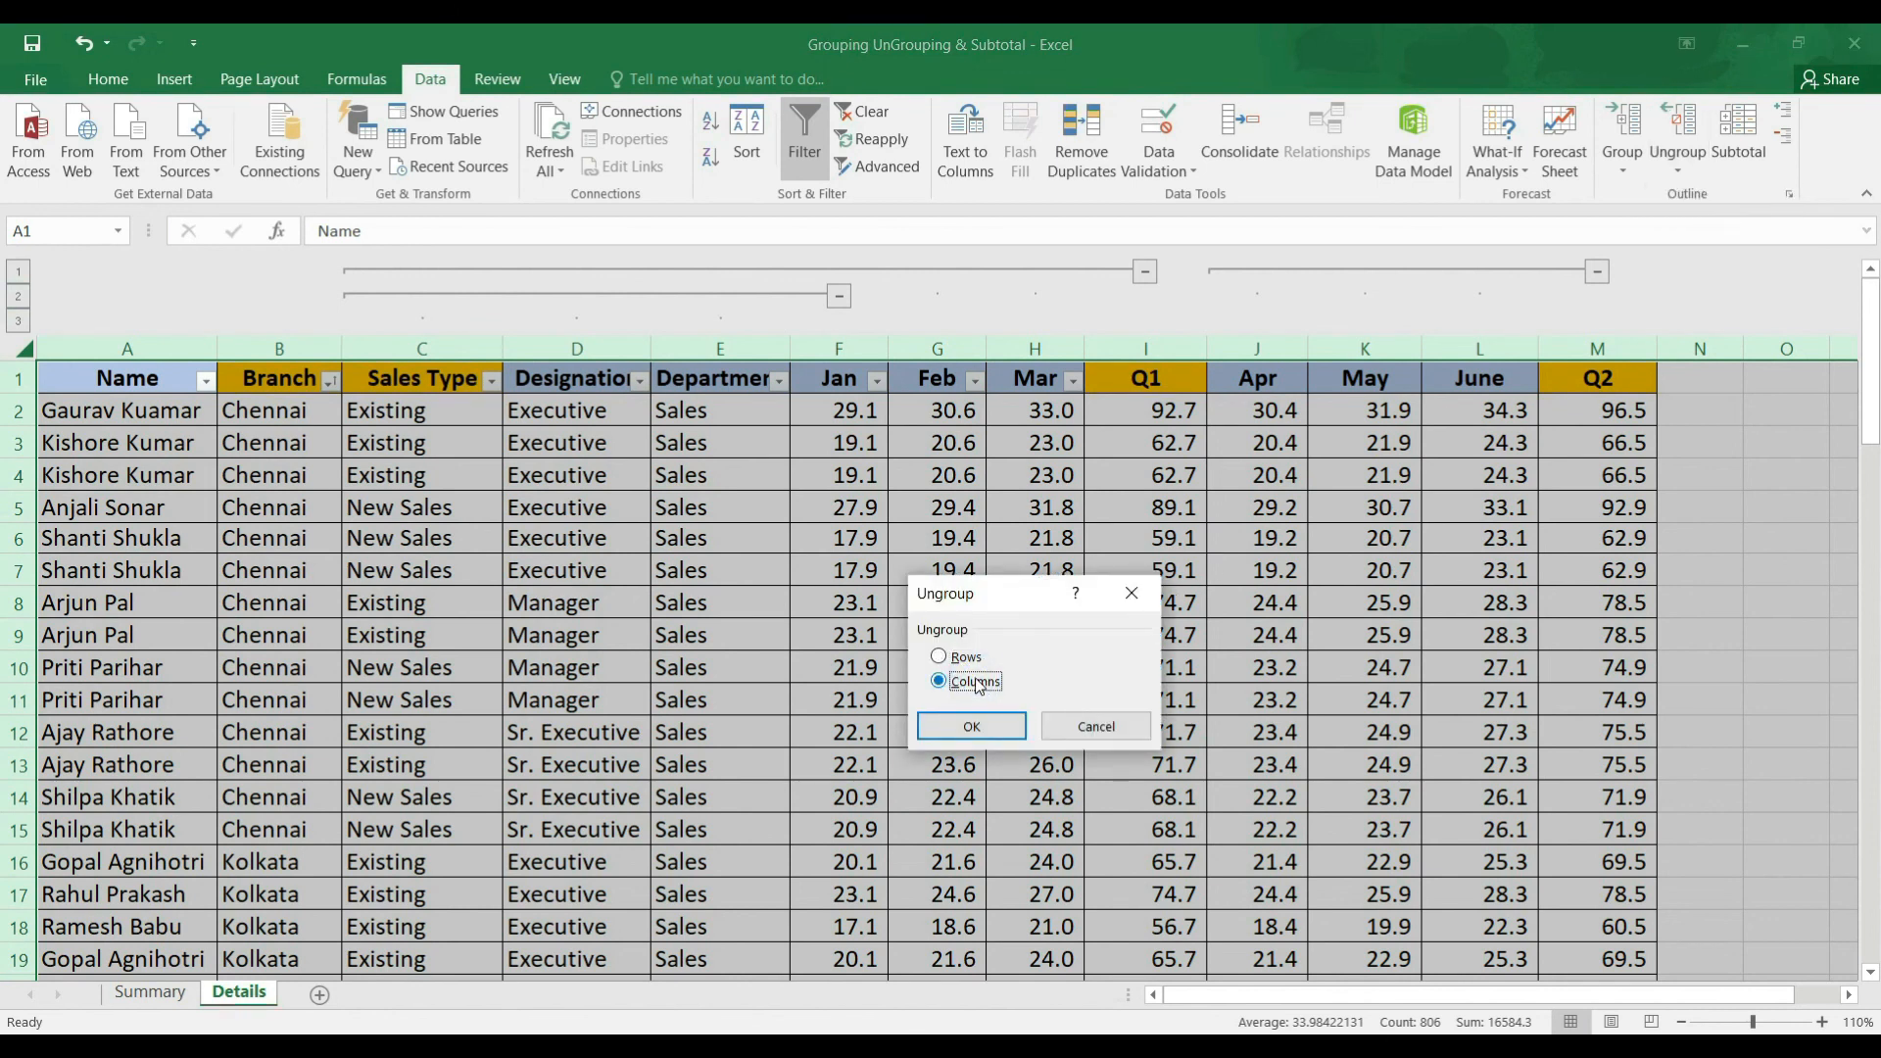
{"action": "left_click", "coordinate": [995, 730]}
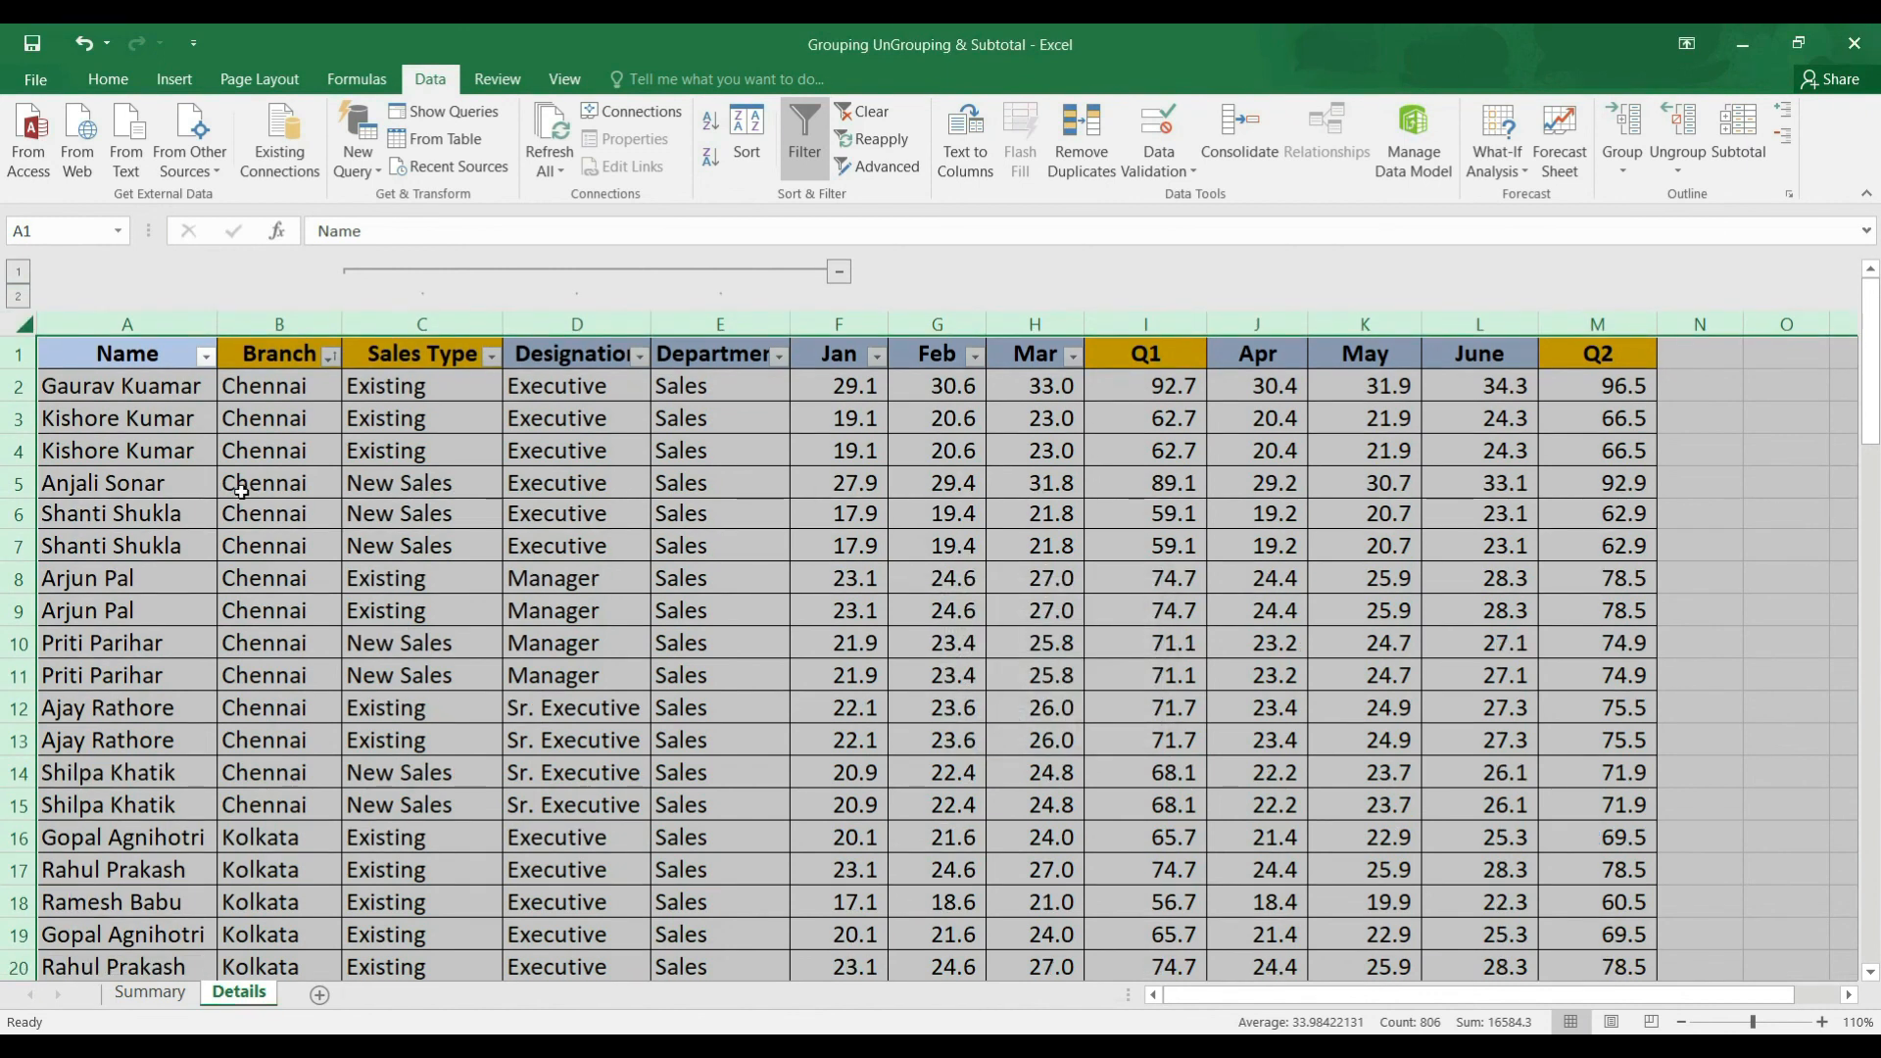
{"action": "left_click", "coordinate": [1679, 171]}
{"action": "left_click", "coordinate": [1716, 198]}
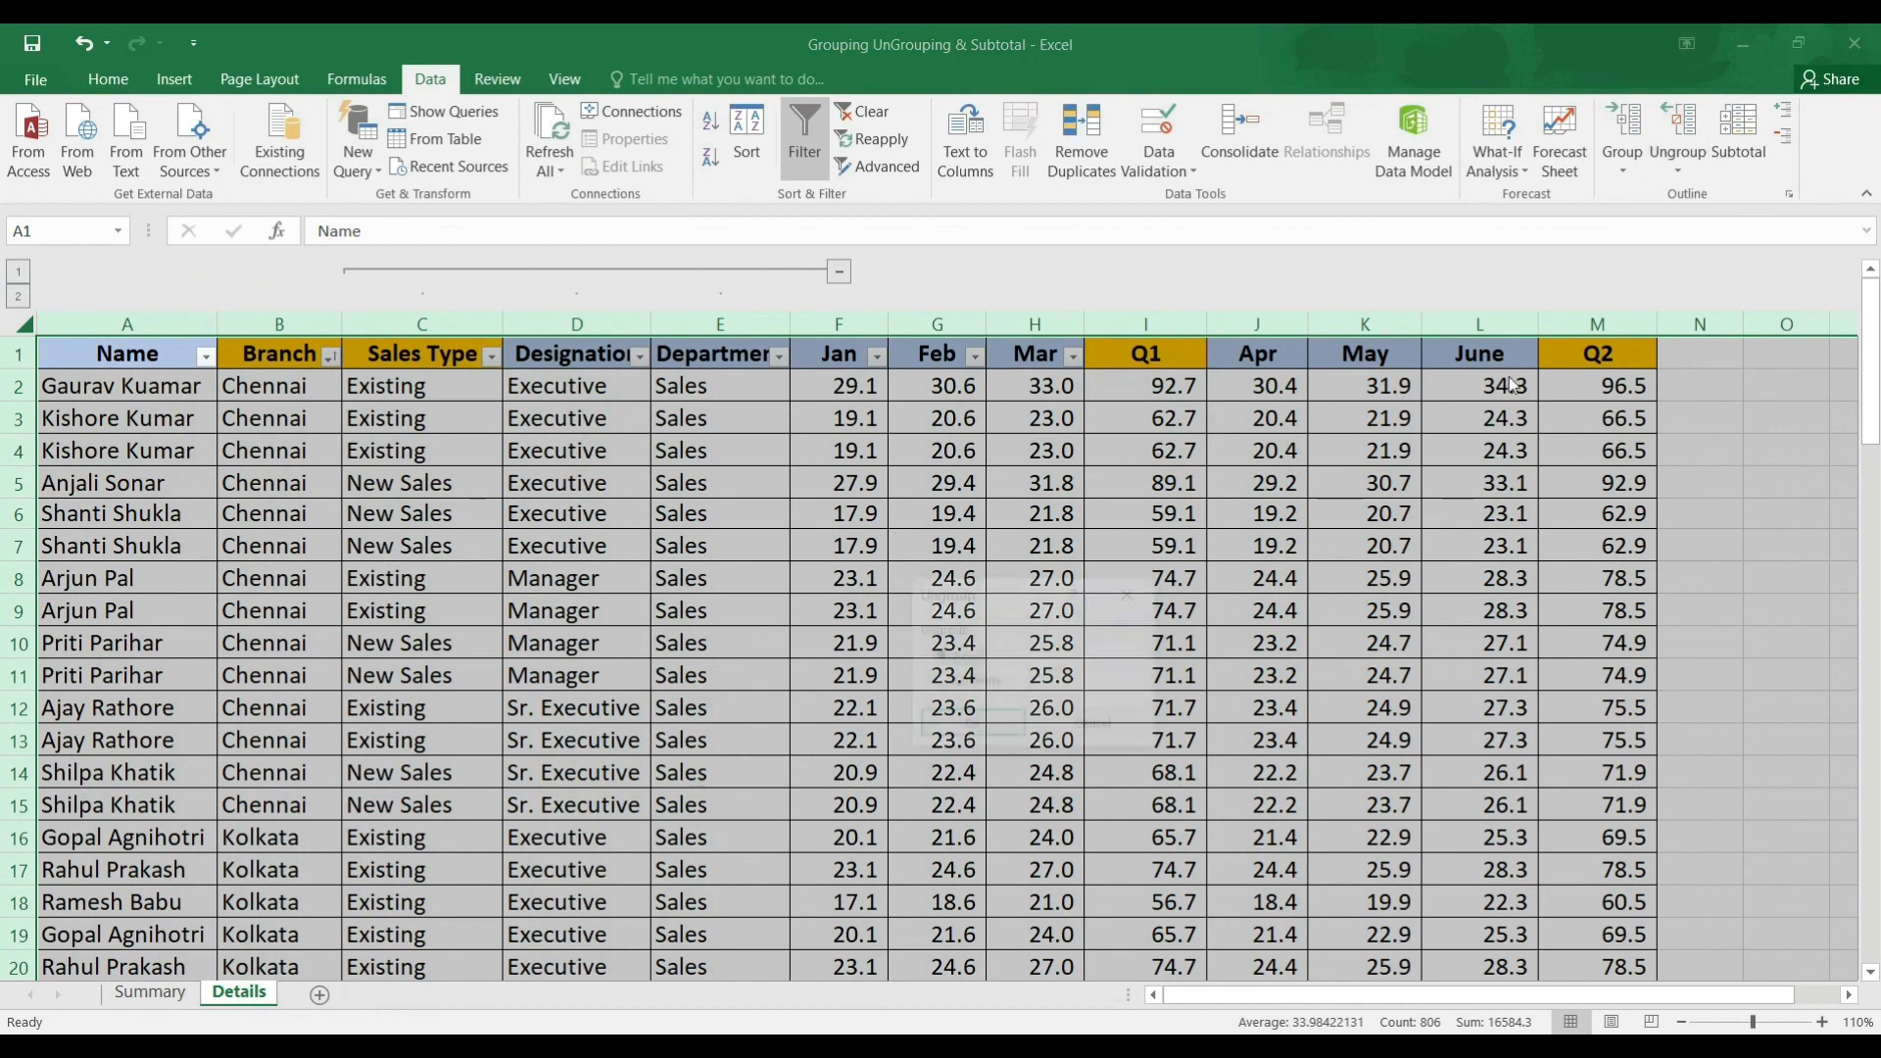
{"action": "left_click", "coordinate": [968, 678]}
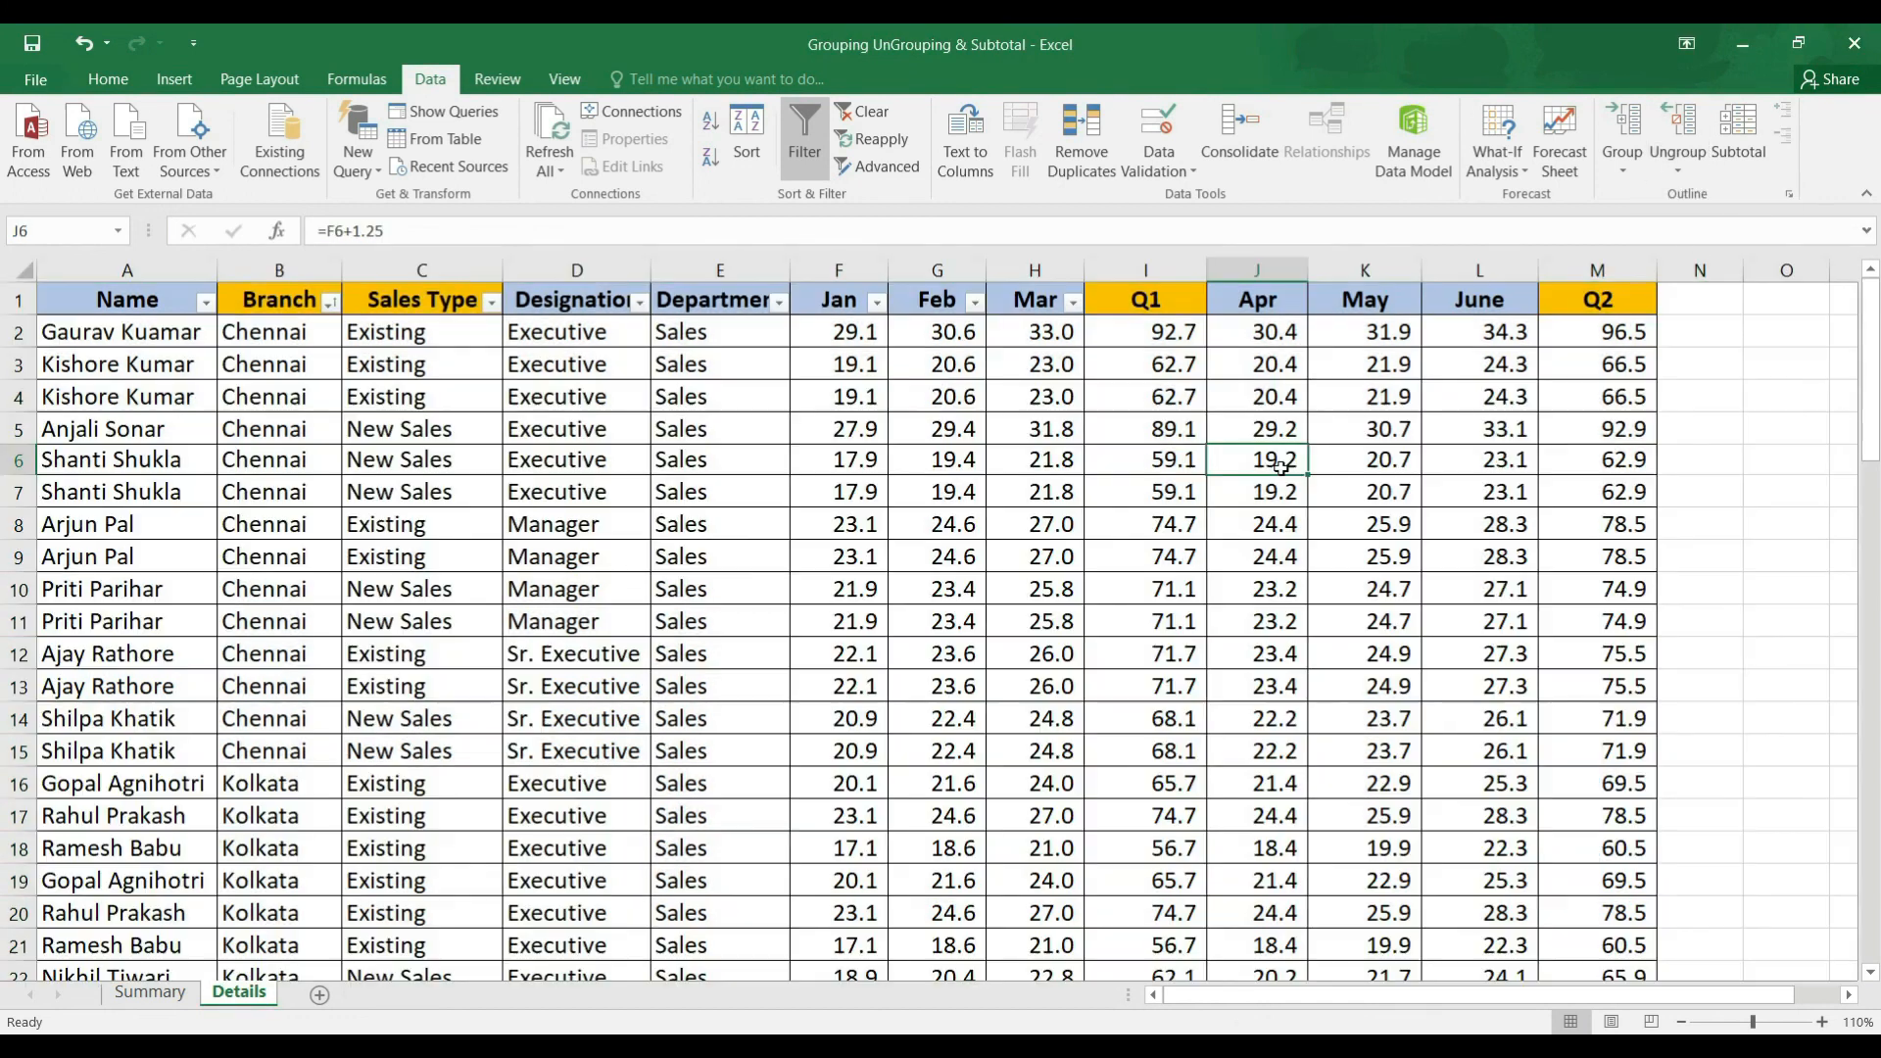